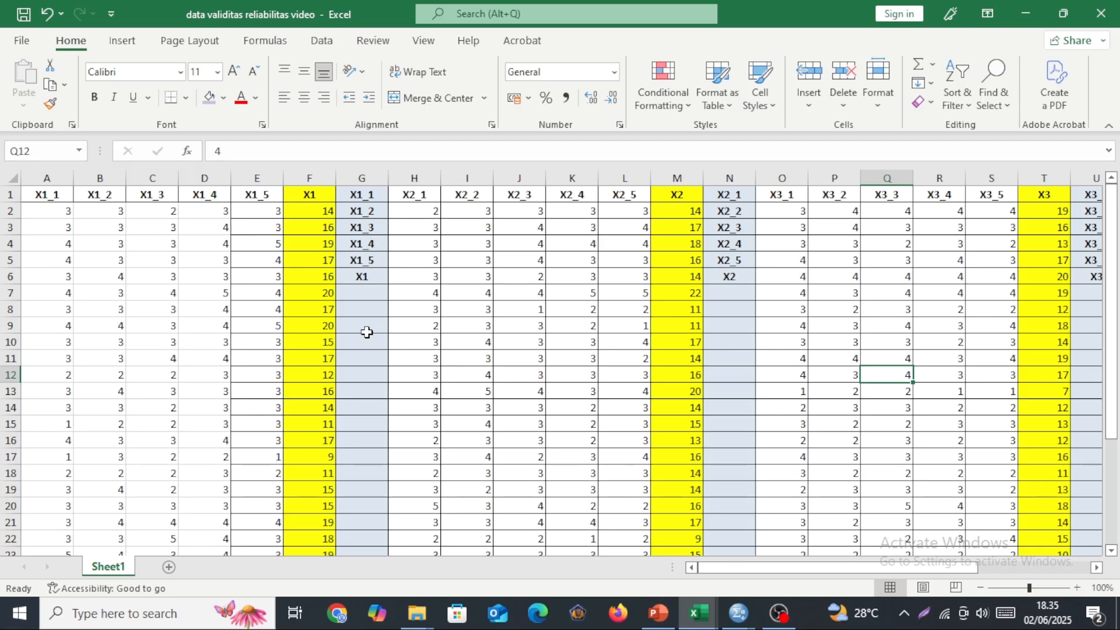
Review the scores in the data validitas reliabilitas video workbook and in Sheet2 and Sheet1 of the DATA PENELITIAN kuesioner workbook.
{"action": "scroll", "coordinate": [192, 297], "scroll_direction": "down", "scroll_amount": 4}
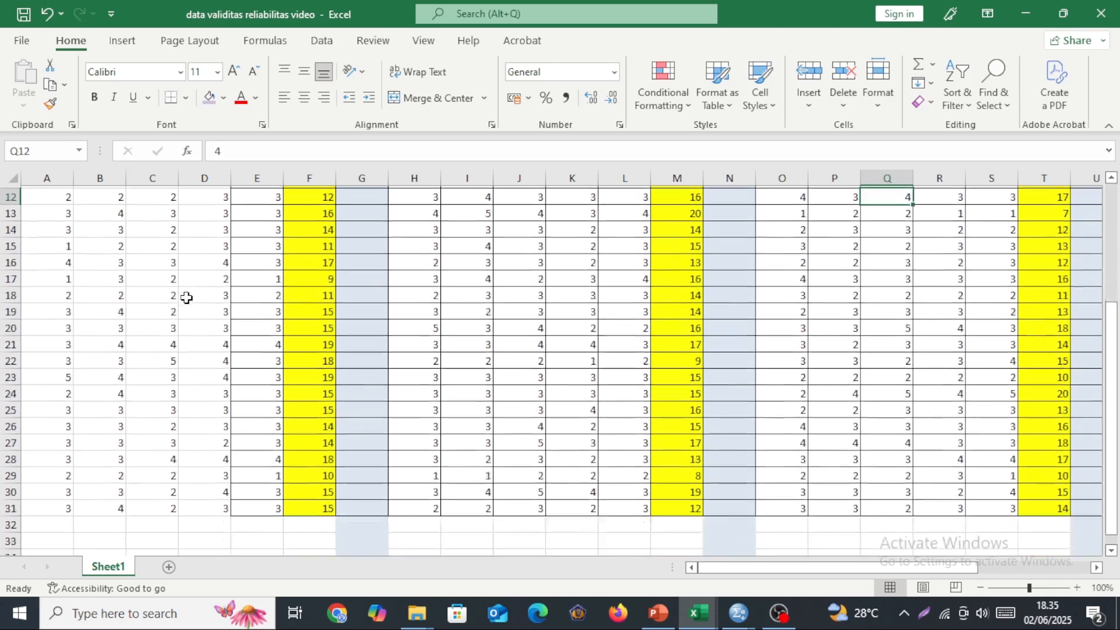
{"action": "scroll", "coordinate": [47, 454], "scroll_direction": "up", "scroll_amount": 4}
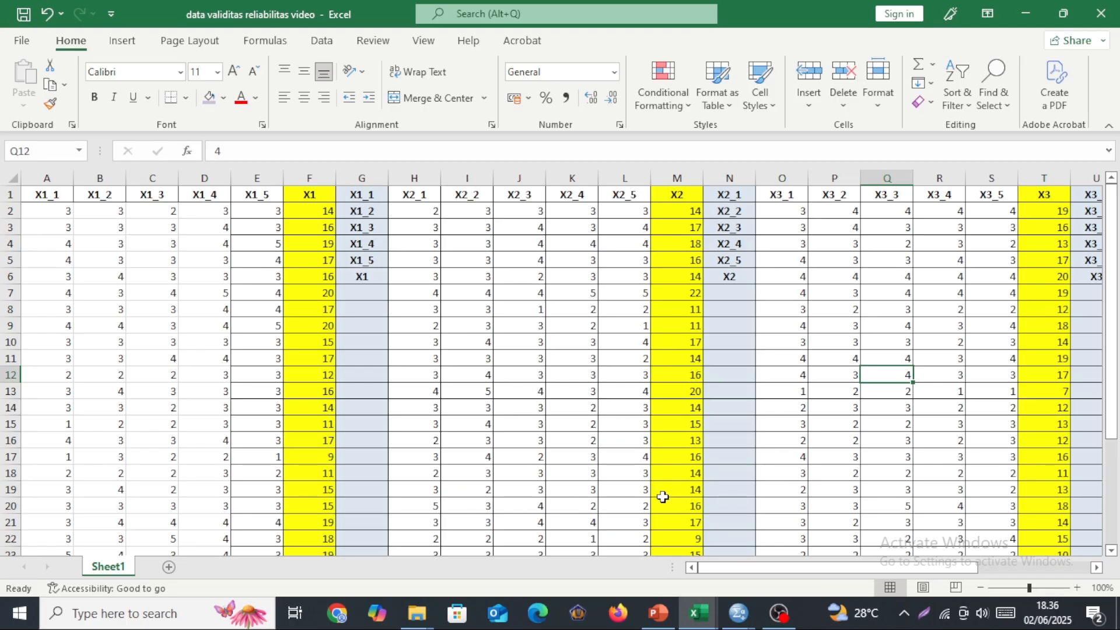
{"action": "left_click", "coordinate": [699, 614]}
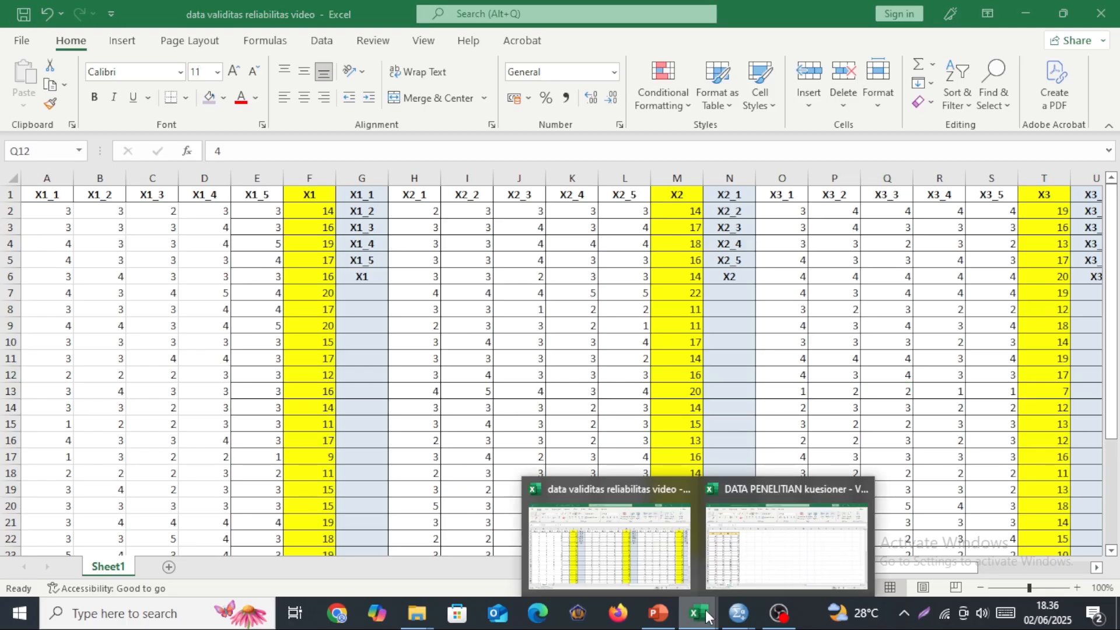
{"action": "left_click", "coordinate": [760, 543]}
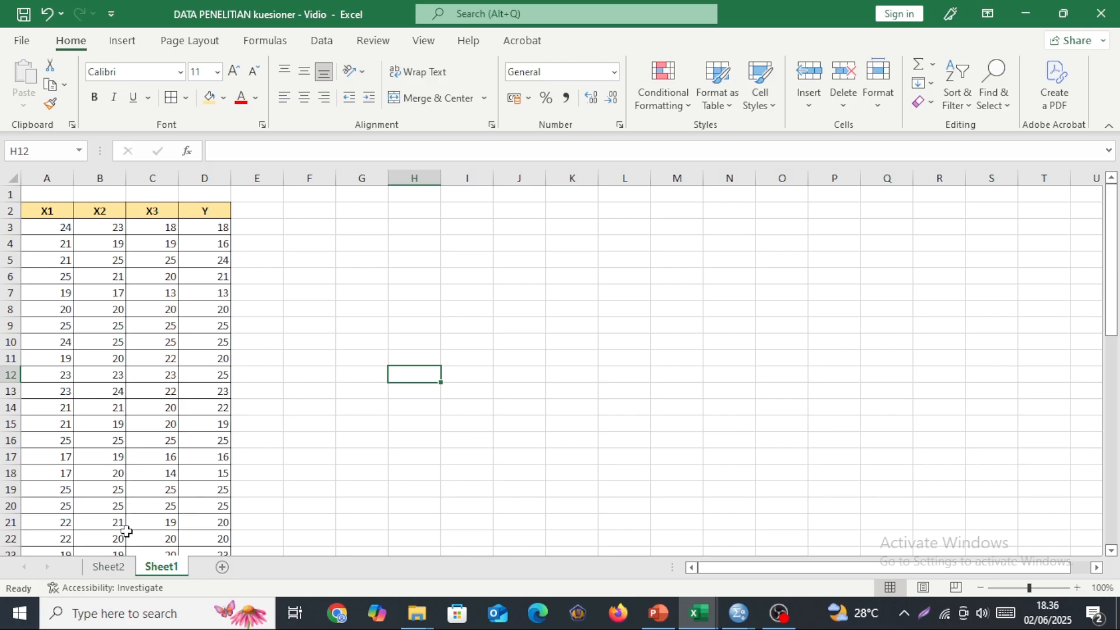
{"action": "left_click", "coordinate": [108, 567]}
{"action": "scroll", "coordinate": [297, 373], "scroll_direction": "down", "scroll_amount": 2}
{"action": "scroll", "coordinate": [297, 374], "scroll_direction": "down", "scroll_amount": 1}
{"action": "scroll", "coordinate": [275, 361], "scroll_direction": "up", "scroll_amount": 3}
{"action": "left_click", "coordinate": [257, 349]}
{"action": "scroll", "coordinate": [225, 295], "scroll_direction": "down", "scroll_amount": 12}
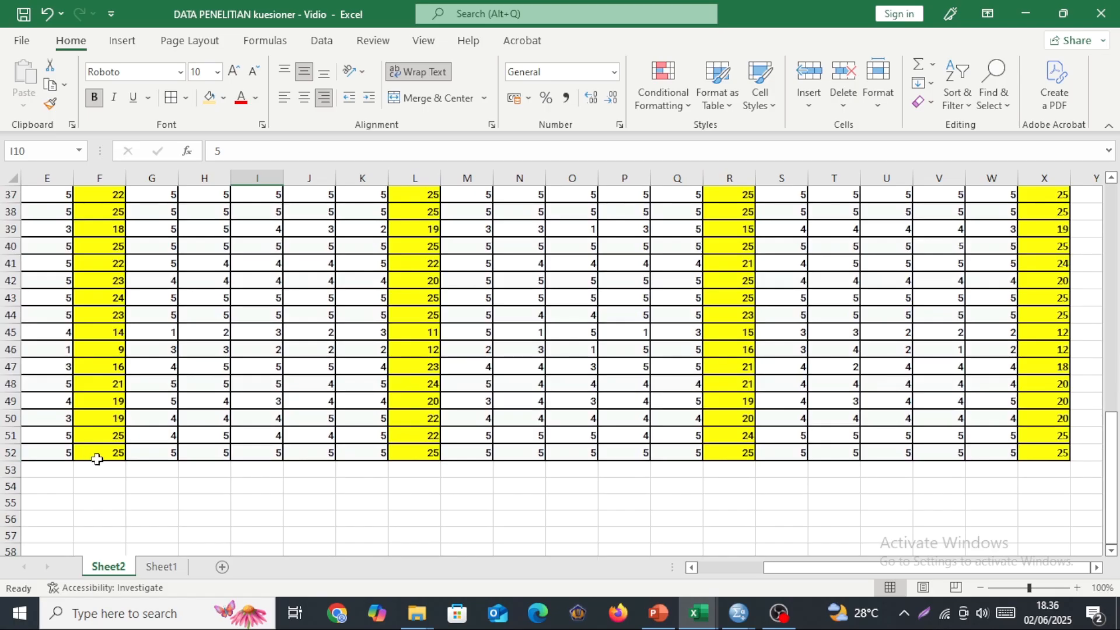
{"action": "left_click", "coordinate": [157, 566]}
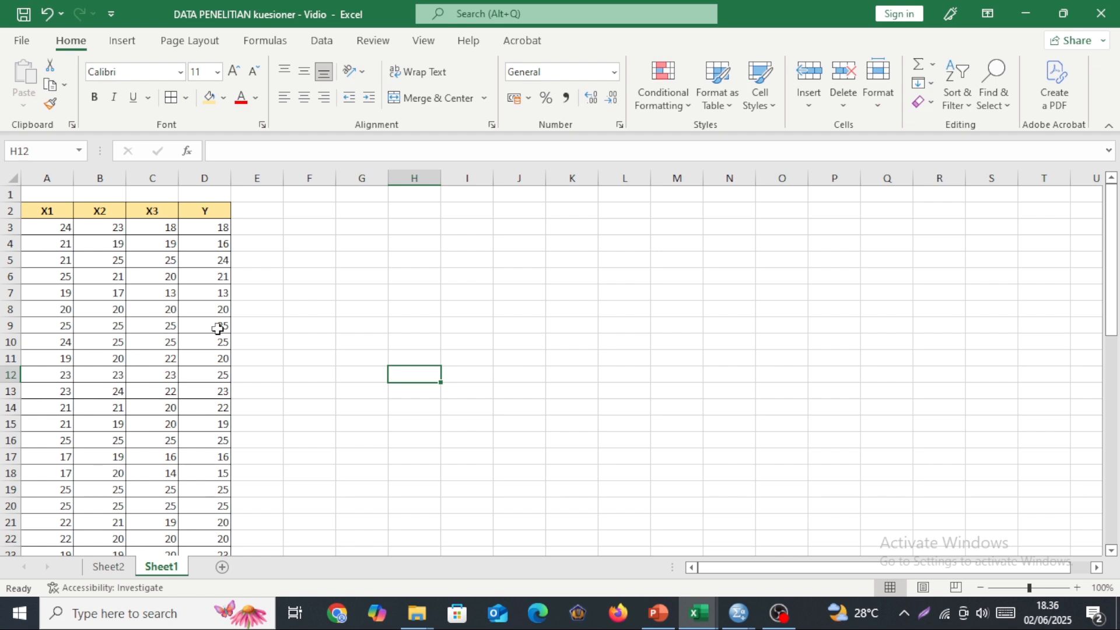
{"action": "scroll", "coordinate": [143, 423], "scroll_direction": "down", "scroll_amount": 1}
{"action": "scroll", "coordinate": [783, 535], "scroll_direction": "up", "scroll_amount": 1}
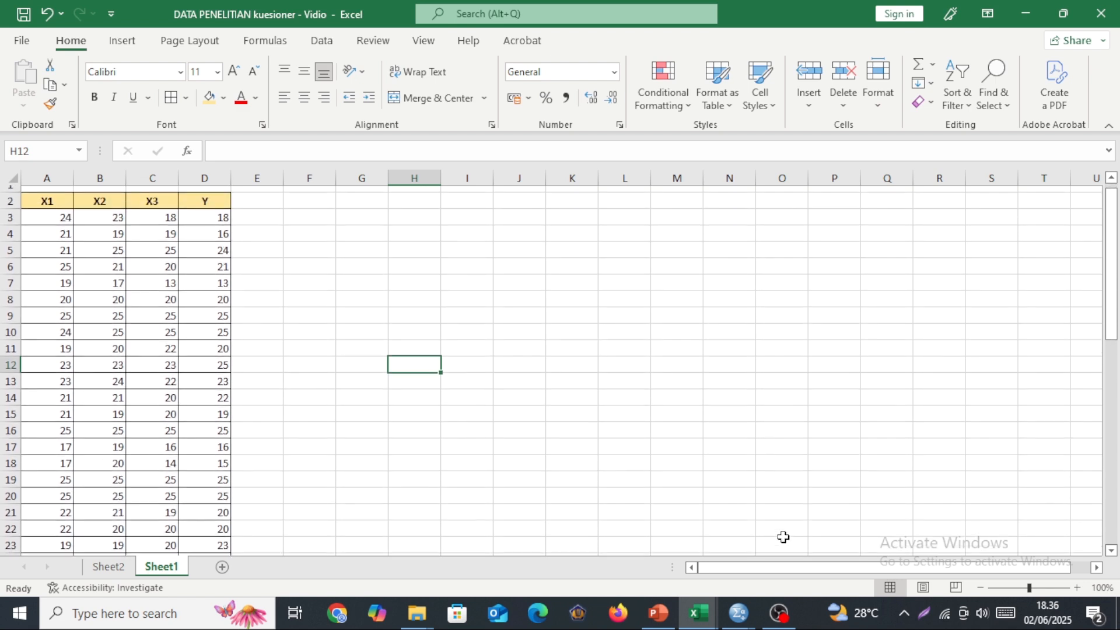
Compare the data validitas reliabilitas video workbook with the DATA PENELITIAN kuesioner workbook, finishing on the validity data.
{"action": "mouse_move", "coordinate": [698, 613]}
{"action": "left_click", "coordinate": [611, 562]}
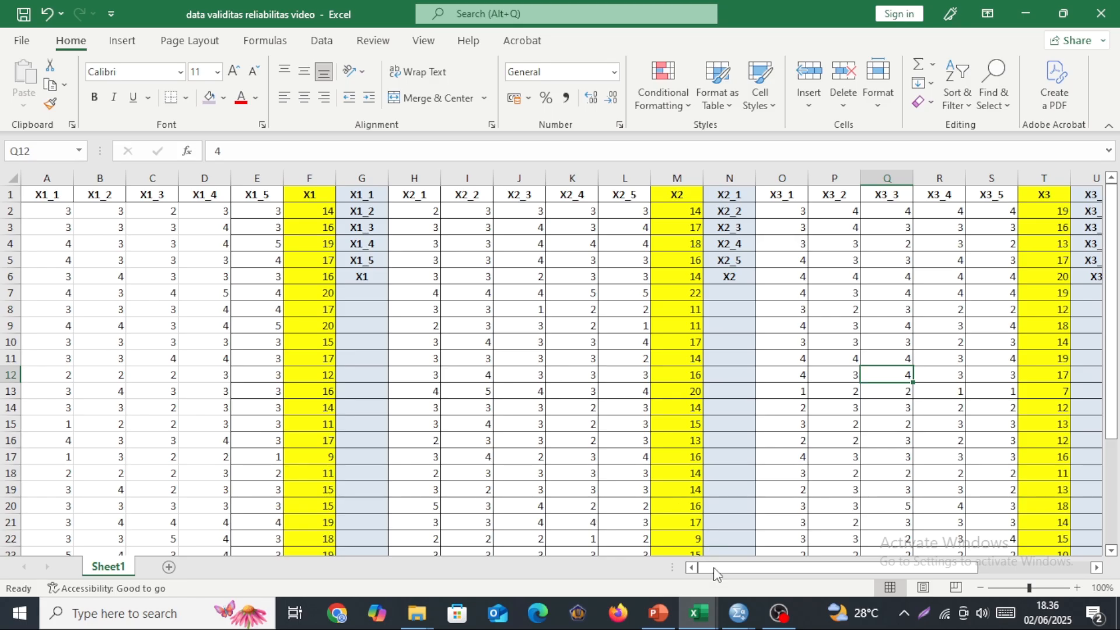
{"action": "mouse_move", "coordinate": [698, 612]}
{"action": "left_click", "coordinate": [761, 562]}
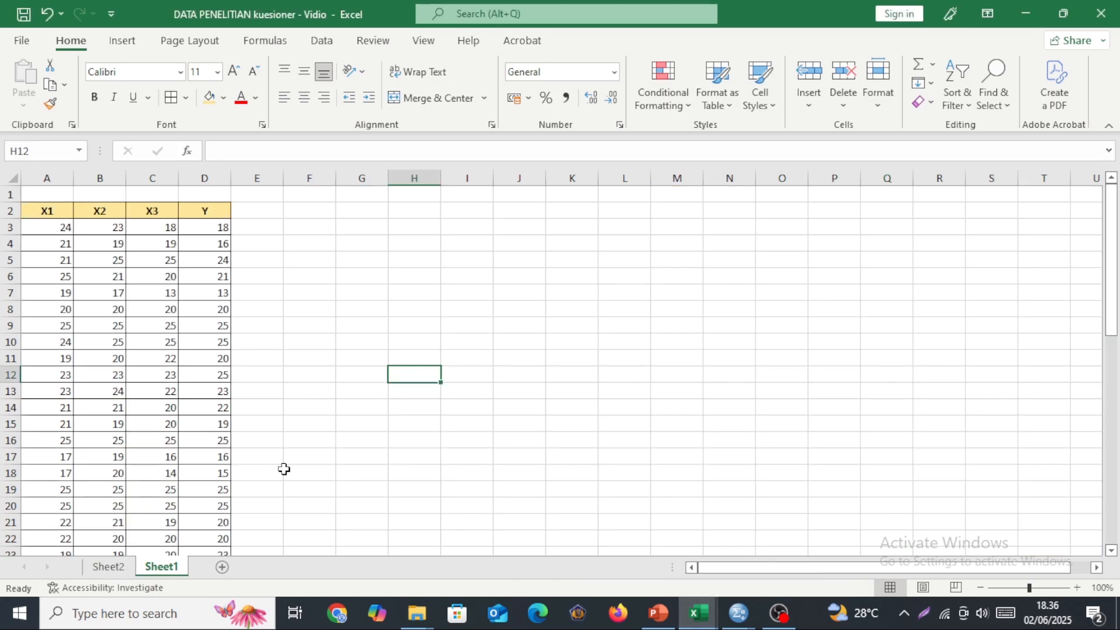
{"action": "left_click", "coordinate": [612, 528]}
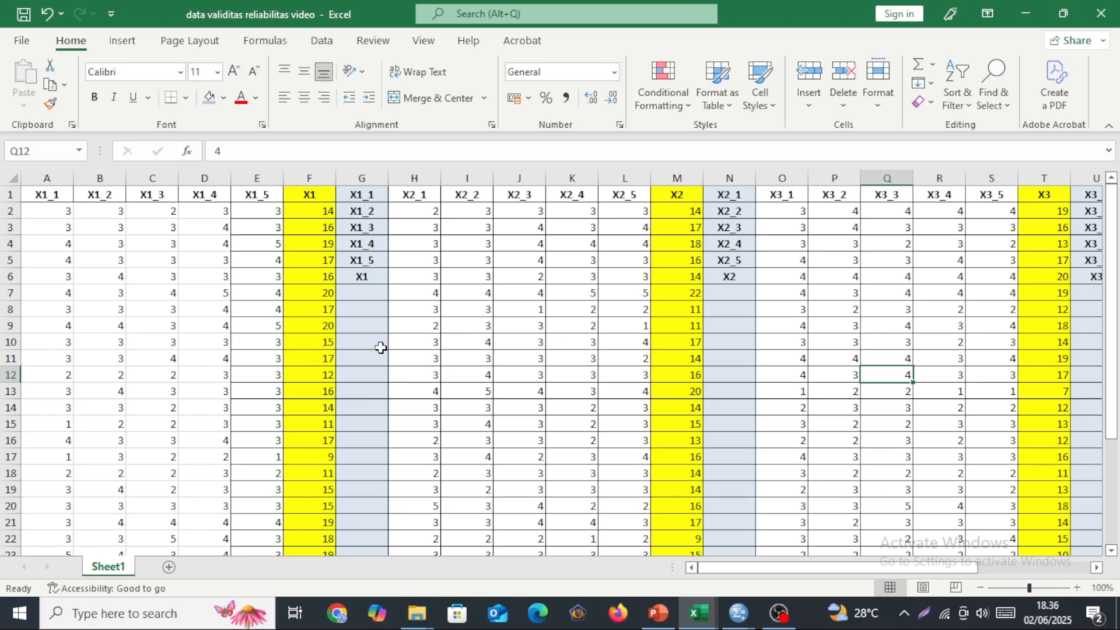
Copy the X1 item and total scores in A2:F31 of the validity workbook into the empty SPSS dataset.
{"action": "mouse_move", "coordinate": [743, 618]}
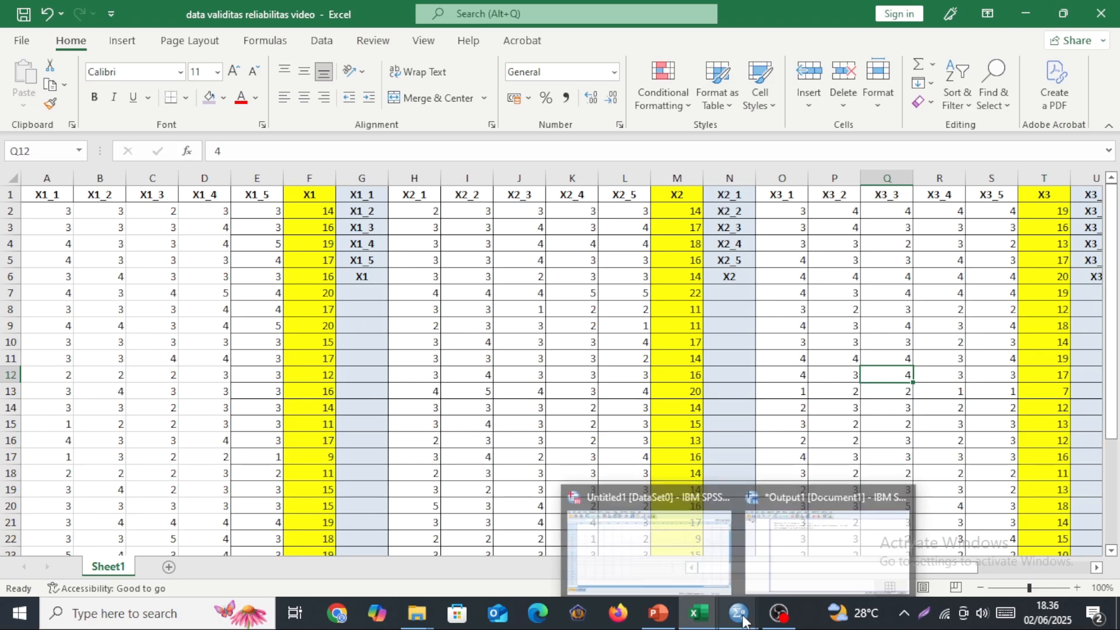
{"action": "left_click", "coordinate": [671, 537]}
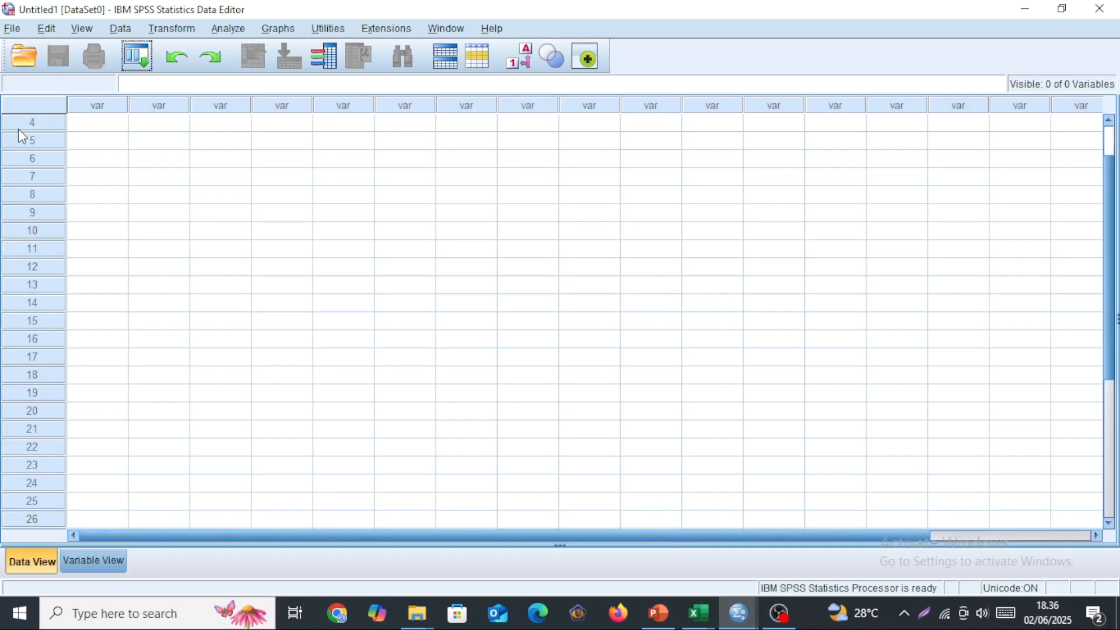
{"action": "mouse_move", "coordinate": [690, 612]}
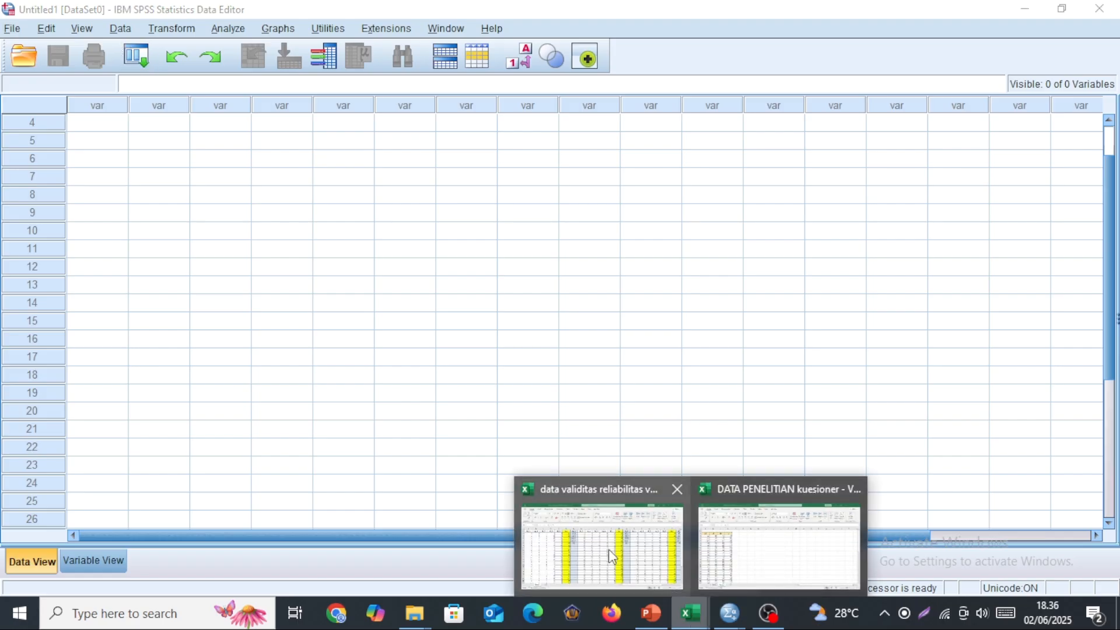
{"action": "left_click", "coordinate": [596, 545]}
{"action": "left_click_drag", "start_coordinate": [34, 210], "coordinate": [309, 524]}
{"action": "key", "text": "ctrl+c"}
{"action": "mouse_move", "coordinate": [739, 612]}
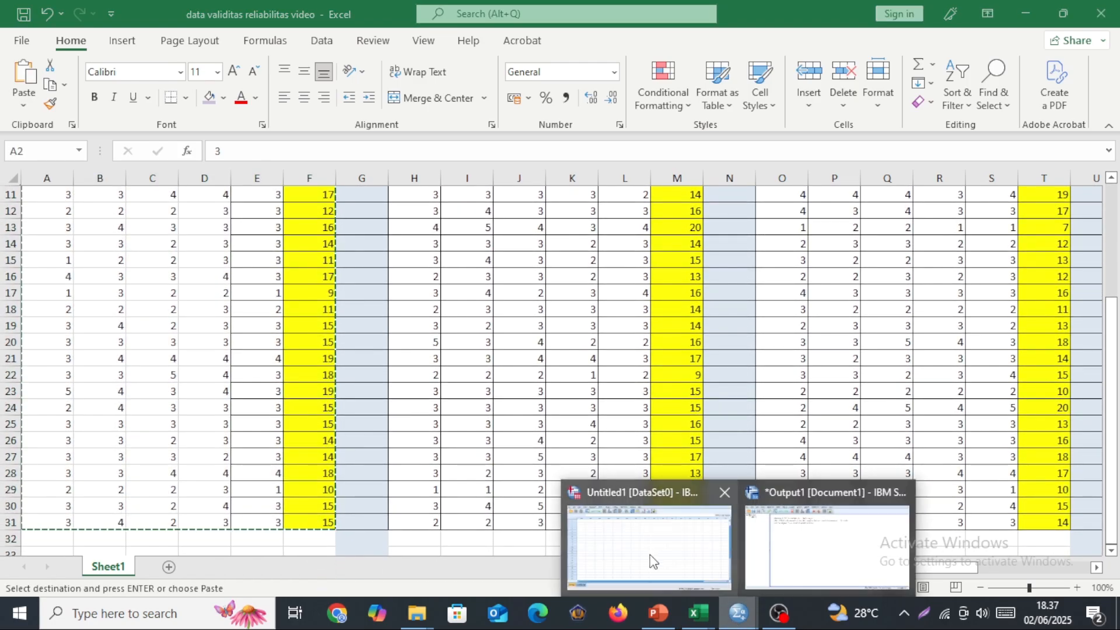
{"action": "left_click", "coordinate": [651, 559]}
{"action": "key", "text": "ctrl+v"}
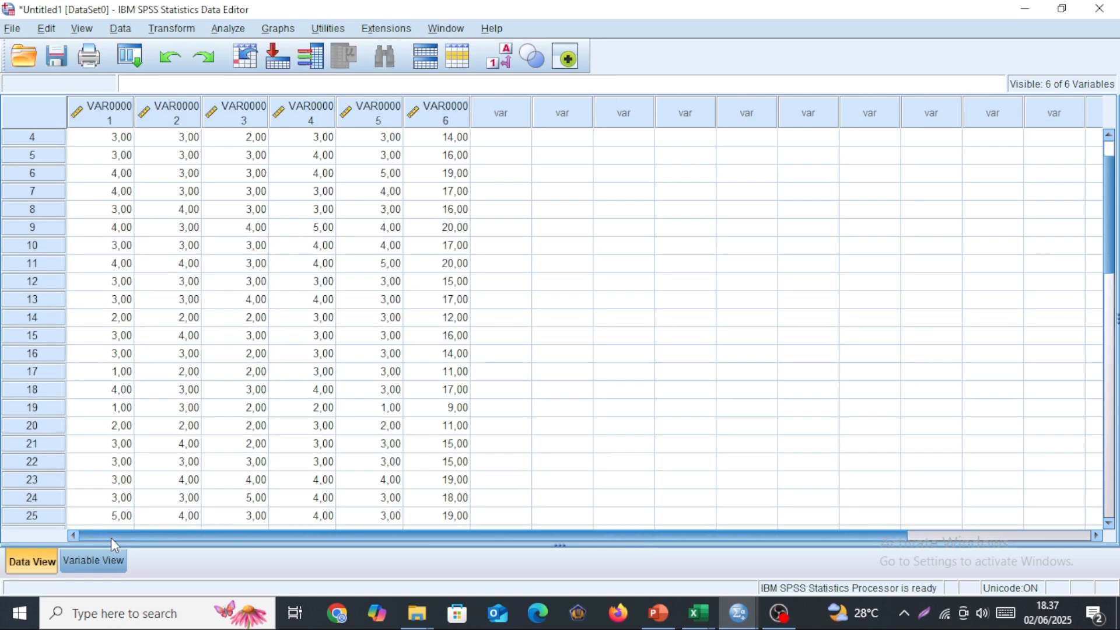
Switch to the data validitas reliabilitas video workbook and copy the variable names X1_1 through X1_5 and X1 in G1:G6.
{"action": "mouse_move", "coordinate": [700, 617]}
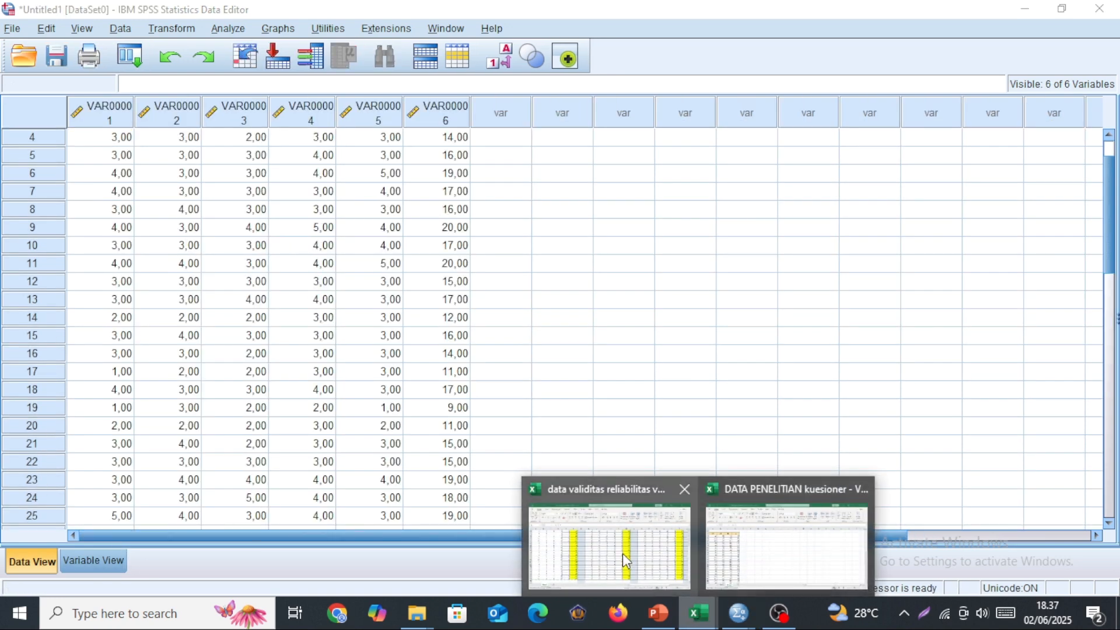
{"action": "left_click", "coordinate": [622, 553]}
{"action": "left_click_drag", "start_coordinate": [362, 194], "coordinate": [369, 276]}
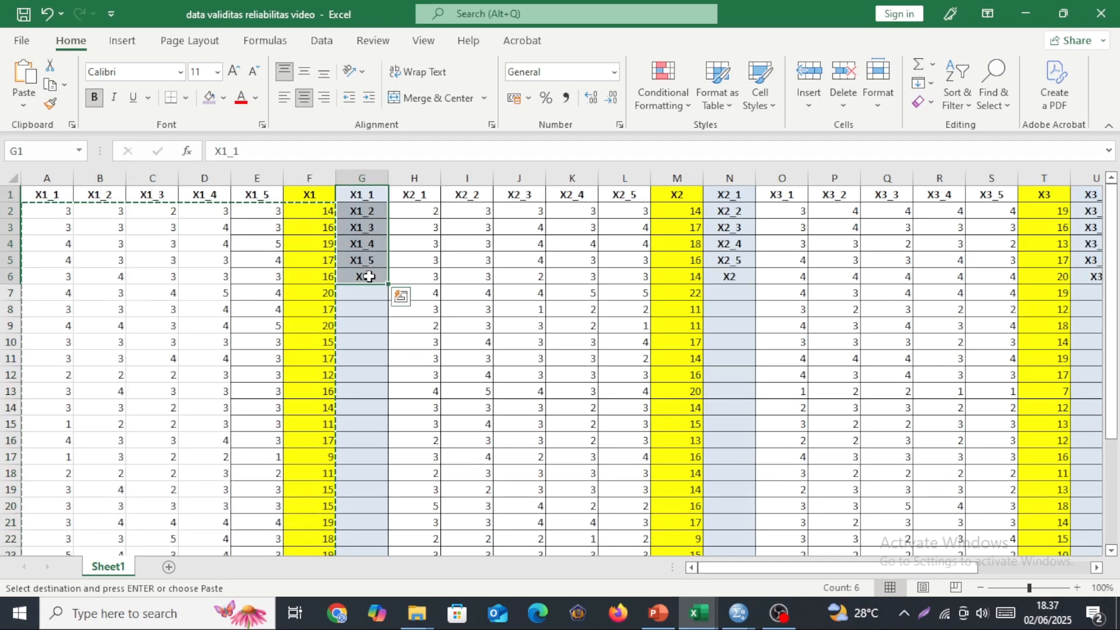
{"action": "key", "text": "ctrl+c"}
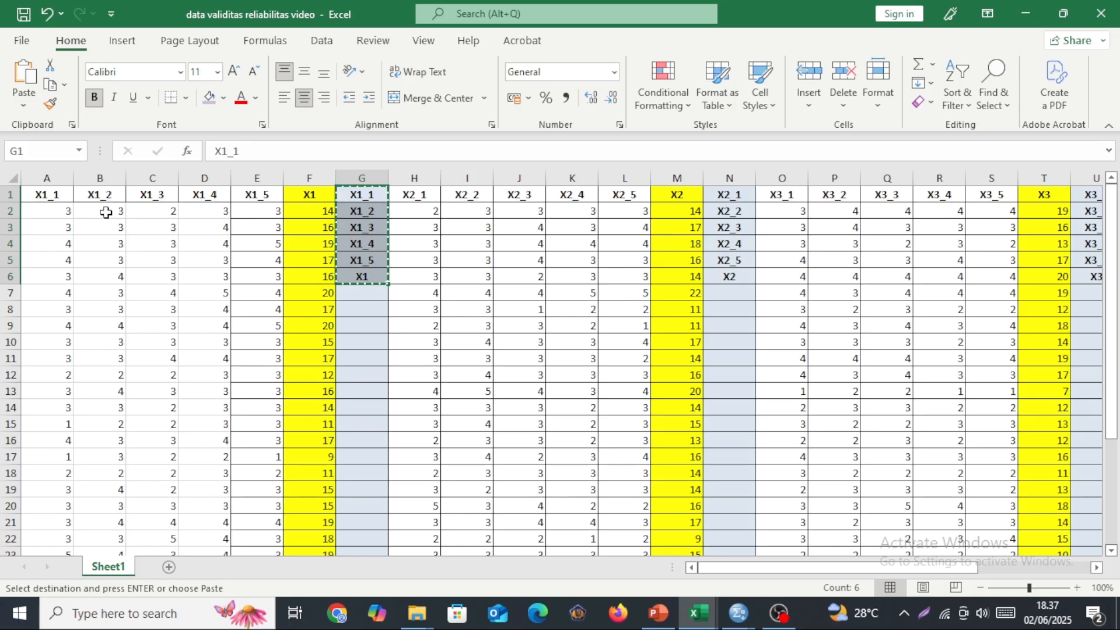
Examine the X1_1 to X1_5 item headers and their first-row scores in the validity data.
{"action": "left_click", "coordinate": [153, 214]}
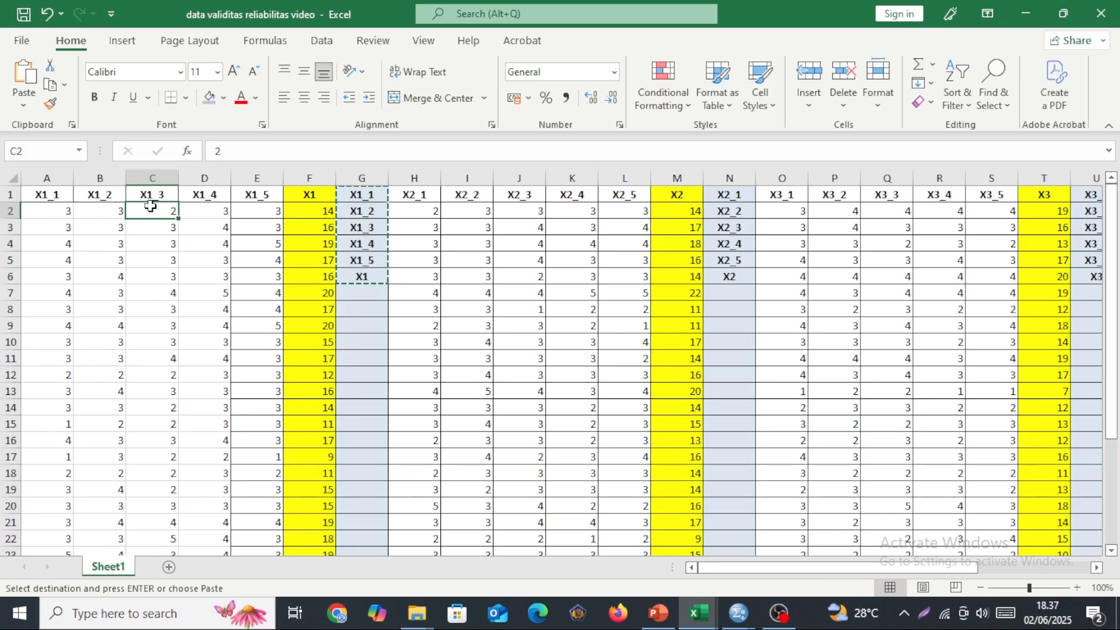
{"action": "left_click", "coordinate": [209, 211]}
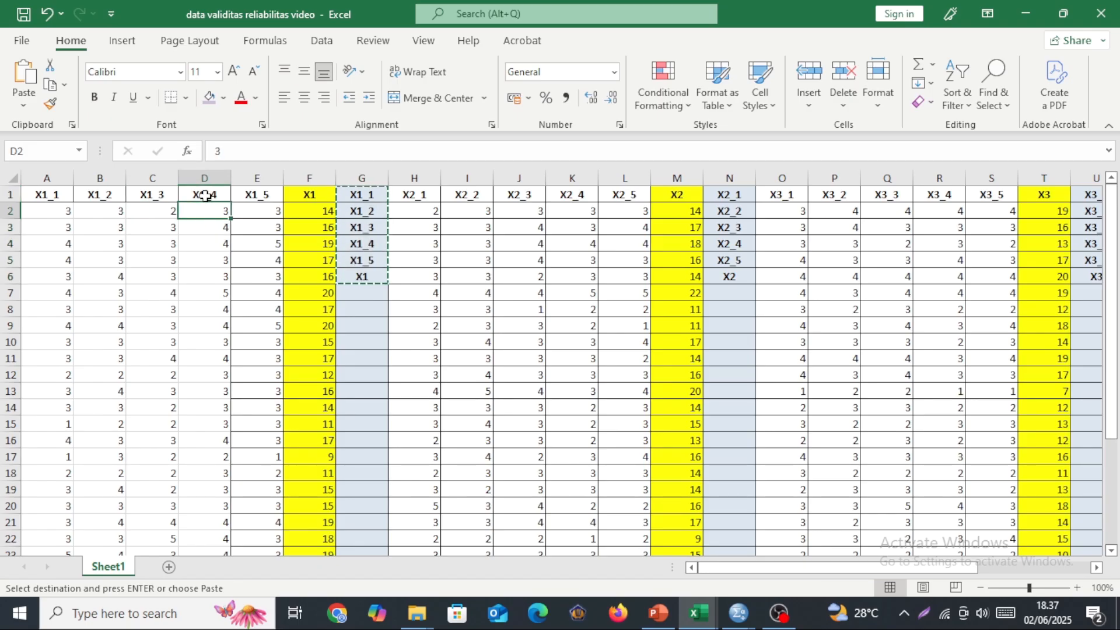
{"action": "left_click", "coordinate": [259, 196]}
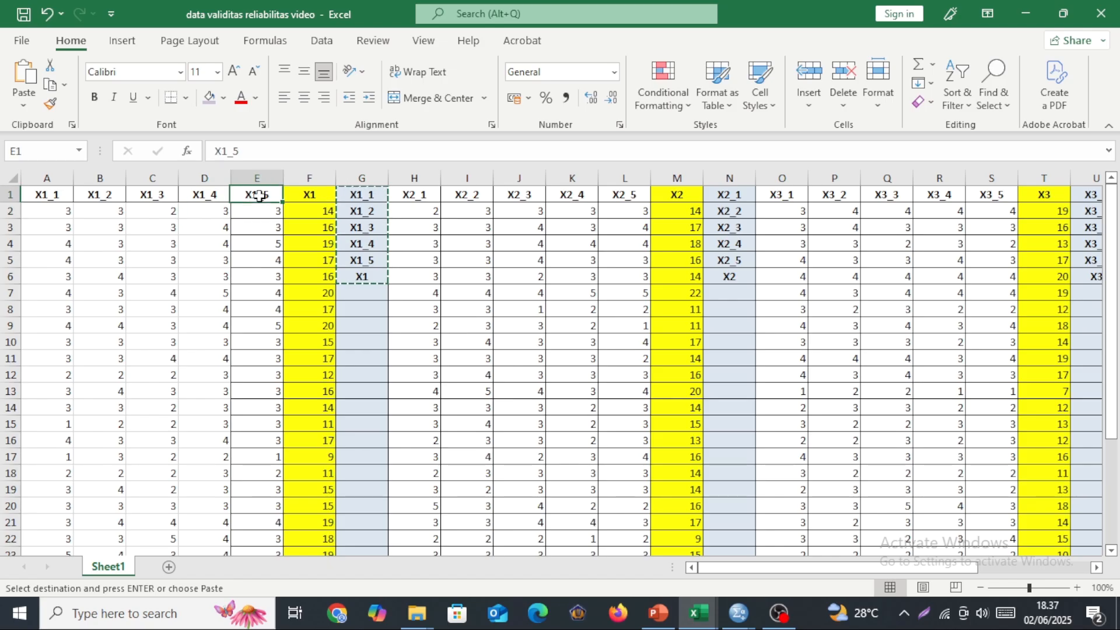
{"action": "left_click", "coordinate": [260, 214]}
{"action": "left_click", "coordinate": [251, 195]}
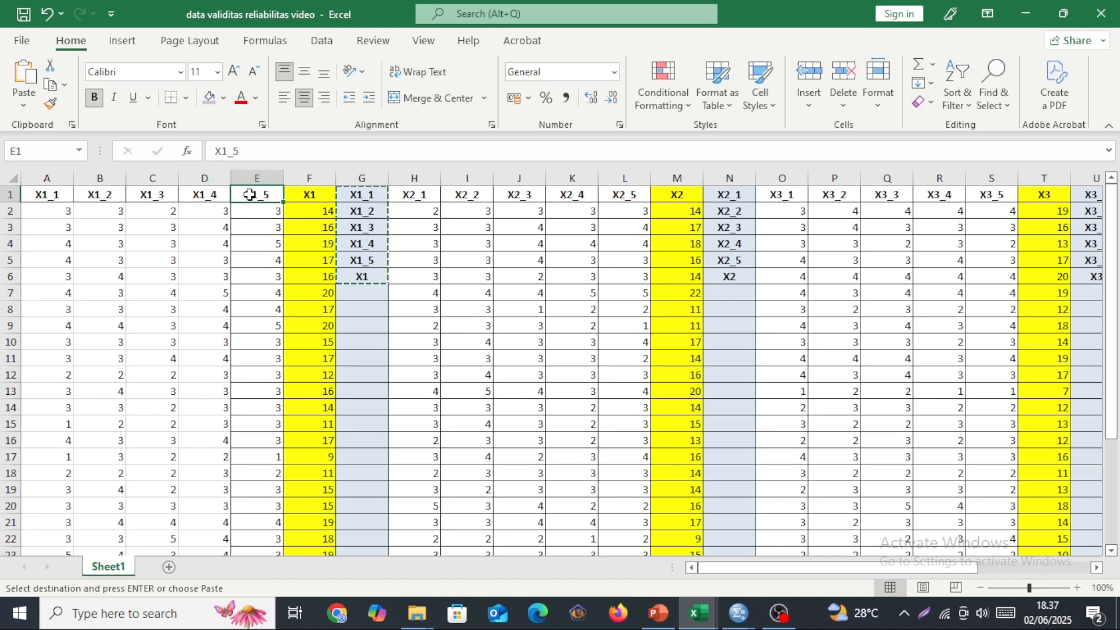
{"action": "left_click", "coordinate": [152, 197]}
{"action": "left_click", "coordinate": [91, 199]}
{"action": "left_click", "coordinate": [157, 195]}
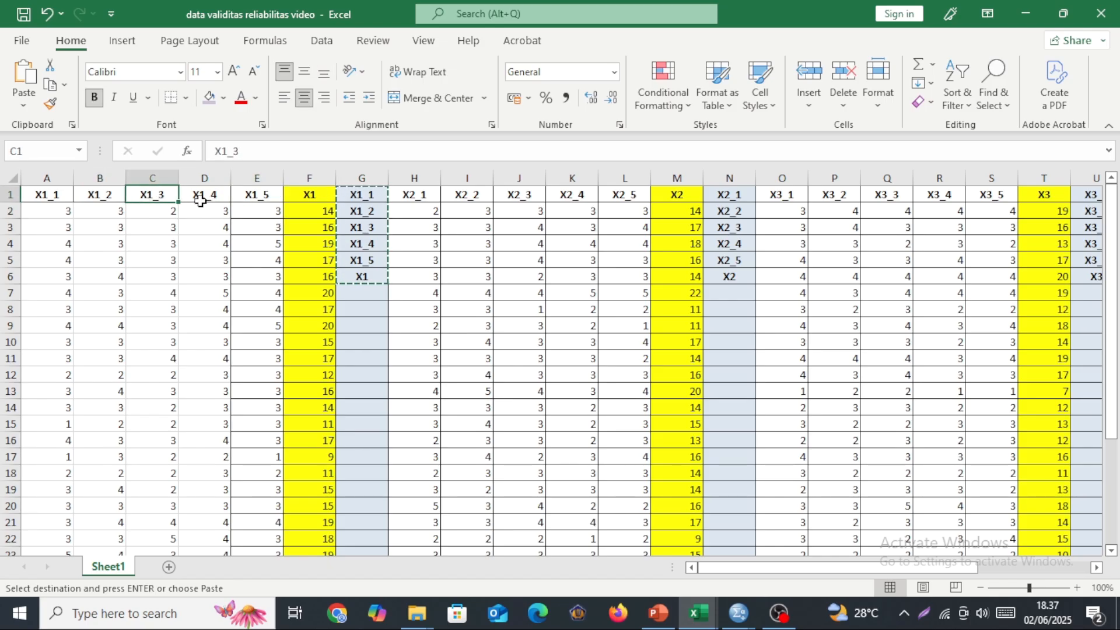
{"action": "left_click", "coordinate": [200, 200]}
{"action": "left_click", "coordinate": [251, 194]}
{"action": "left_click", "coordinate": [255, 212]}
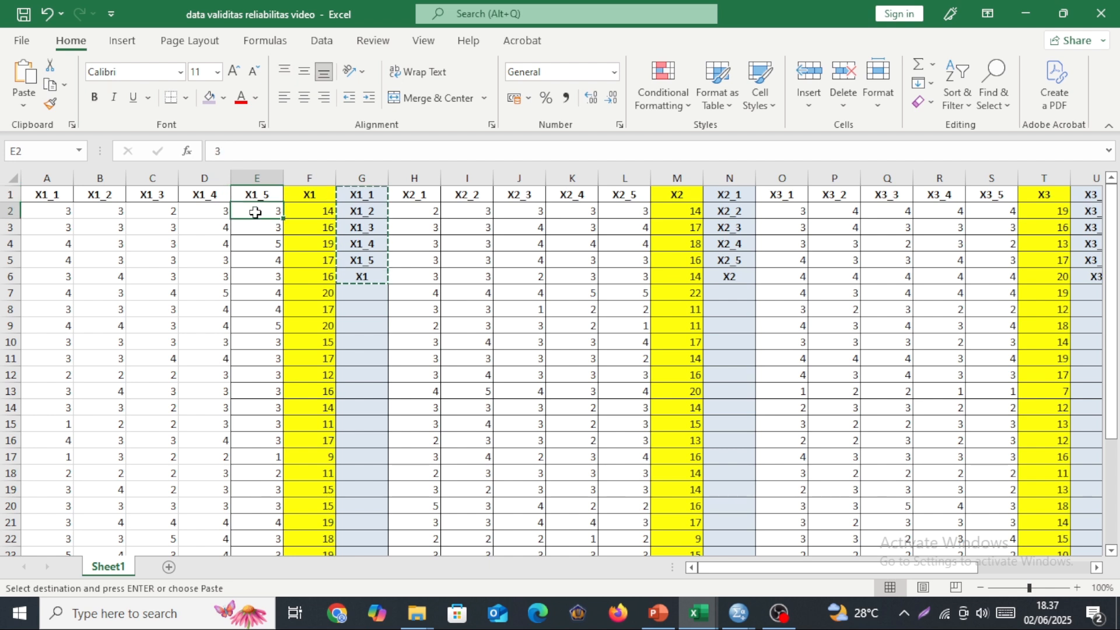
Inspect the SUM formulas in the X1 and X2 total columns and the item scores in row 2.
{"action": "left_click", "coordinate": [306, 214]}
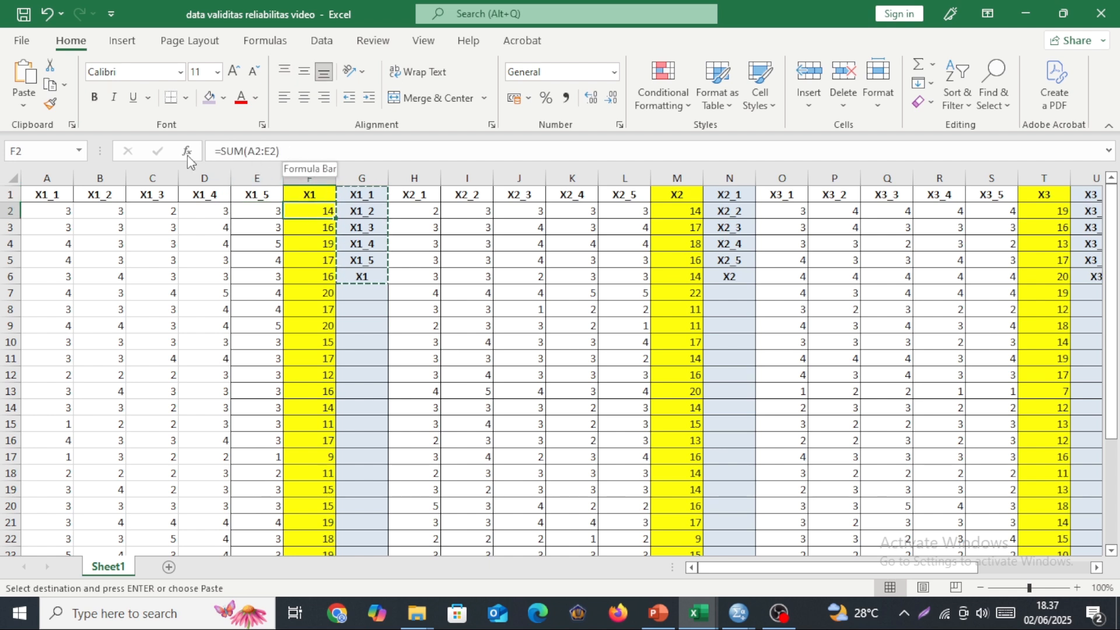
{"action": "left_click", "coordinate": [40, 210]}
{"action": "left_click", "coordinate": [93, 211]}
{"action": "left_click", "coordinate": [154, 214]}
{"action": "left_click", "coordinate": [216, 214]}
{"action": "left_click", "coordinate": [257, 213]}
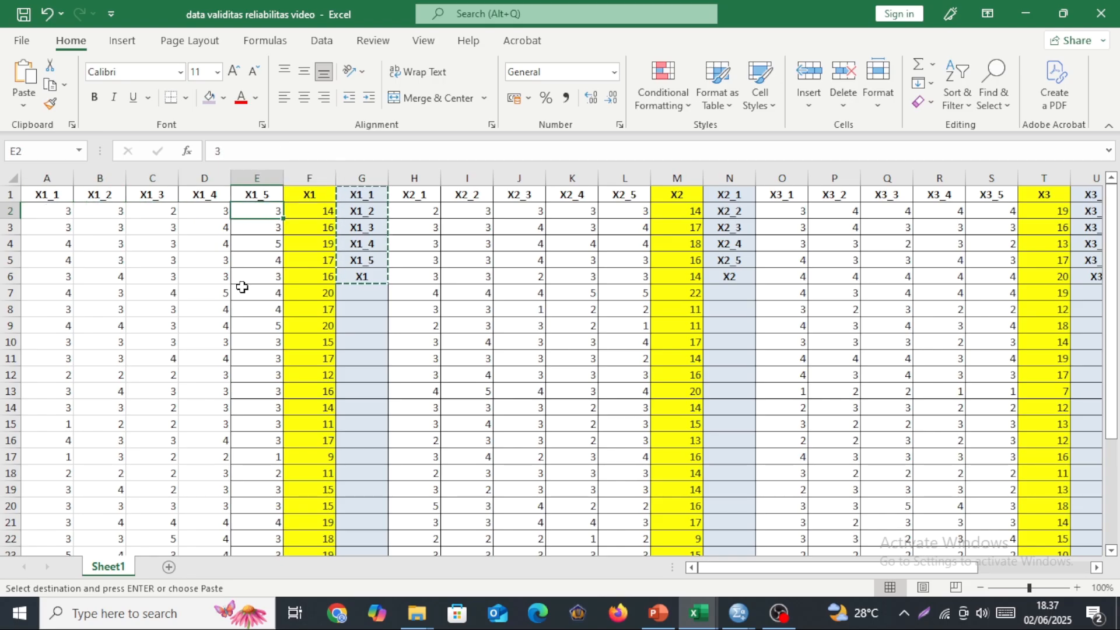
{"action": "left_click", "coordinate": [315, 213]}
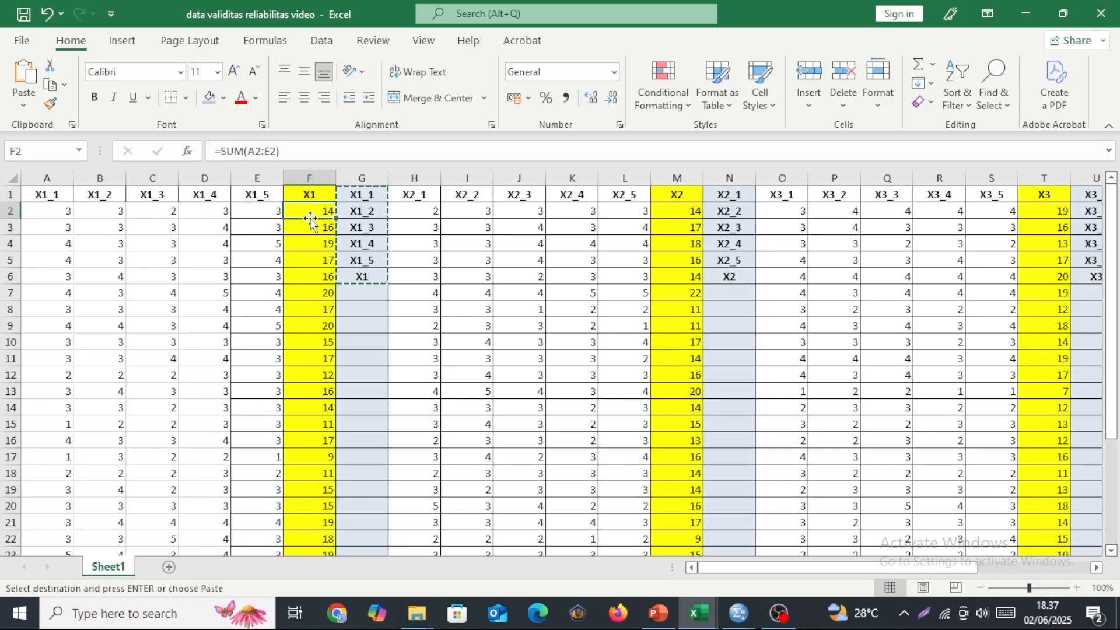
{"action": "left_click", "coordinate": [308, 232]}
{"action": "left_click", "coordinate": [303, 243]}
{"action": "left_click", "coordinate": [687, 214]}
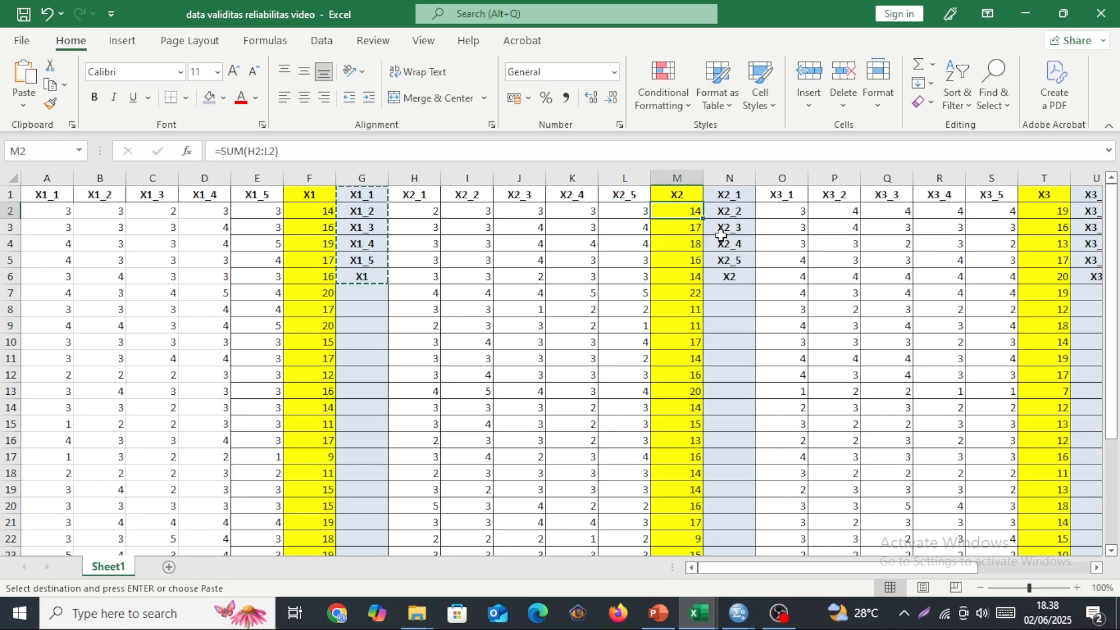
{"action": "left_click", "coordinate": [311, 216]}
Rename the six SPSS variables by pasting the copied names X1_1, X1_2, X1_3, X1_4, X1_5 and X1 in Variable View.
{"action": "left_click_drag", "start_coordinate": [377, 200], "coordinate": [372, 272]}
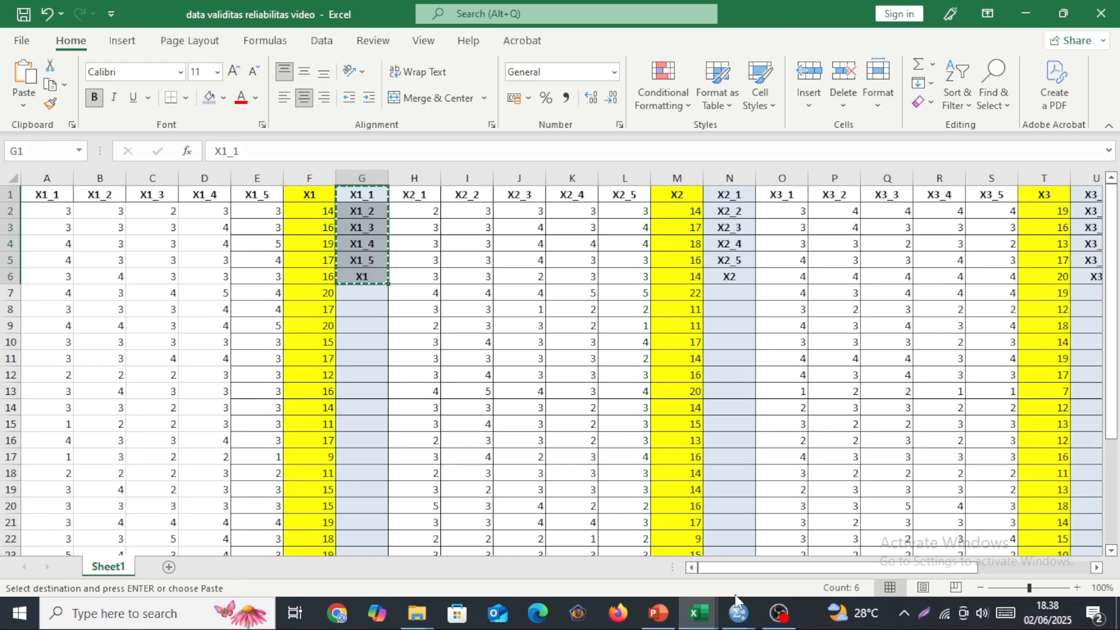
{"action": "left_click", "coordinate": [658, 550]}
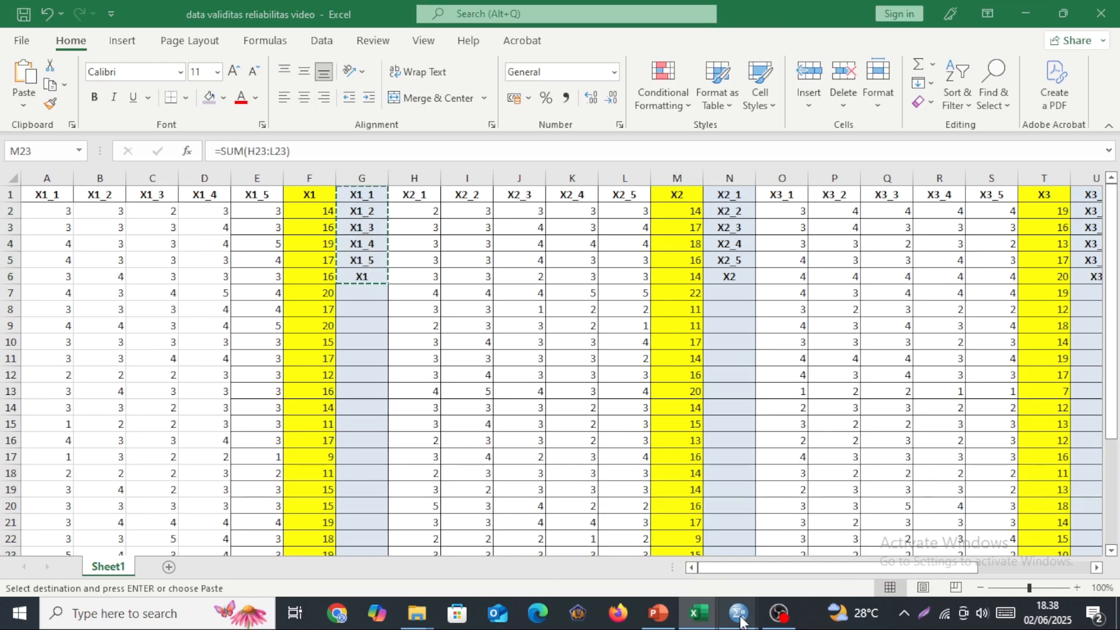
{"action": "mouse_move", "coordinate": [733, 622]}
{"action": "left_click", "coordinate": [641, 534]}
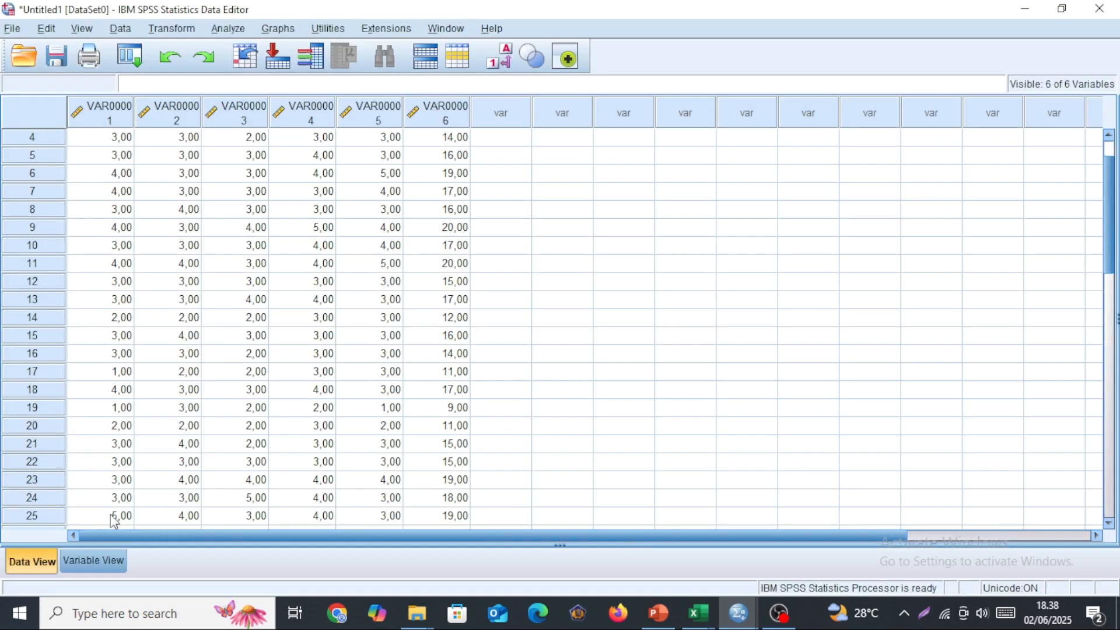
{"action": "left_click", "coordinate": [92, 553]}
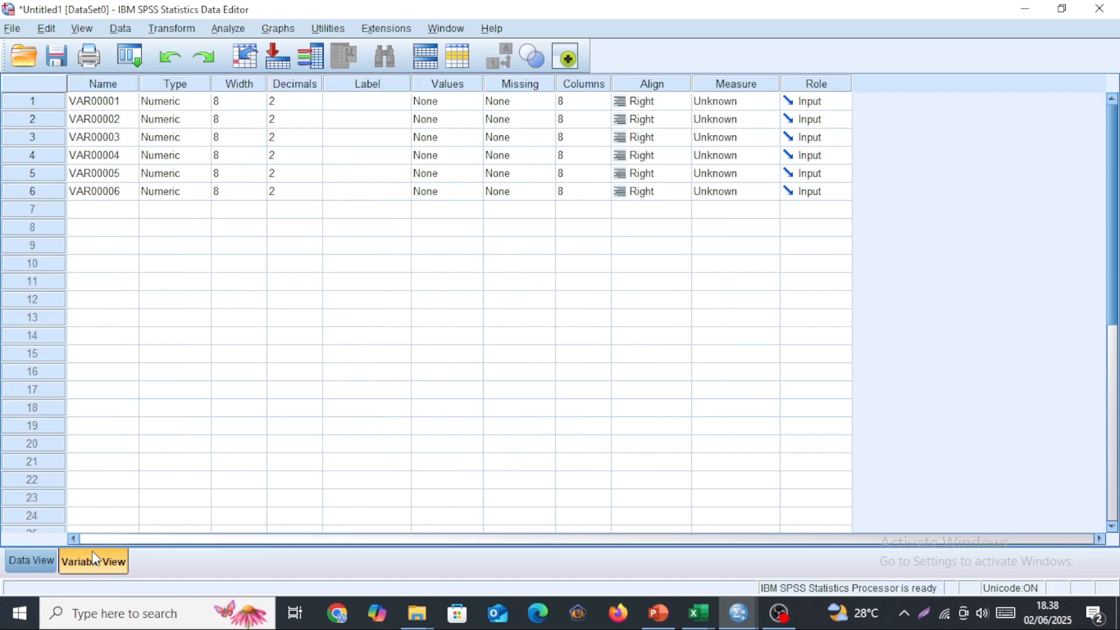
{"action": "left_click", "coordinate": [93, 100]}
{"action": "key", "text": "ctrl+v"}
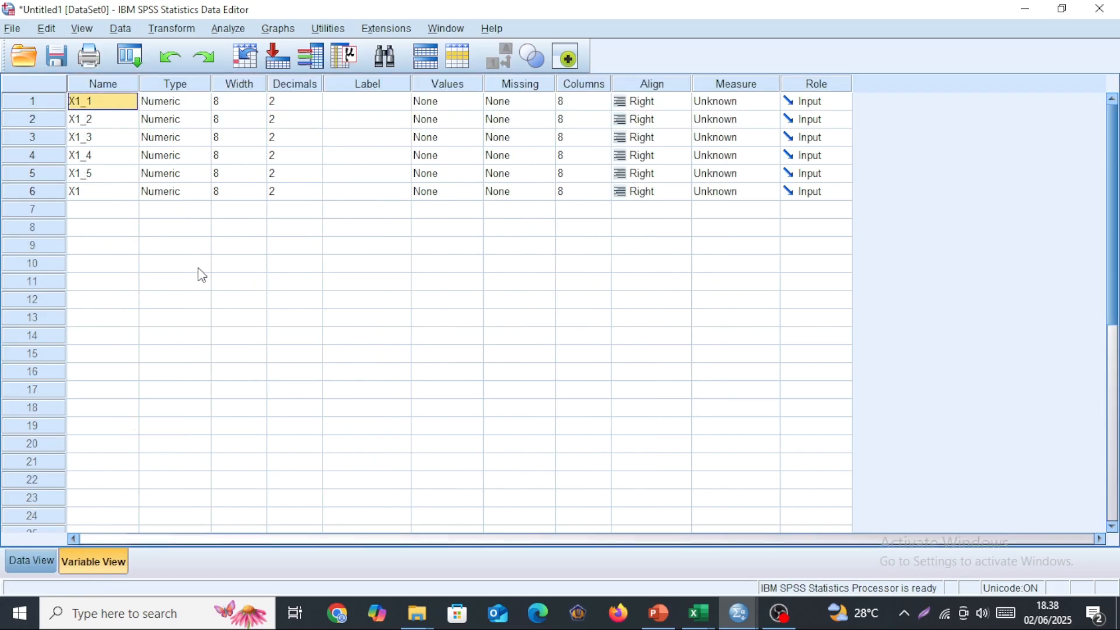
Set the measurement level of all six variables, X1_1 through X1_5 and X1, to Scale.
{"action": "left_click", "coordinate": [735, 104]}
{"action": "left_click", "coordinate": [733, 121]}
{"action": "left_click", "coordinate": [733, 120]}
{"action": "left_click", "coordinate": [733, 140]}
{"action": "left_click", "coordinate": [733, 139]}
{"action": "left_click", "coordinate": [733, 155]}
{"action": "left_click", "coordinate": [733, 161]}
{"action": "left_click", "coordinate": [733, 170]}
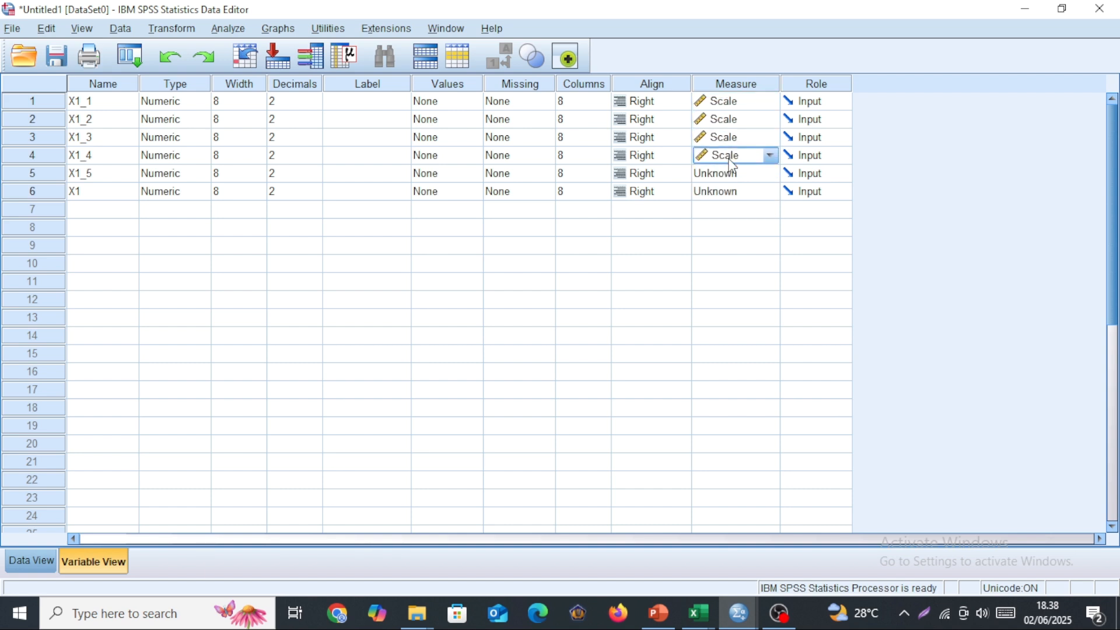
{"action": "left_click", "coordinate": [733, 175]}
{"action": "left_click", "coordinate": [733, 185]}
{"action": "left_click", "coordinate": [732, 195]}
{"action": "left_click", "coordinate": [732, 197]}
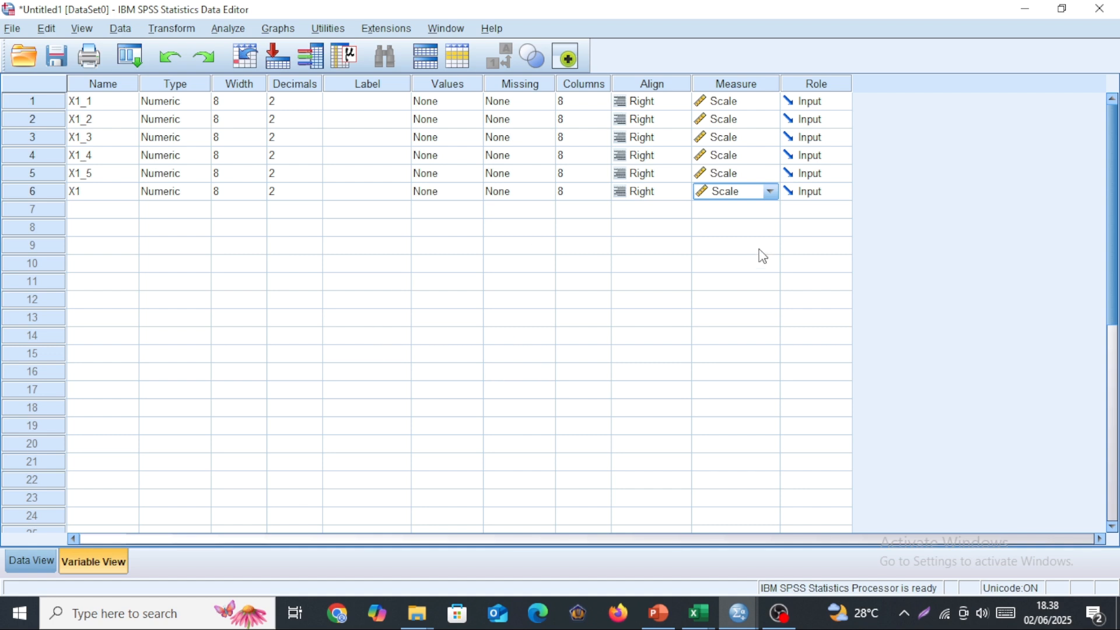
Run a two-tailed Pearson bivariate correlation on X1_1 through X1_5 and X1, and examine the X1 row of the correlations table.
{"action": "left_click", "coordinate": [737, 105]}
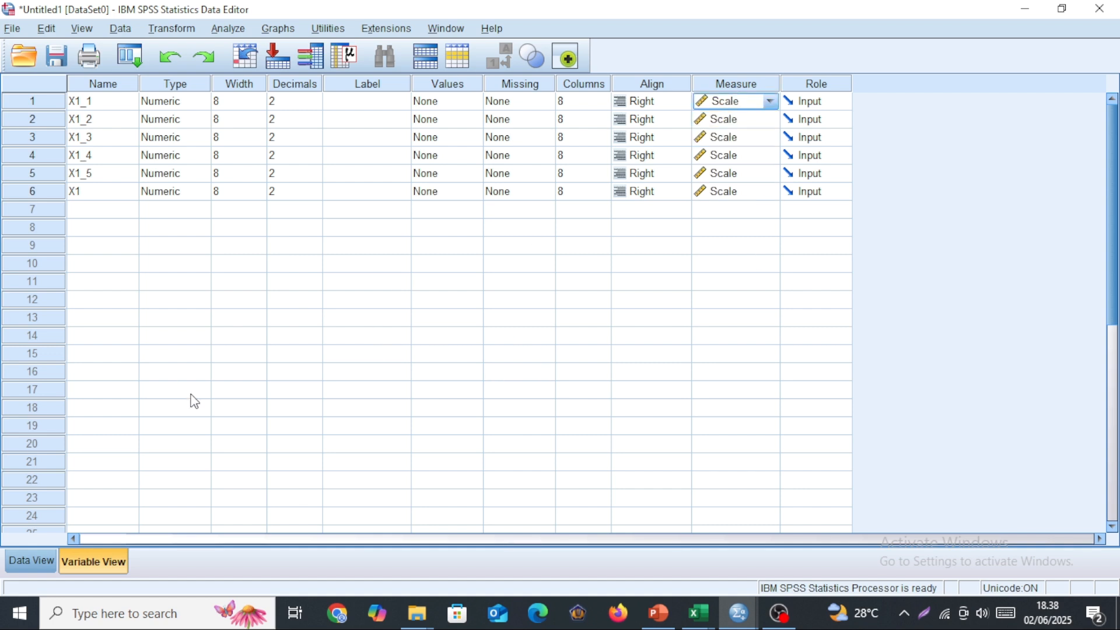
{"action": "left_click", "coordinate": [34, 559]}
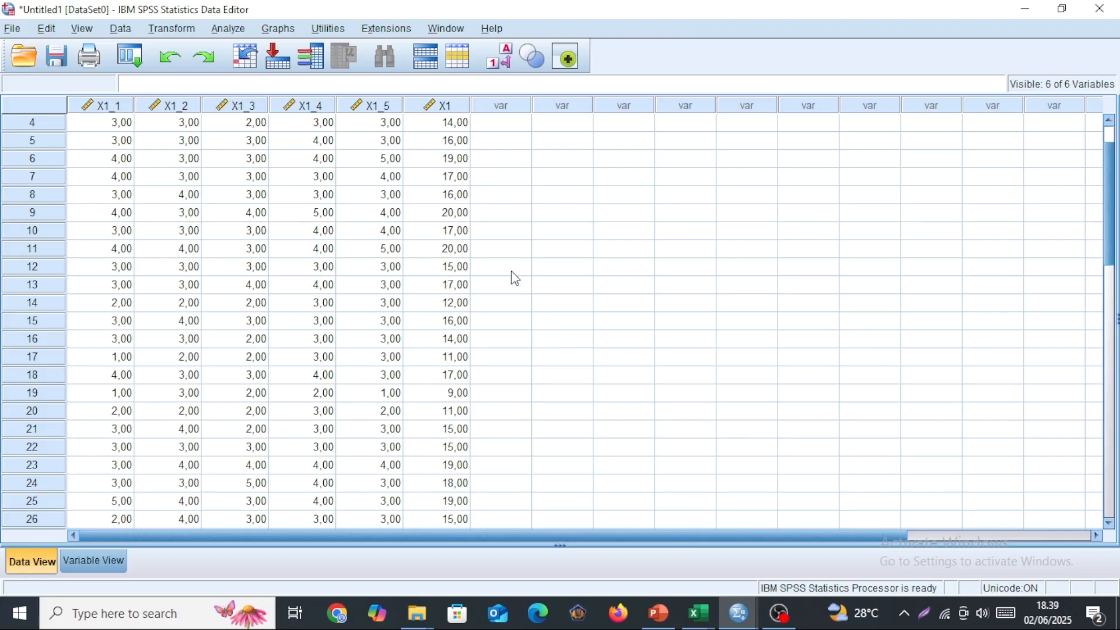
{"action": "left_click", "coordinate": [235, 30]}
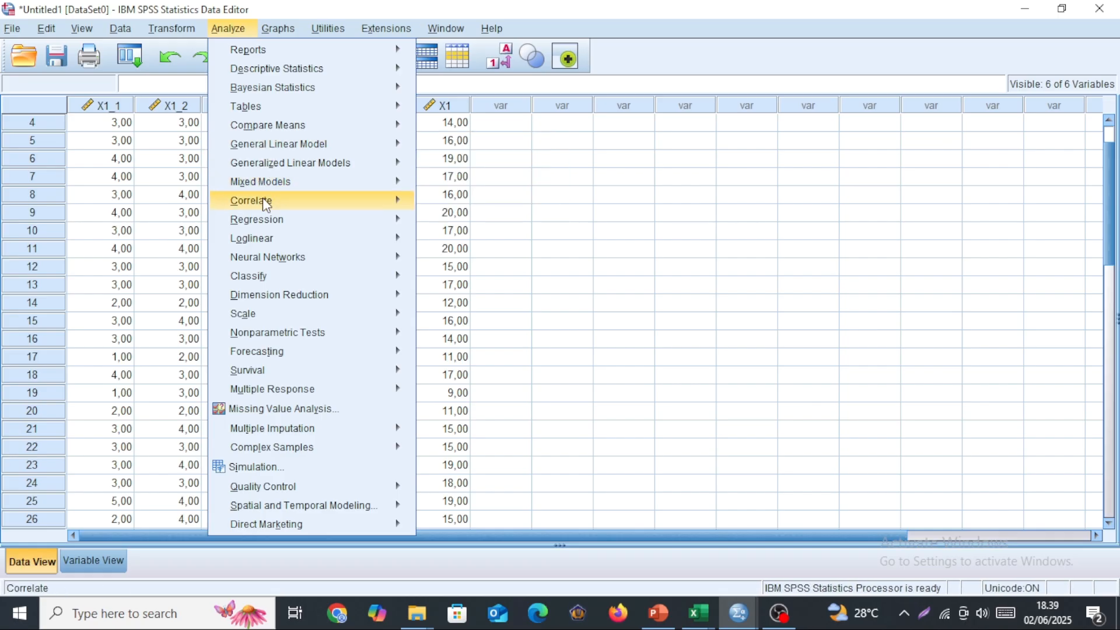
{"action": "mouse_move", "coordinate": [266, 203]}
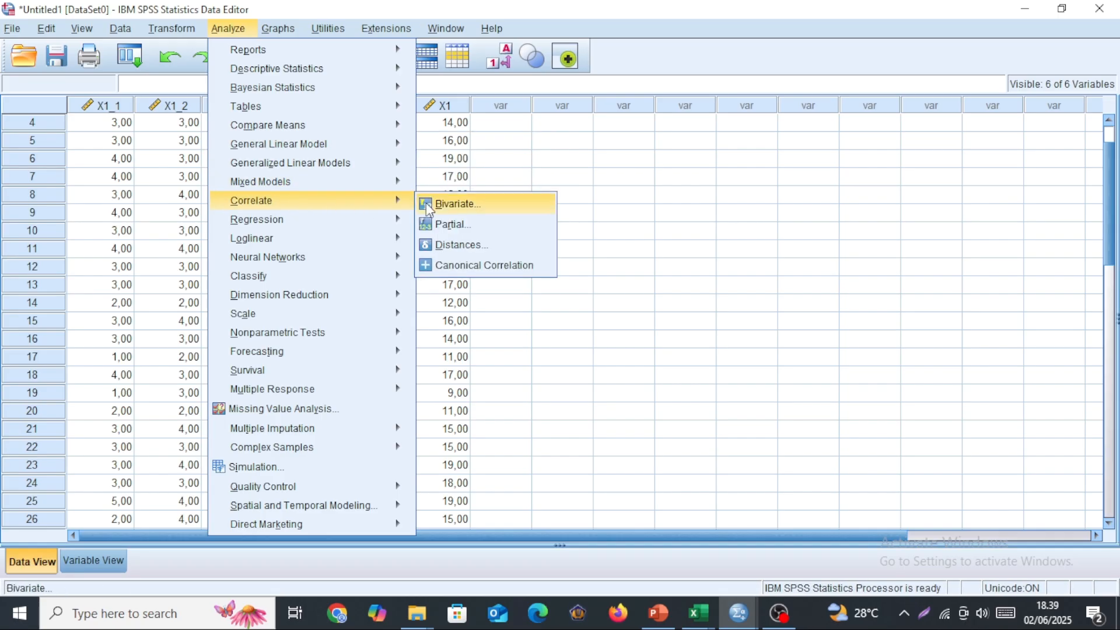
{"action": "left_click", "coordinate": [469, 208]}
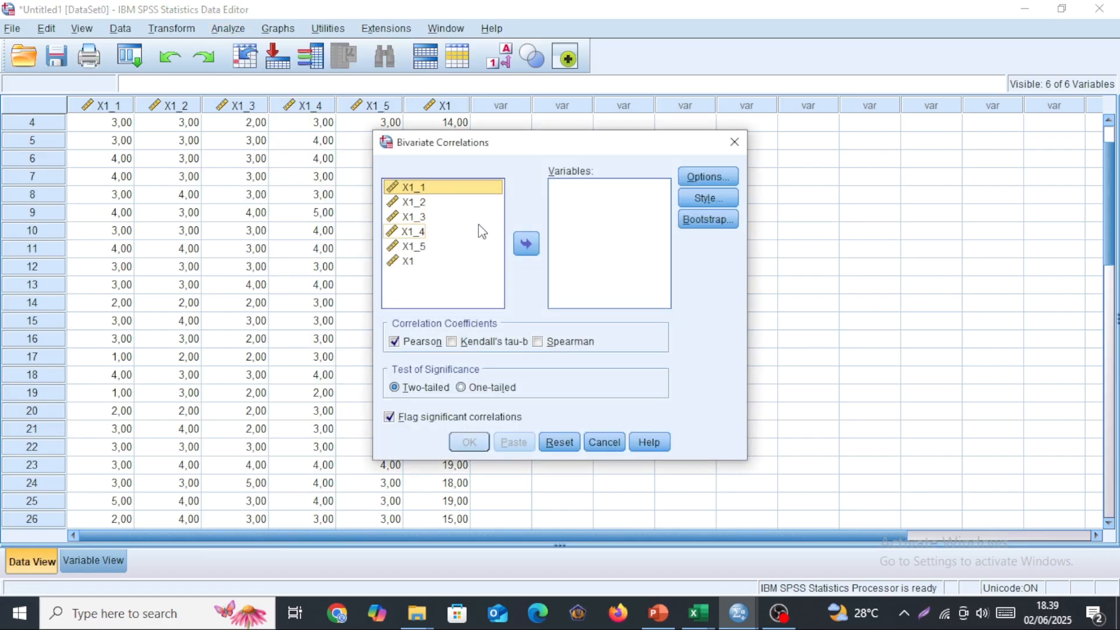
{"action": "key", "text": "shift+Down"}
{"action": "key", "text": "shift+Down"}
{"action": "key", "text": "shift+Down"}
{"action": "key", "text": "shift+Down"}
{"action": "key", "text": "shift+Down"}
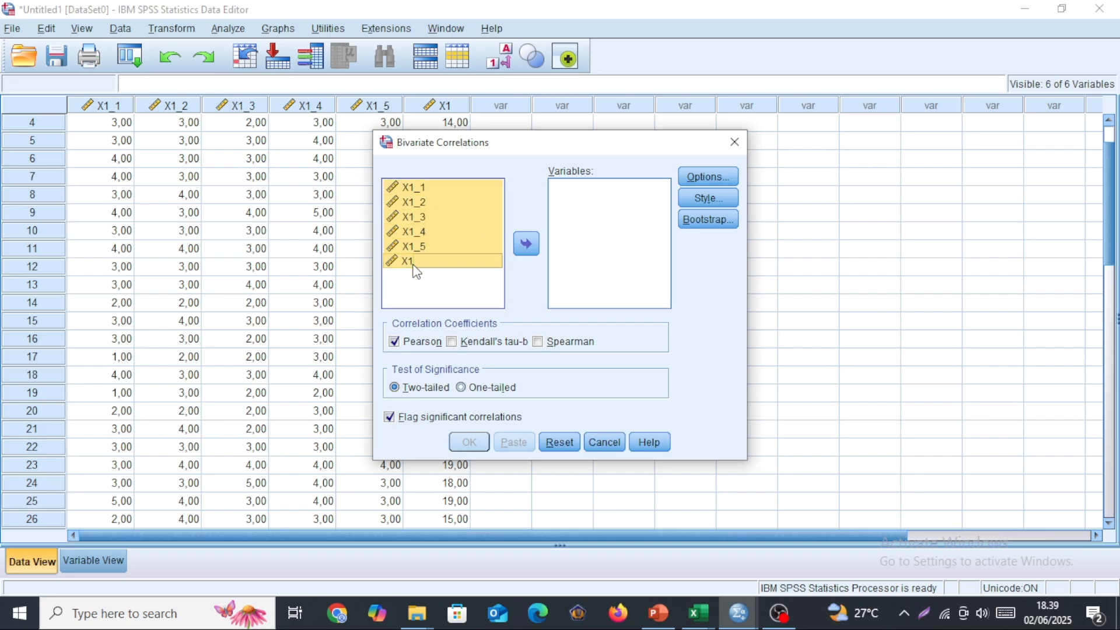
{"action": "left_click", "coordinate": [528, 245]}
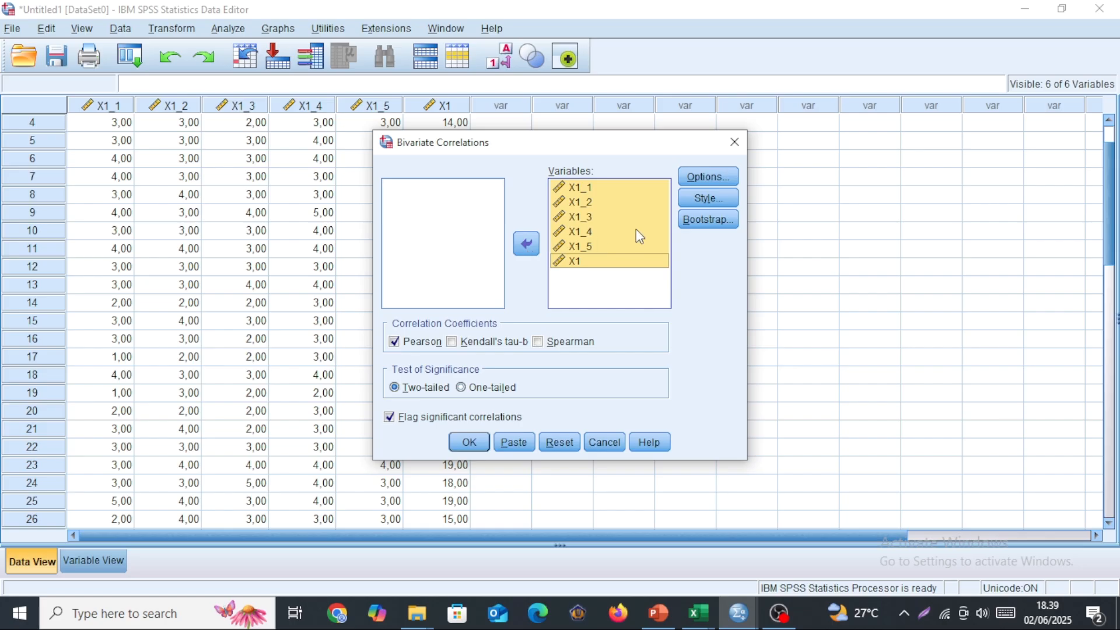
{"action": "left_click", "coordinate": [471, 443]}
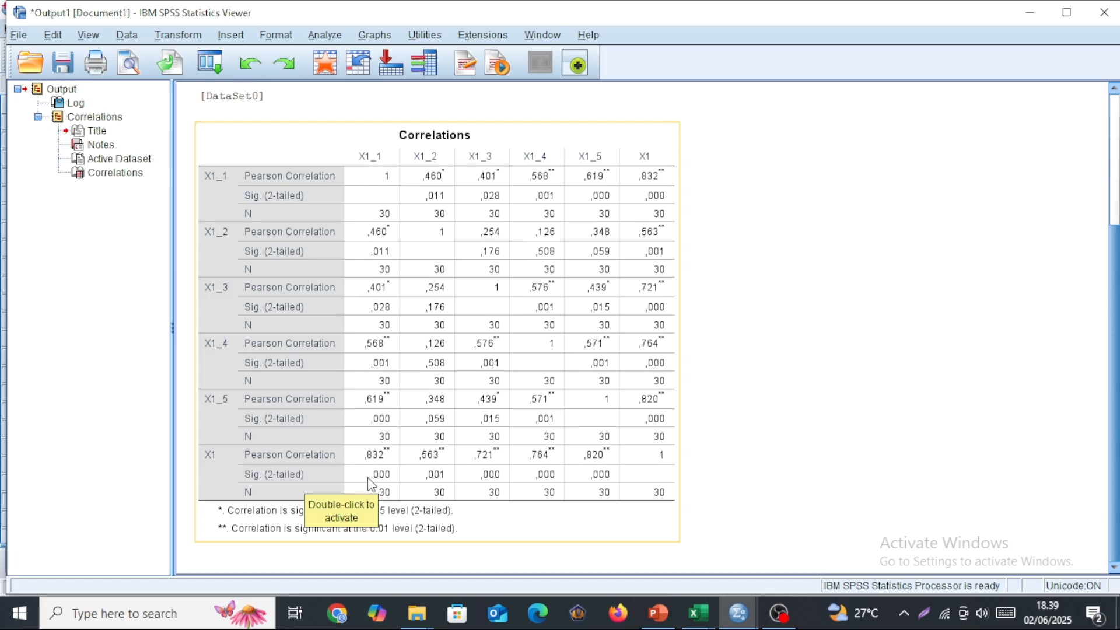
{"action": "left_click", "coordinate": [500, 483]}
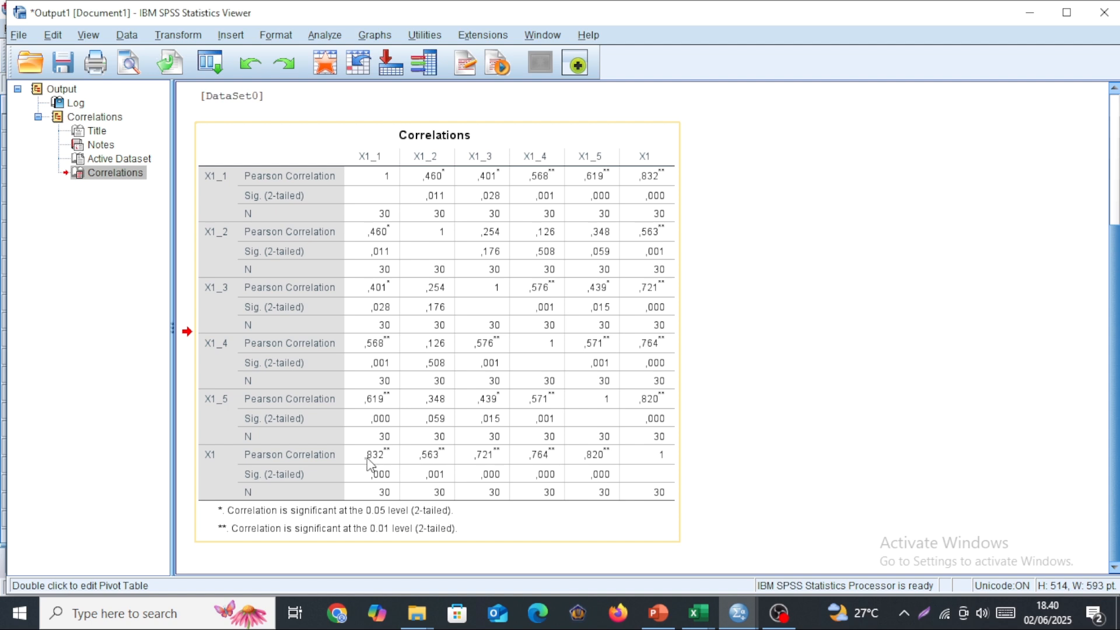
{"action": "left_click", "coordinate": [432, 458]}
Run a reliability analysis with the Alpha model on items X1_1 through X1_5 and check the Reliability Statistics table.
{"action": "left_click", "coordinate": [325, 35]}
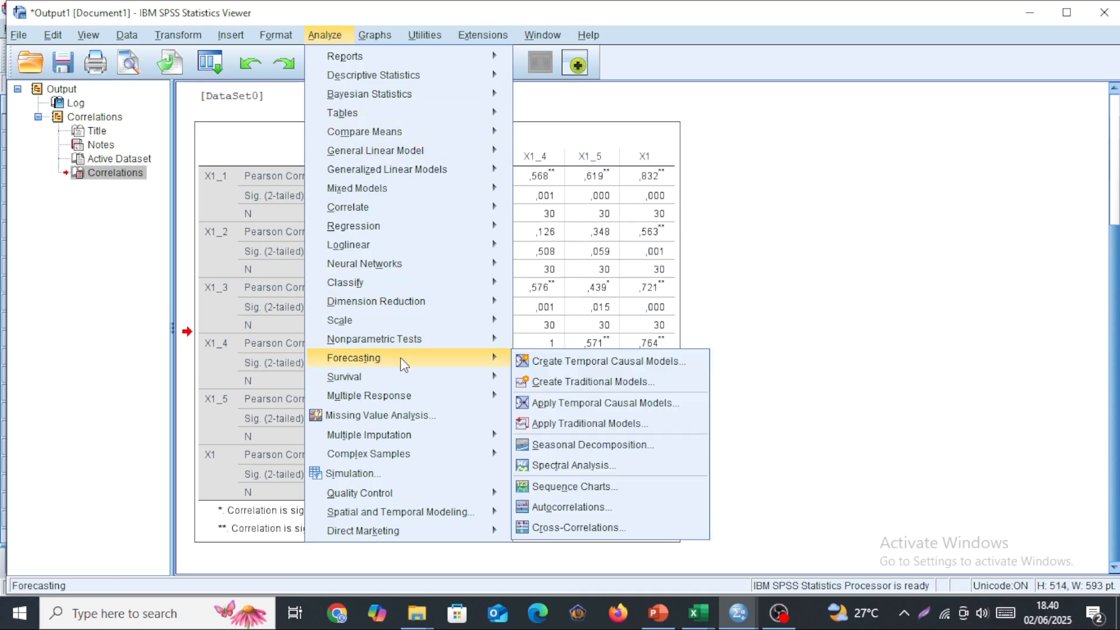
{"action": "mouse_move", "coordinate": [386, 325]}
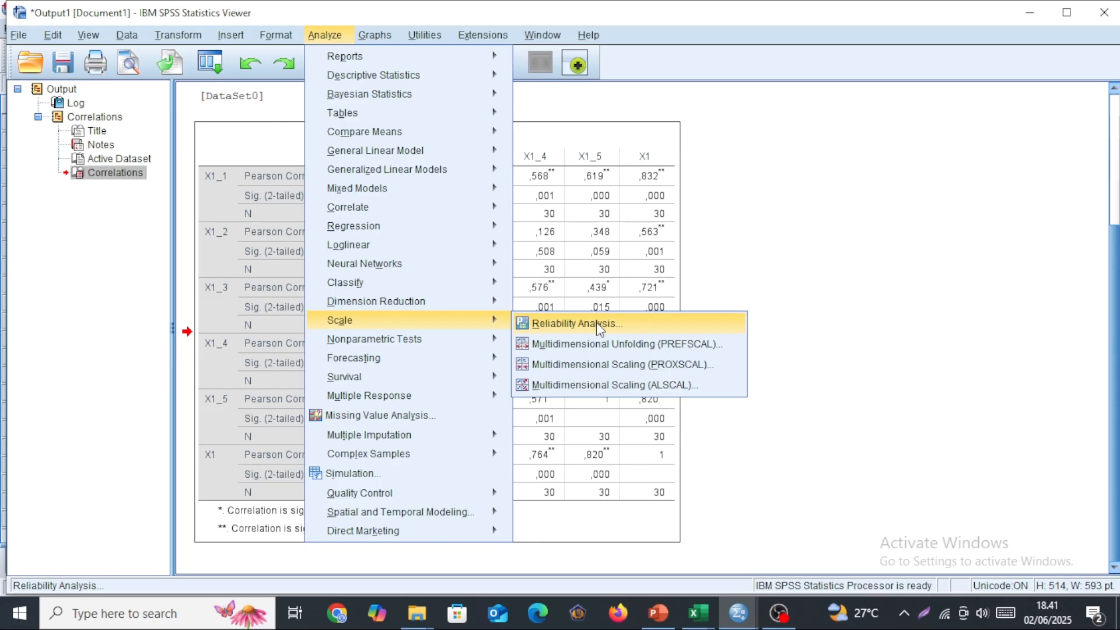
{"action": "left_click", "coordinate": [332, 36]}
{"action": "left_click", "coordinate": [331, 36]}
{"action": "mouse_move", "coordinate": [465, 322]}
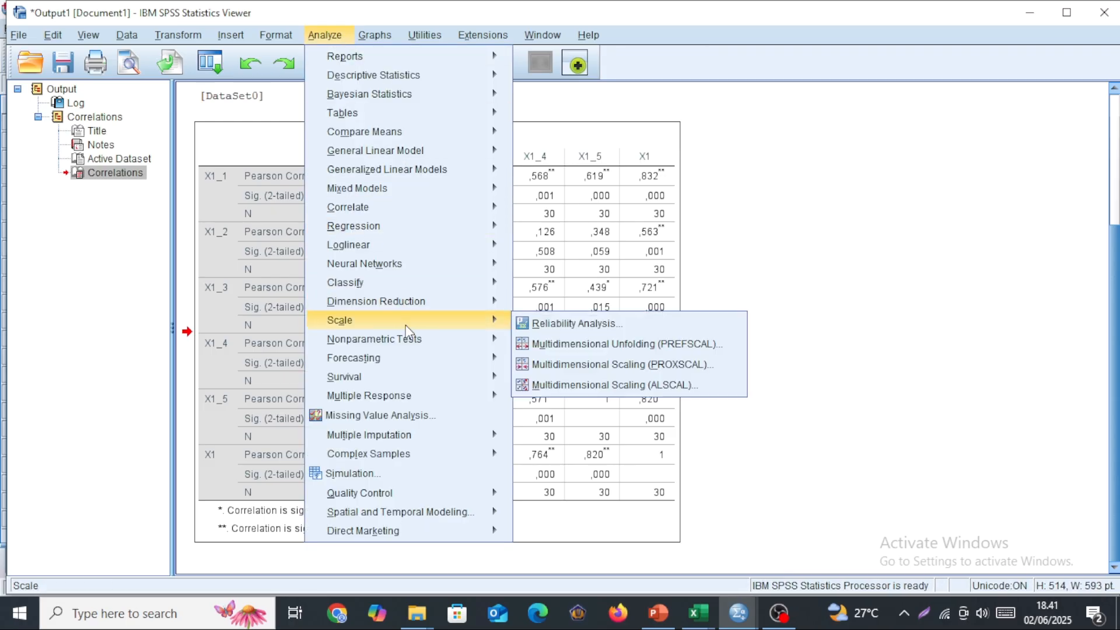
{"action": "left_click", "coordinate": [580, 327]}
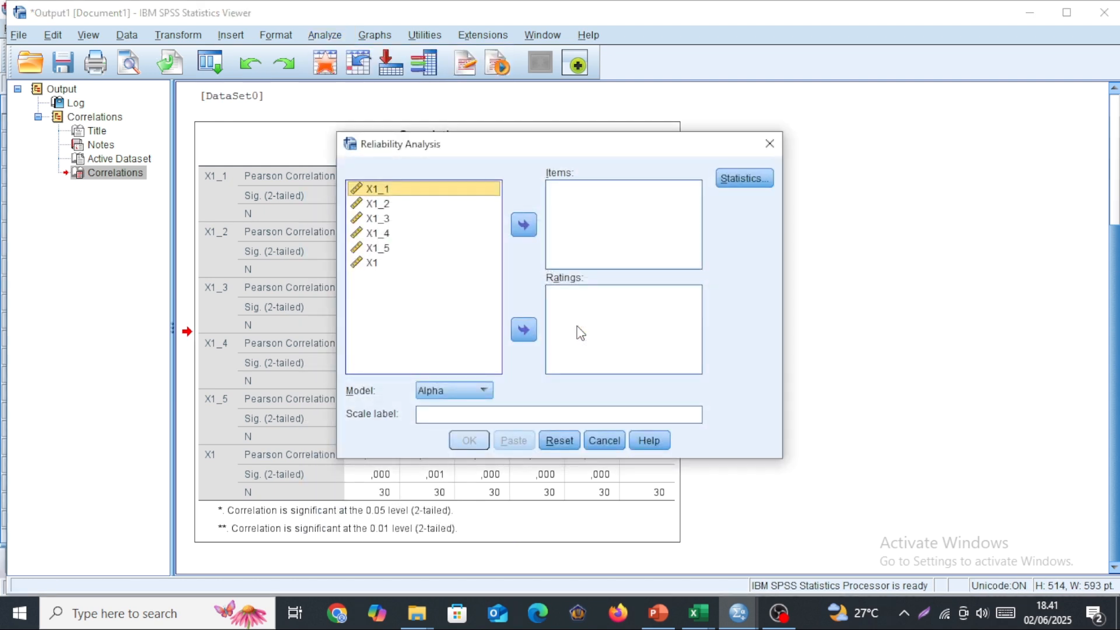
{"action": "key", "text": "shift+Down"}
{"action": "key", "text": "shift+Down"}
{"action": "key", "text": "shift+Down"}
{"action": "key", "text": "shift+Down"}
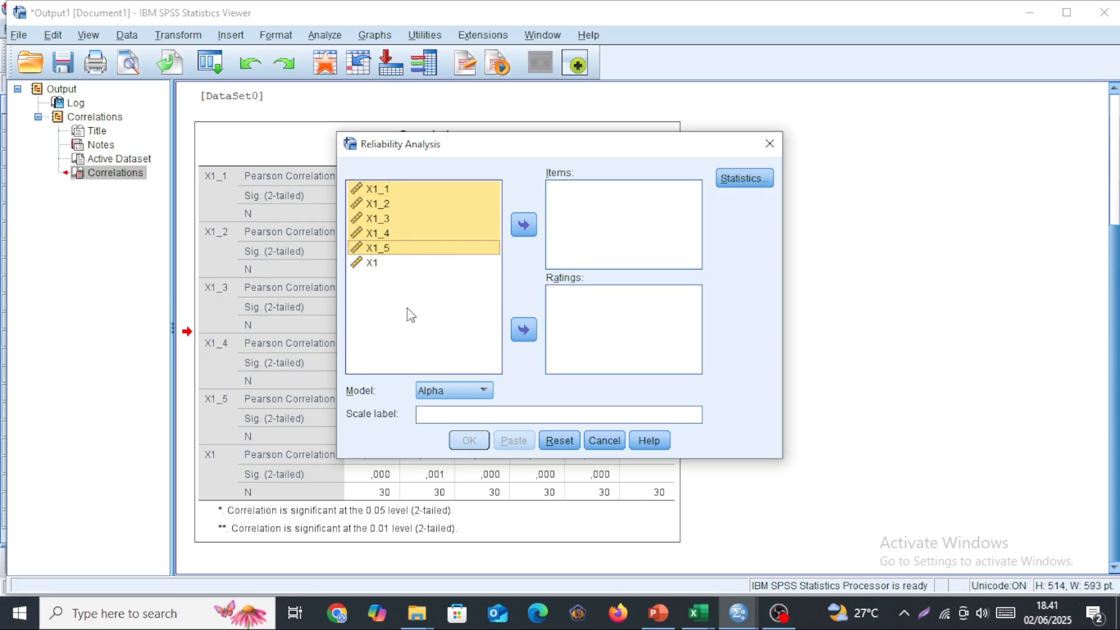
{"action": "left_click", "coordinate": [523, 227]}
{"action": "left_click", "coordinate": [470, 441]}
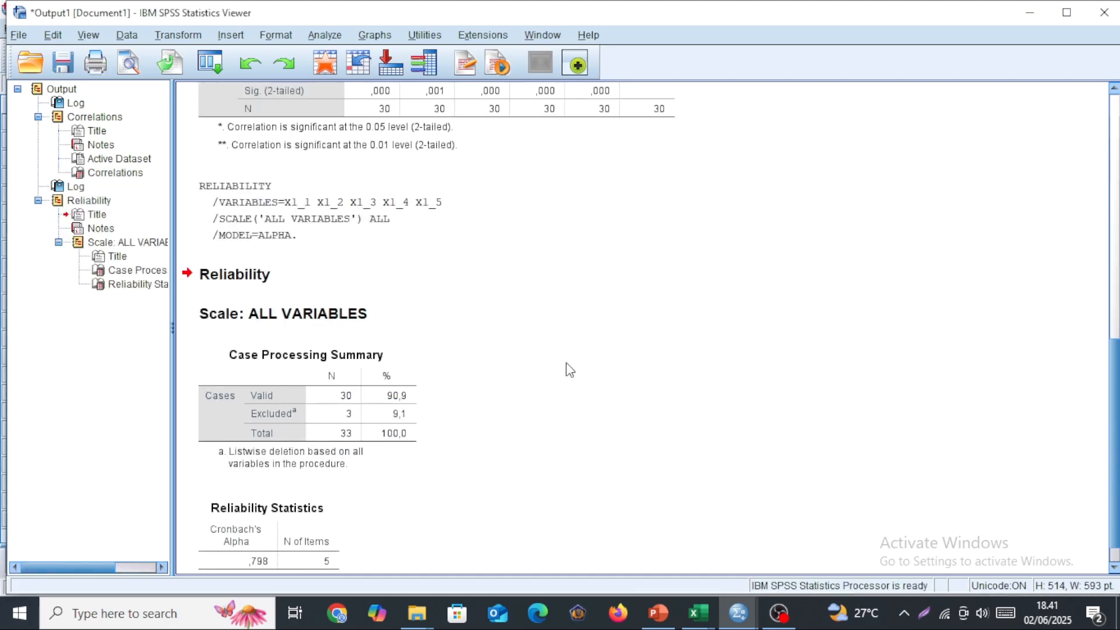
{"action": "scroll", "coordinate": [566, 363], "scroll_direction": "down", "scroll_amount": 1}
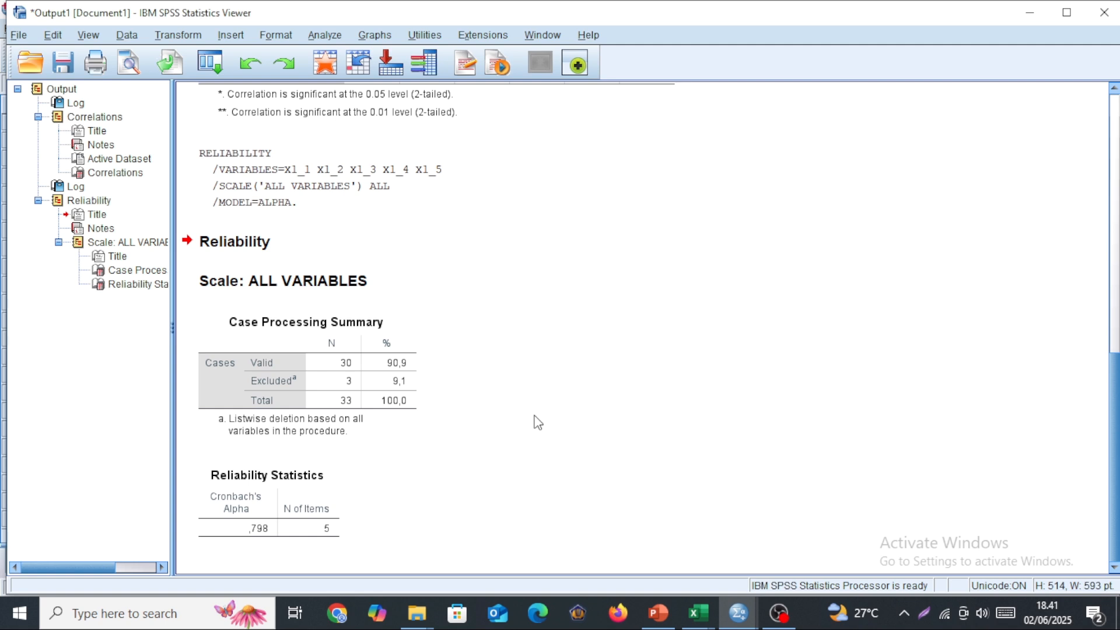
{"action": "left_click", "coordinate": [334, 489]}
{"action": "left_click", "coordinate": [283, 526]}
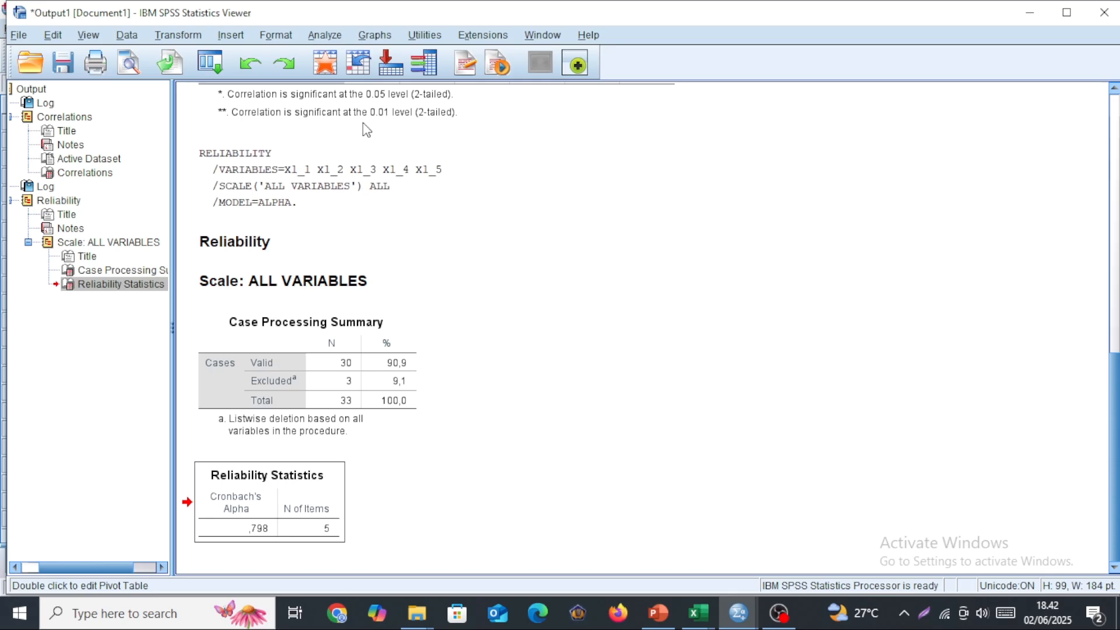
{"action": "left_click", "coordinate": [322, 39]}
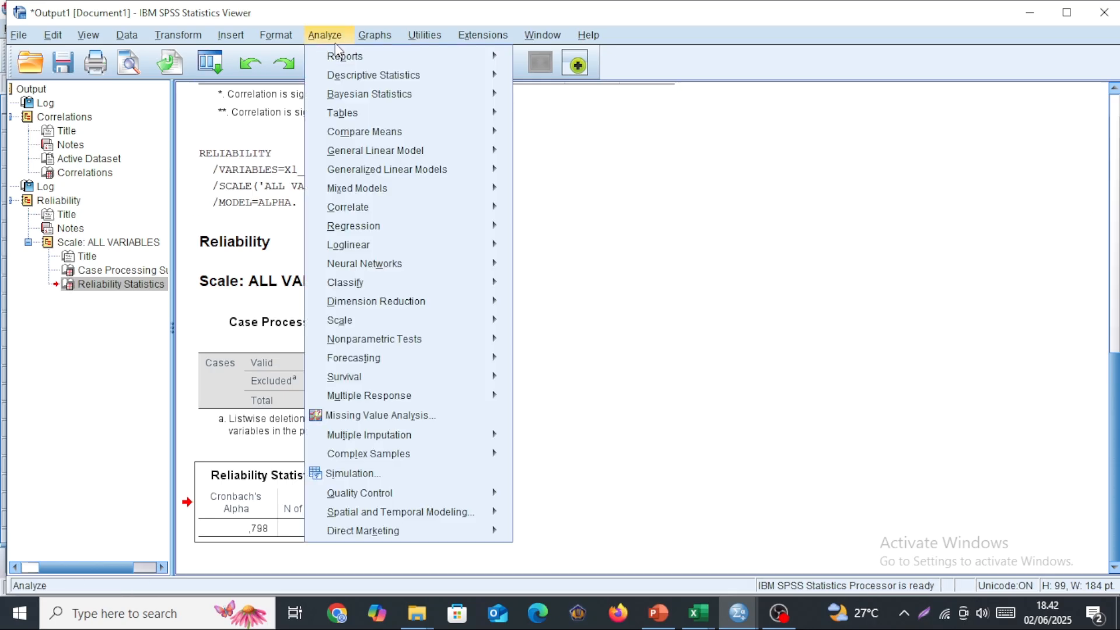
{"action": "mouse_move", "coordinate": [408, 93]}
{"action": "left_click", "coordinate": [607, 264]}
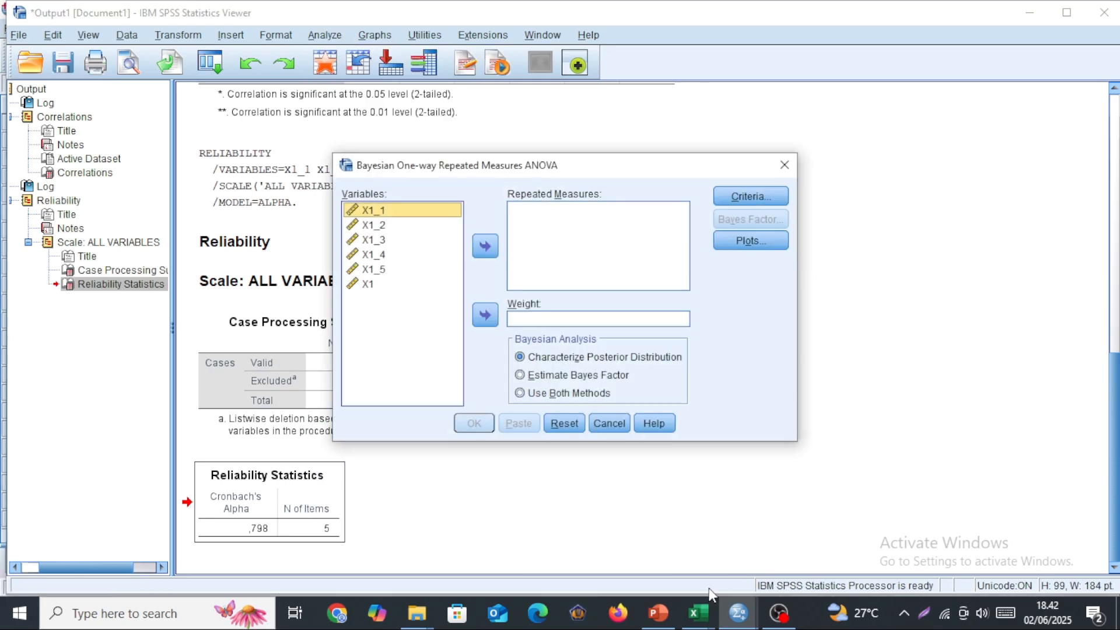
{"action": "left_click", "coordinate": [783, 165]}
Switch to the Excel workbook data validitas reliabilitas video and copy the X2 item scores and totals in H2:M31.
{"action": "mouse_move", "coordinate": [699, 627]}
{"action": "left_click", "coordinate": [631, 557]}
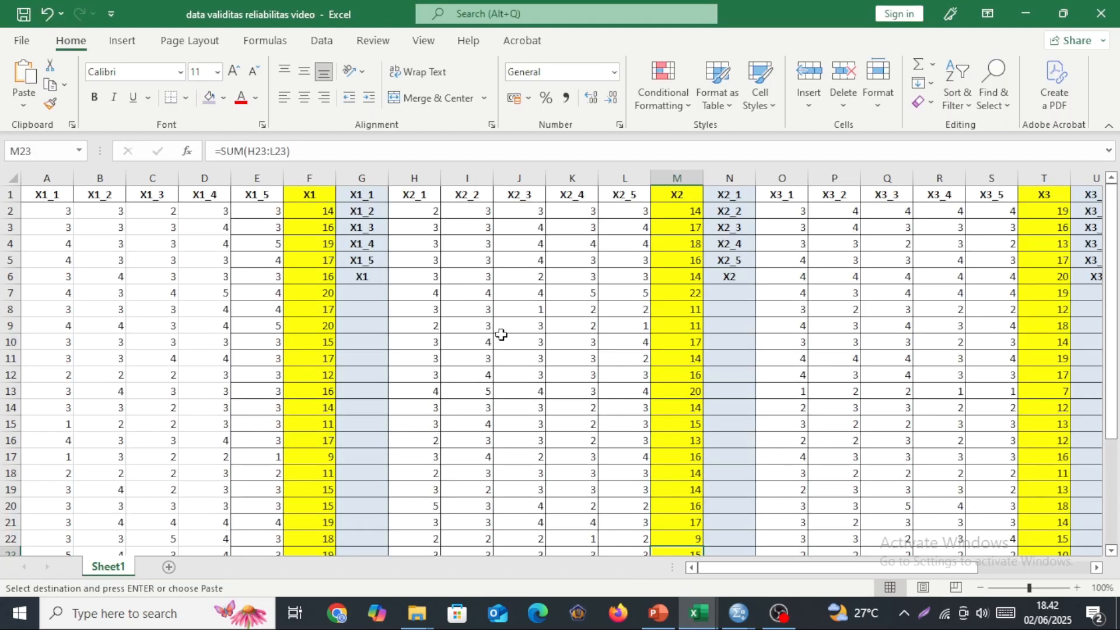
{"action": "left_click_drag", "start_coordinate": [413, 210], "coordinate": [674, 521]}
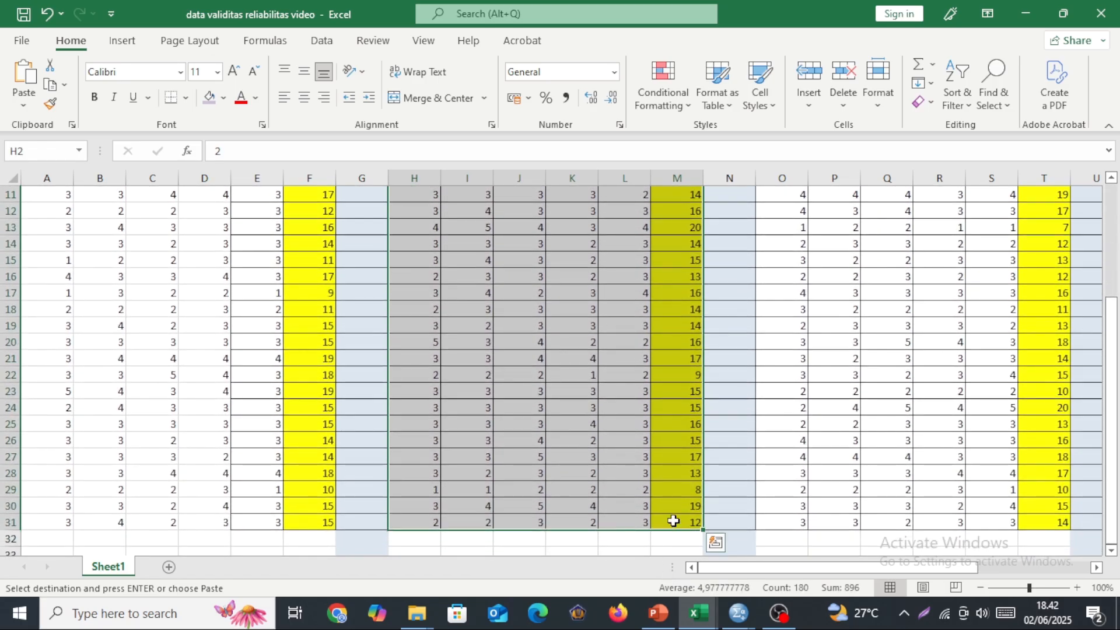
{"action": "key", "text": "ctrl+c"}
Switch to the SPSS Data Editor and review the X1 data from the first row to the last.
{"action": "left_click", "coordinate": [739, 615]}
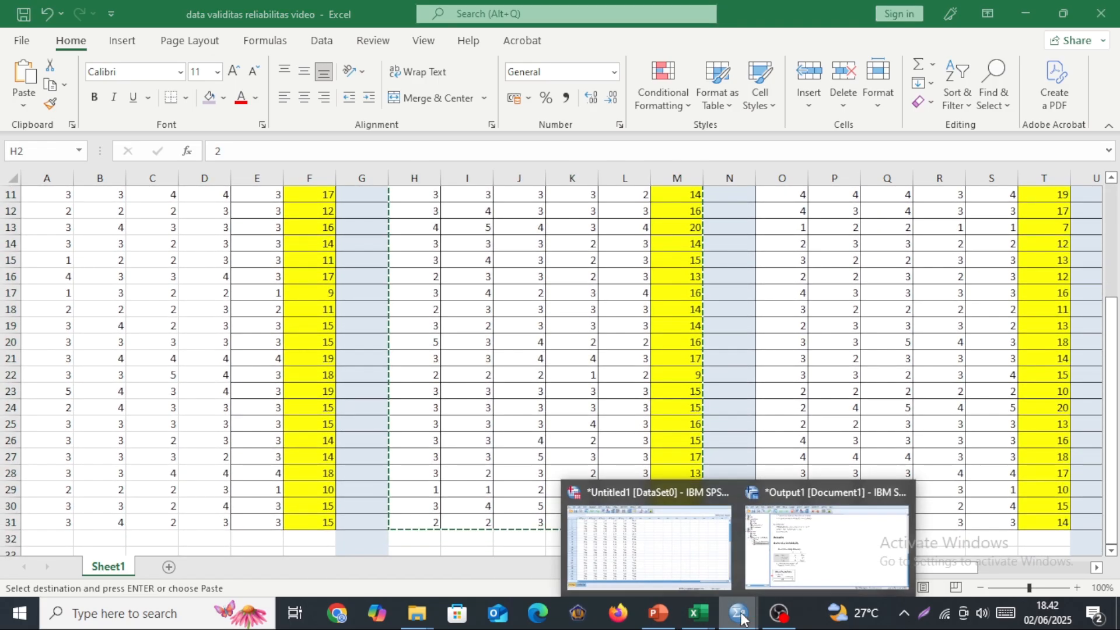
{"action": "left_click", "coordinate": [647, 545]}
{"action": "scroll", "coordinate": [455, 338], "scroll_direction": "up", "scroll_amount": 1}
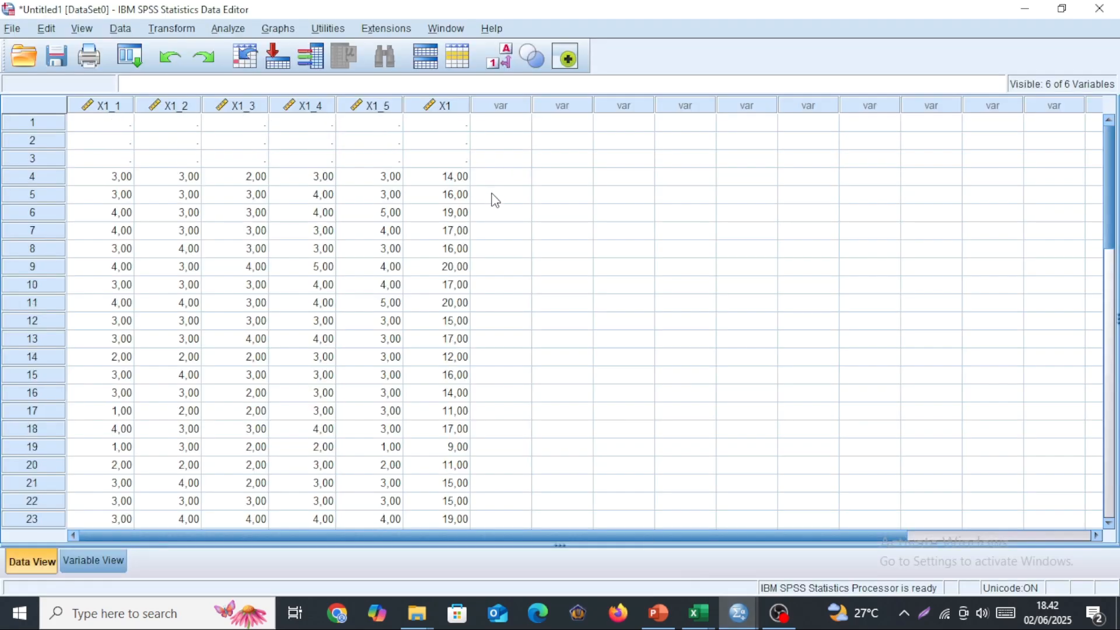
{"action": "scroll", "coordinate": [496, 226], "scroll_direction": "down", "scroll_amount": 3}
{"action": "scroll", "coordinate": [495, 228], "scroll_direction": "up", "scroll_amount": 3}
{"action": "scroll", "coordinate": [156, 228], "scroll_direction": "down", "scroll_amount": 7}
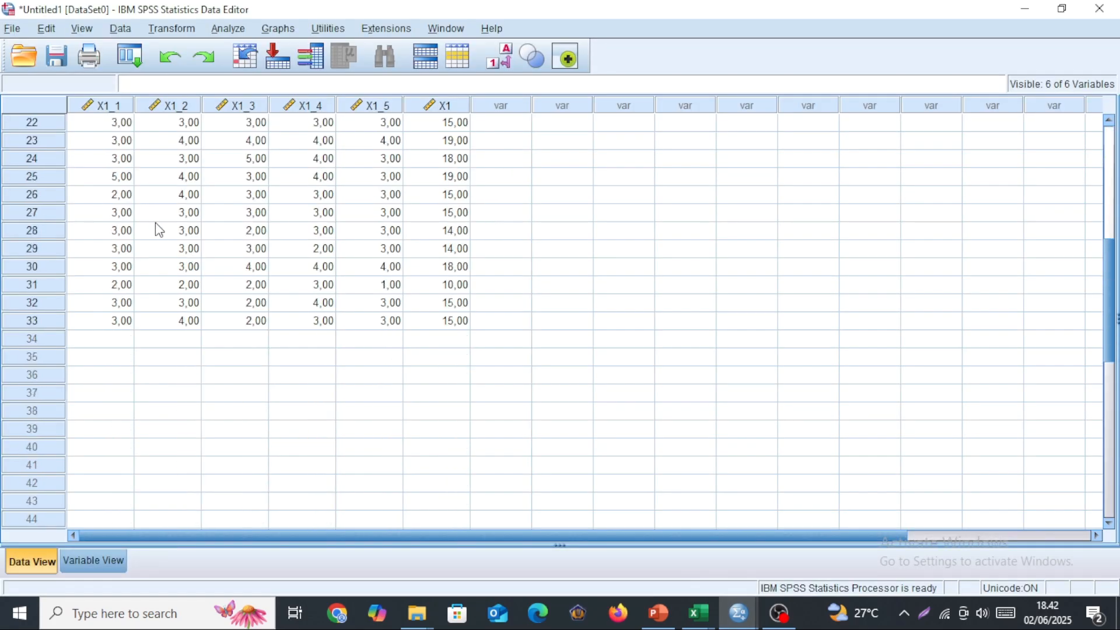
{"action": "scroll", "coordinate": [156, 228], "scroll_direction": "up", "scroll_amount": 7}
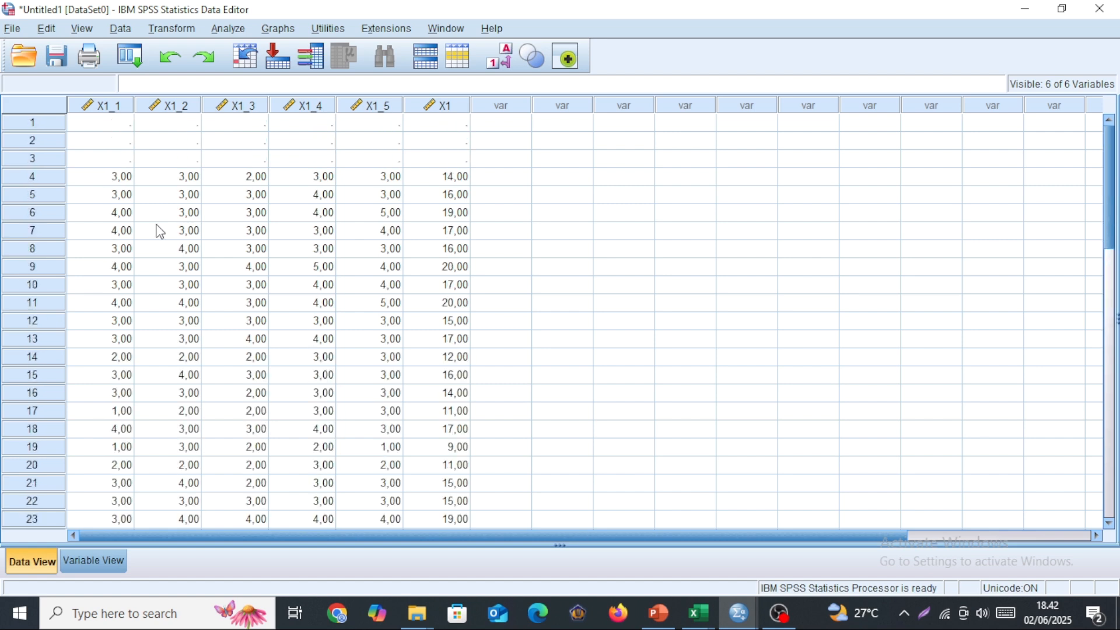
Copy the X1 item scores and totals in A2:F31 from Excel and paste them into the SPSS data starting at row 1 of X1_1.
{"action": "left_click", "coordinate": [113, 124]}
{"action": "mouse_move", "coordinate": [699, 613]}
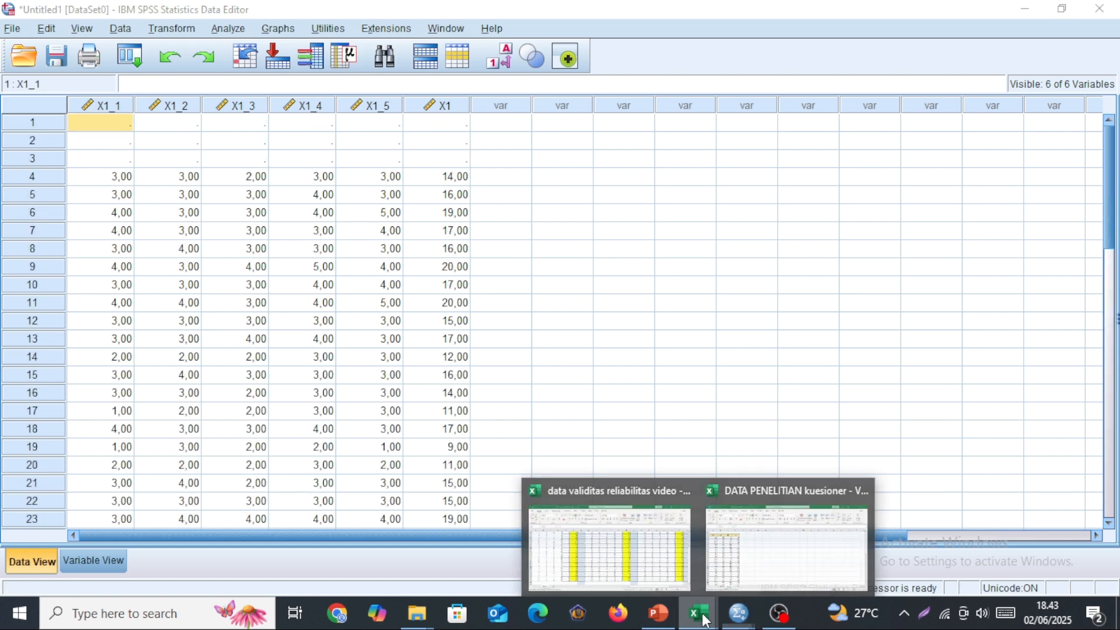
{"action": "left_click", "coordinate": [610, 551]}
{"action": "scroll", "coordinate": [348, 390], "scroll_direction": "up", "scroll_amount": 10}
{"action": "left_click_drag", "start_coordinate": [52, 215], "coordinate": [301, 505]}
{"action": "key", "text": "ctrl+c"}
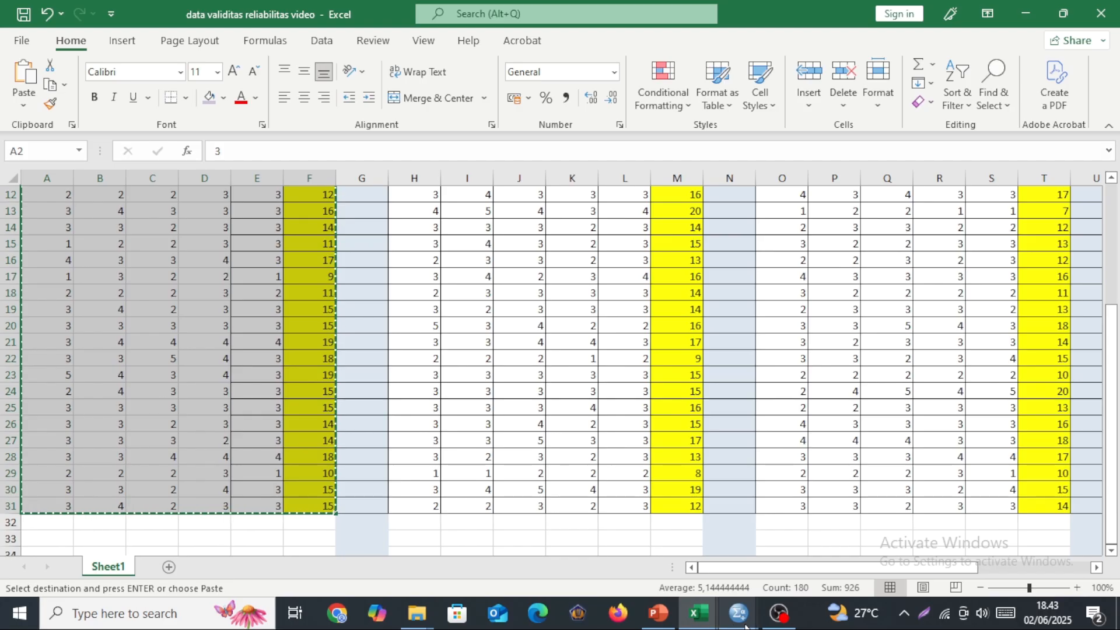
{"action": "left_click", "coordinate": [729, 614]}
{"action": "left_click", "coordinate": [651, 551]}
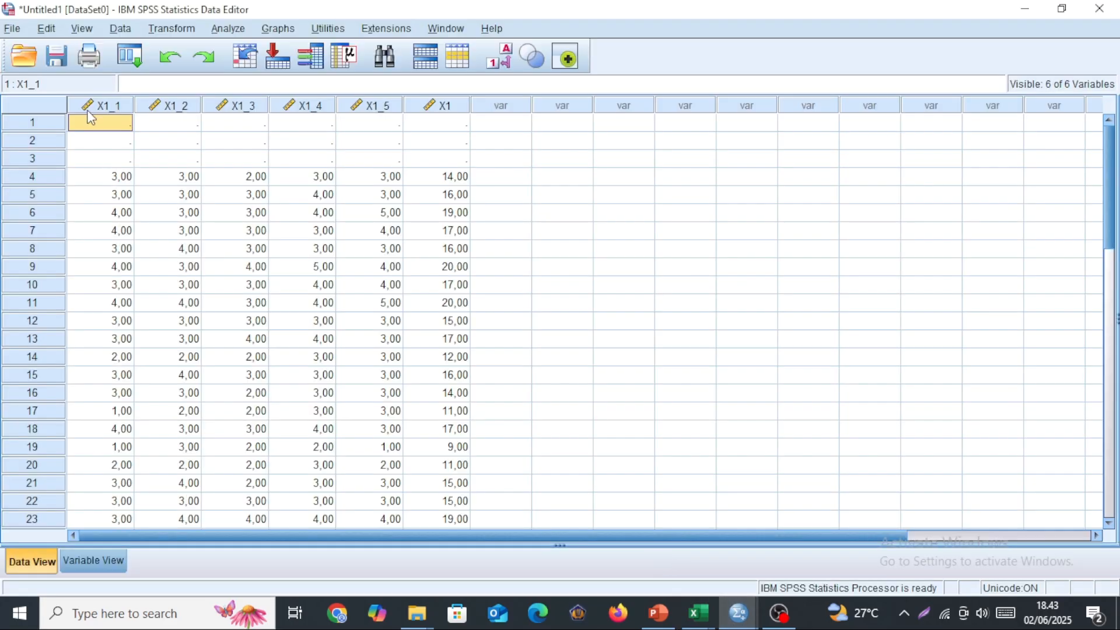
{"action": "key", "text": "ctrl+v"}
{"action": "scroll", "coordinate": [395, 288], "scroll_direction": "down", "scroll_amount": 7}
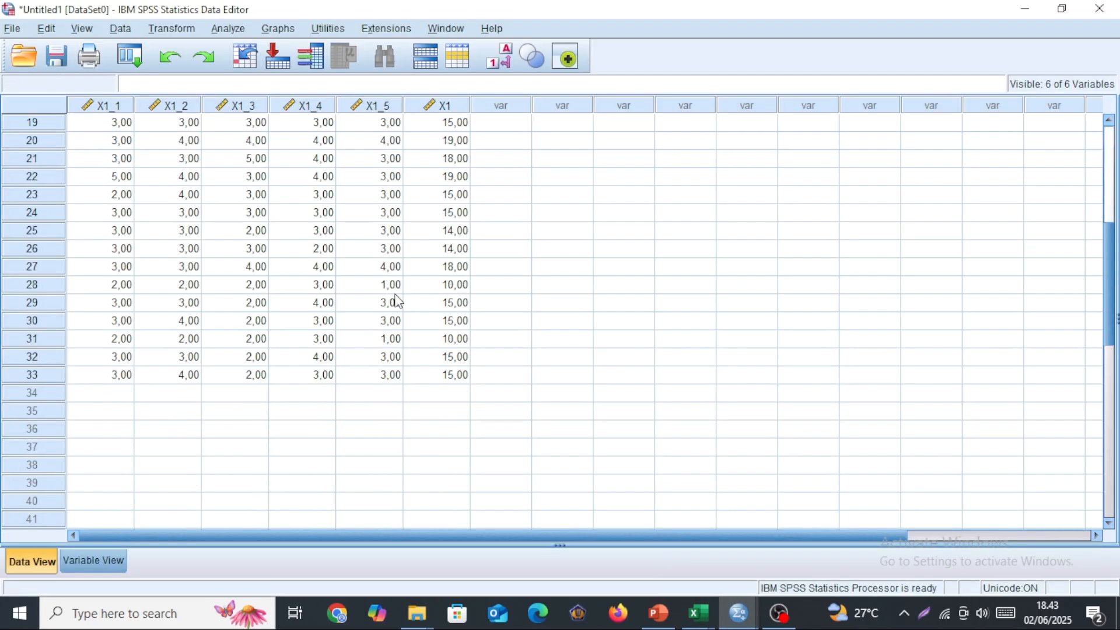
Rerun the two-tailed Pearson bivariate correlation on X1_1 through X1_5 and X1 with the newly pasted data.
{"action": "left_click", "coordinate": [228, 27]}
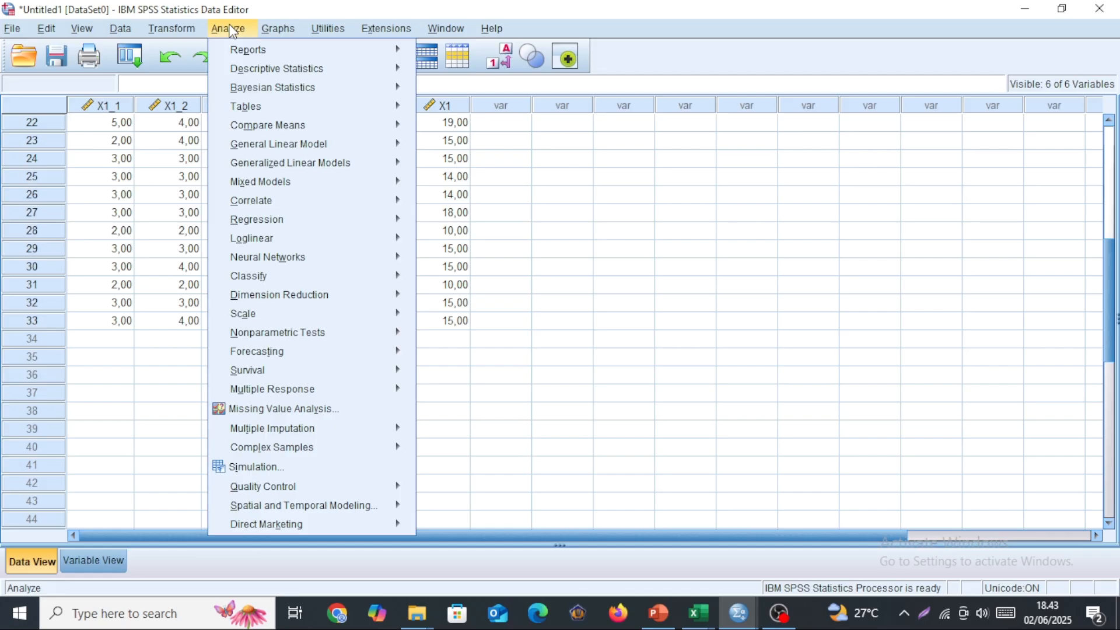
{"action": "mouse_move", "coordinate": [274, 226]}
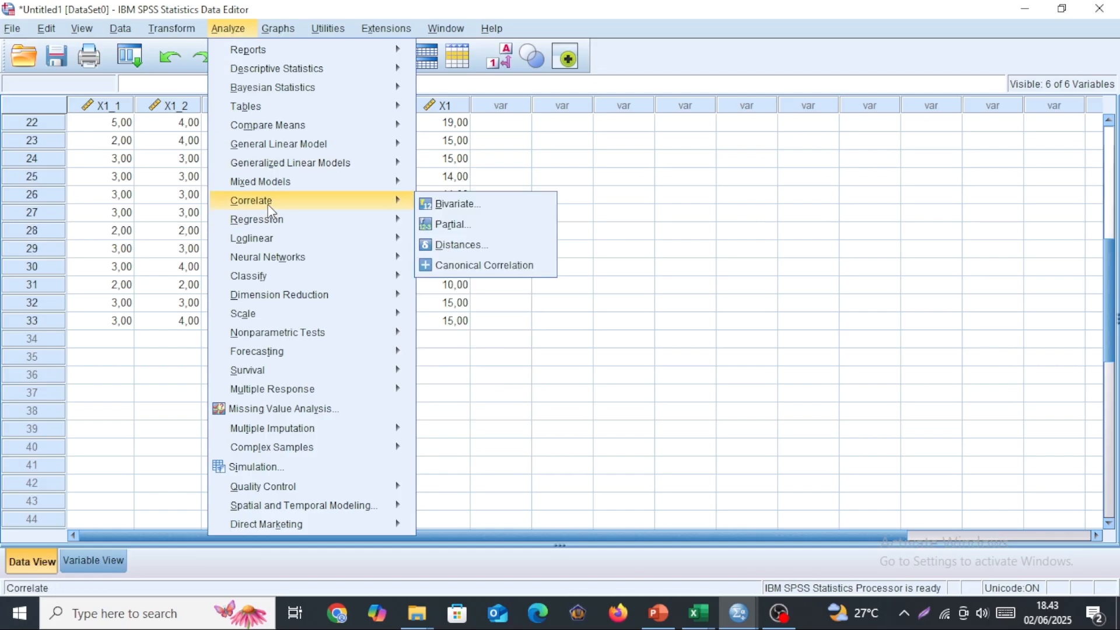
{"action": "left_click", "coordinate": [454, 206]}
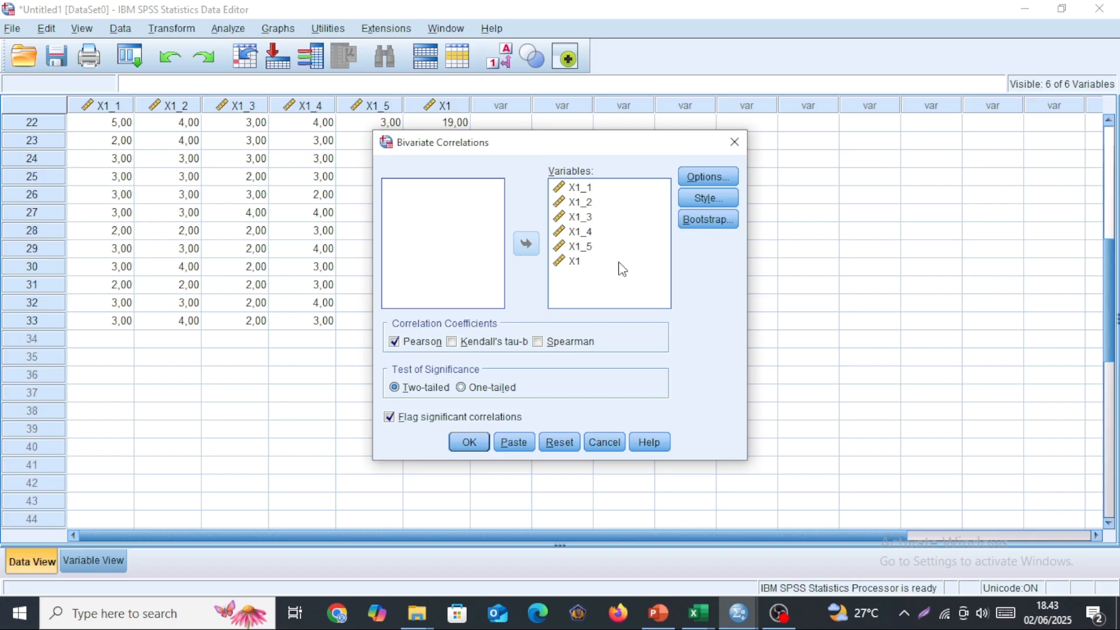
{"action": "left_click", "coordinate": [470, 443]}
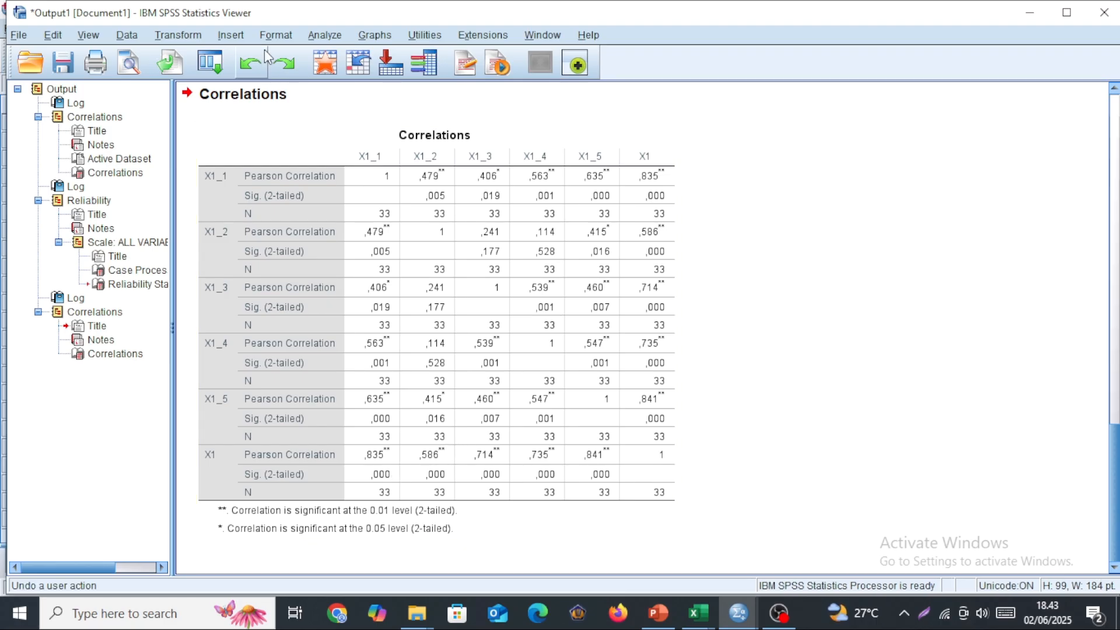
Rerun the Reliability Analysis with the Alpha model on X1_1 through X1_5 and select the new Reliability Statistics table.
{"action": "left_click", "coordinate": [324, 35]}
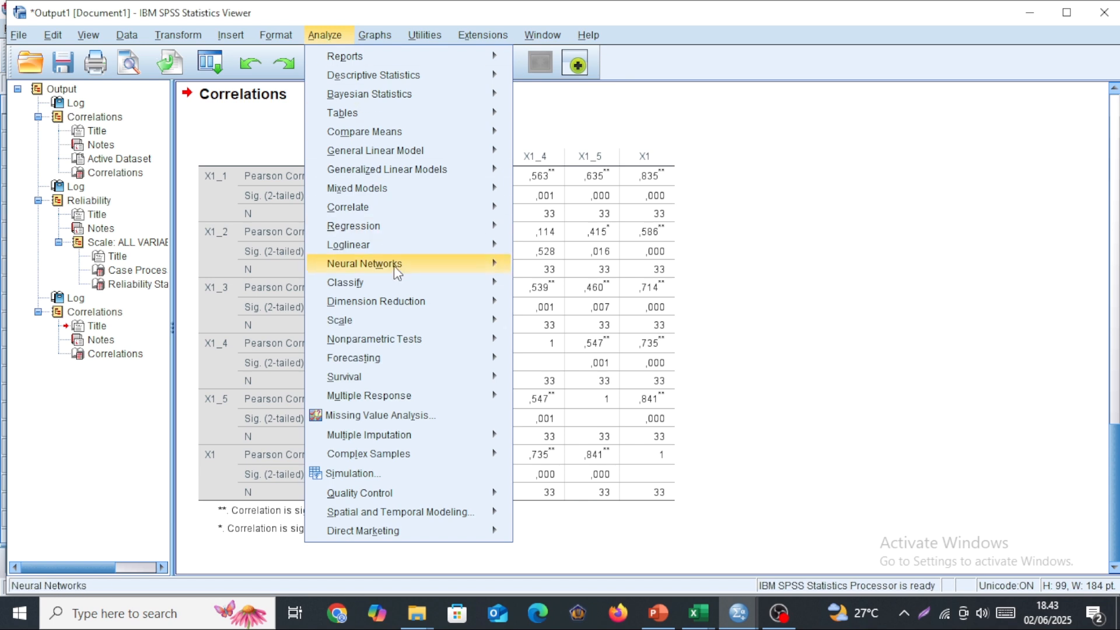
{"action": "mouse_move", "coordinate": [415, 327]}
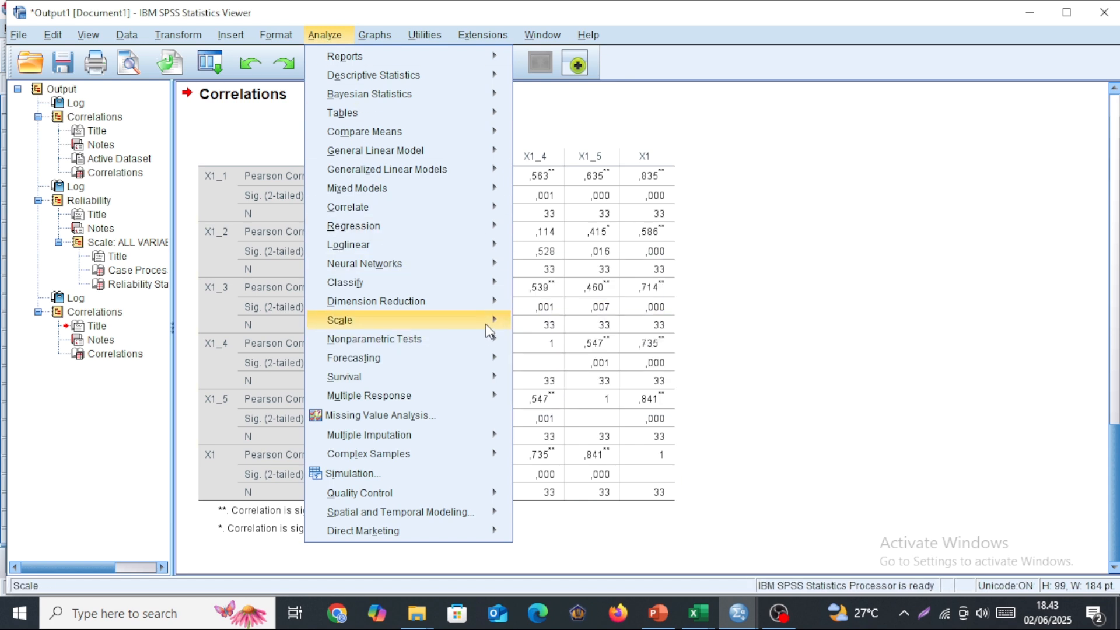
{"action": "left_click", "coordinate": [527, 323]}
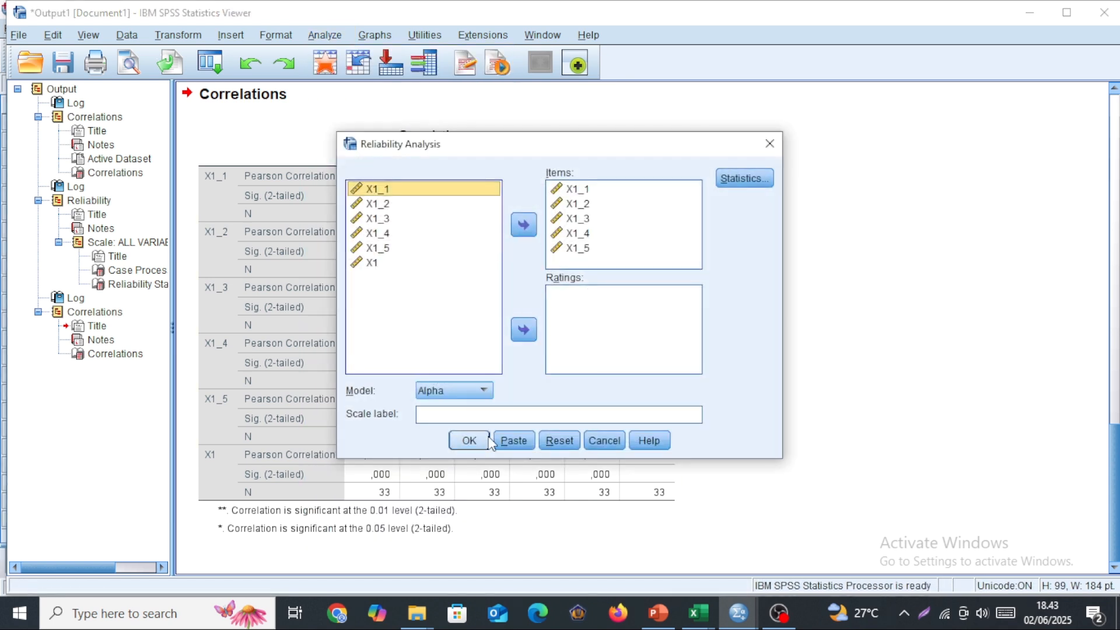
{"action": "left_click", "coordinate": [469, 441]}
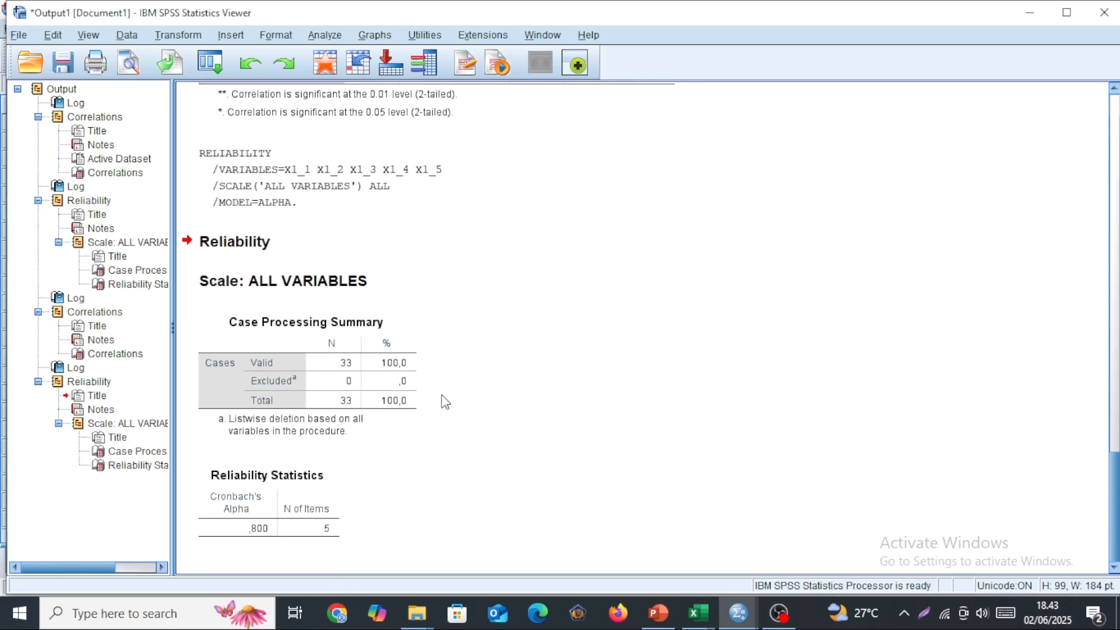
{"action": "left_click", "coordinate": [279, 535]}
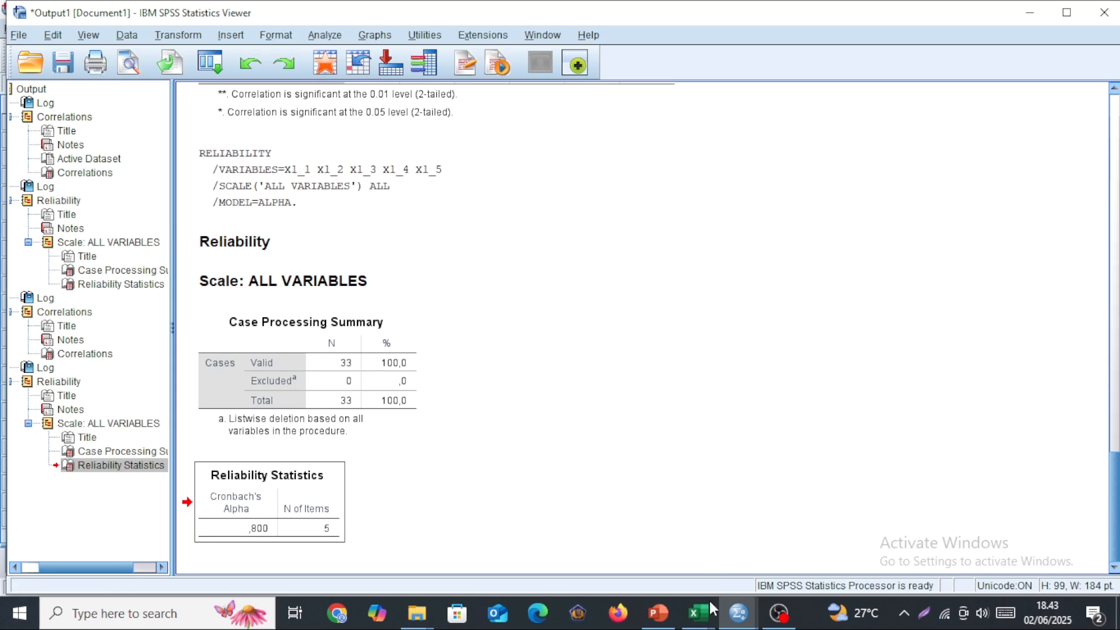
Switch to the Excel workbook data validitas reliabilitas video and copy the X2 item scores and totals in H2:M31.
{"action": "mouse_move", "coordinate": [700, 609]}
{"action": "left_click", "coordinate": [610, 543]}
{"action": "scroll", "coordinate": [458, 290], "scroll_direction": "up", "scroll_amount": 4}
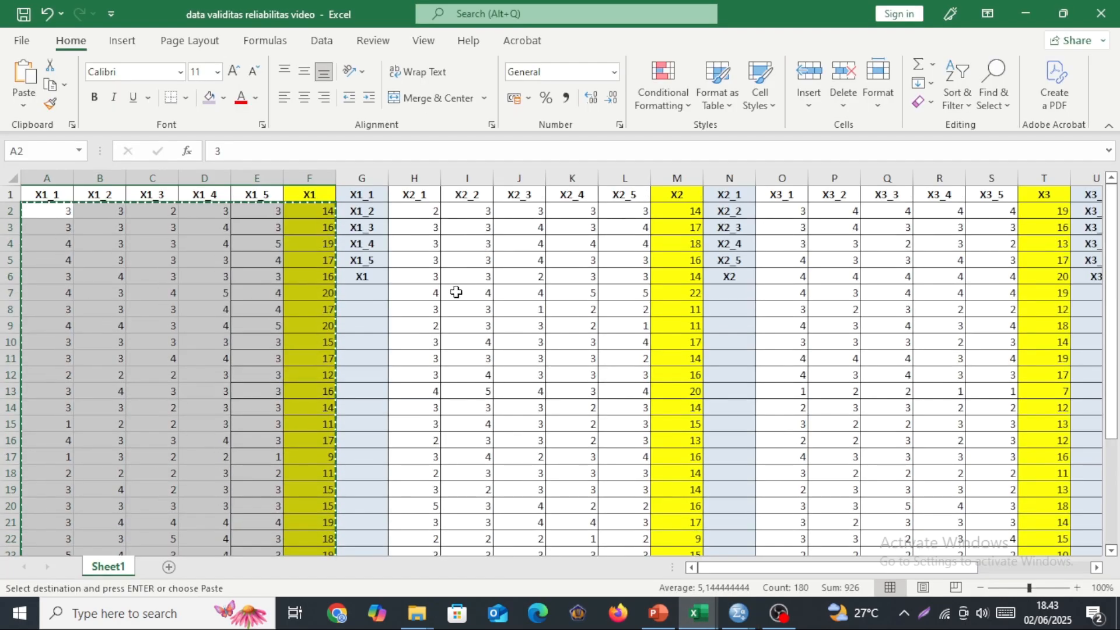
{"action": "left_click_drag", "start_coordinate": [420, 210], "coordinate": [669, 510]}
{"action": "key", "text": "ctrl+c"}
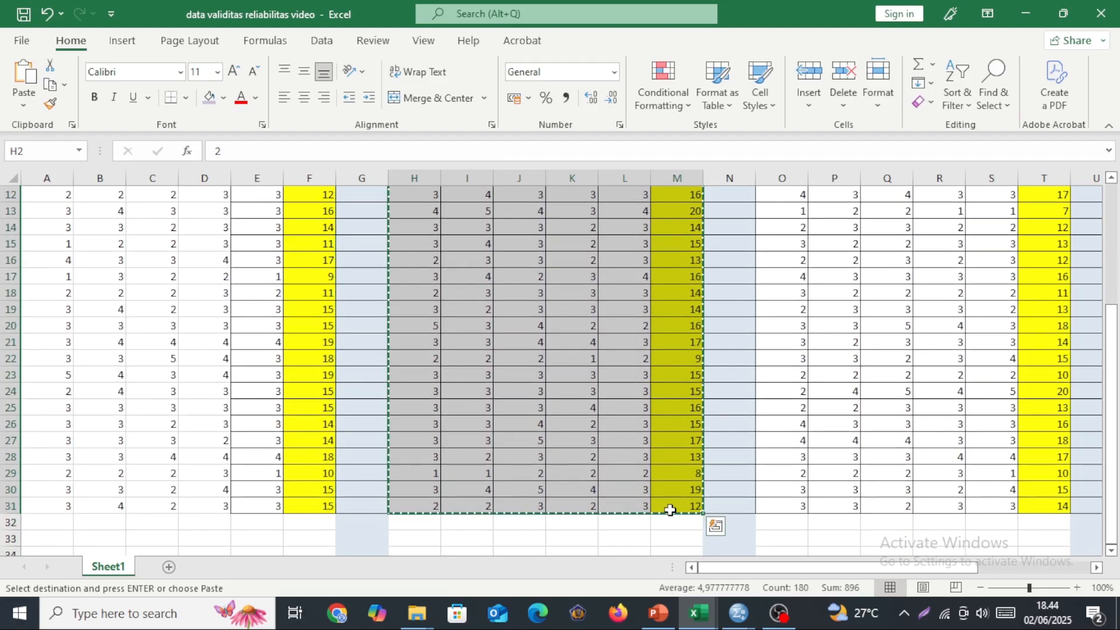
Switch to the SPSS Data Editor and paste the X2 scores starting at row 1 of the first empty column after X1.
{"action": "mouse_move", "coordinate": [739, 613]}
{"action": "left_click", "coordinate": [649, 545]}
{"action": "scroll", "coordinate": [378, 284], "scroll_direction": "up", "scroll_amount": 7}
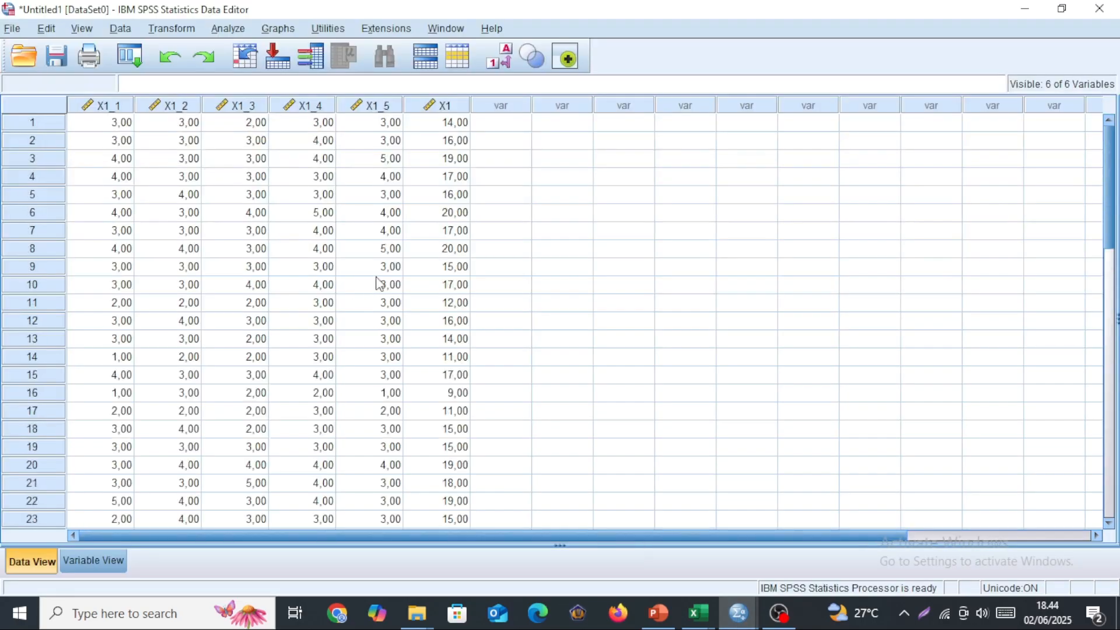
{"action": "left_click", "coordinate": [503, 123]}
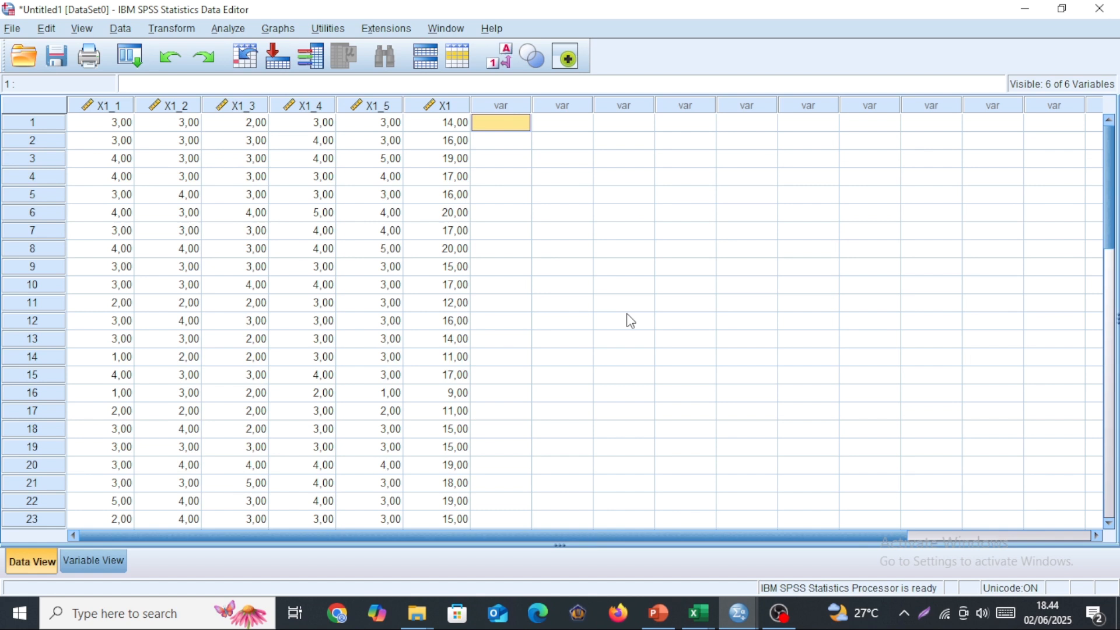
{"action": "key", "text": "ctrl+v"}
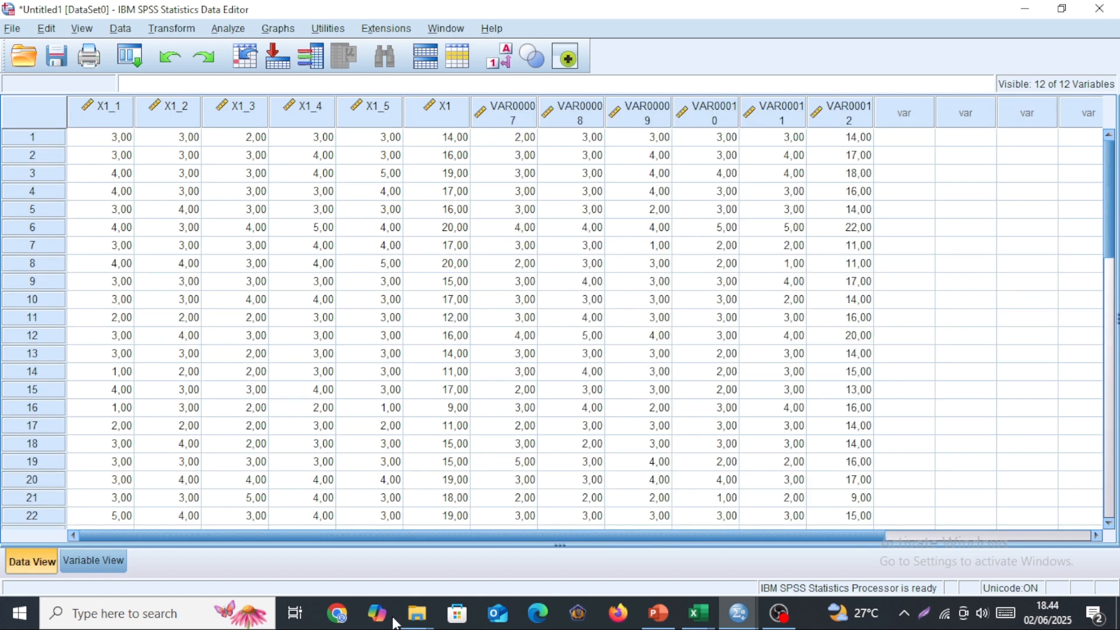
Return to the Excel workbook data validitas reliabilitas video and copy the X2 variable names in N1:N6.
{"action": "mouse_move", "coordinate": [698, 614]}
{"action": "left_click", "coordinate": [784, 542]}
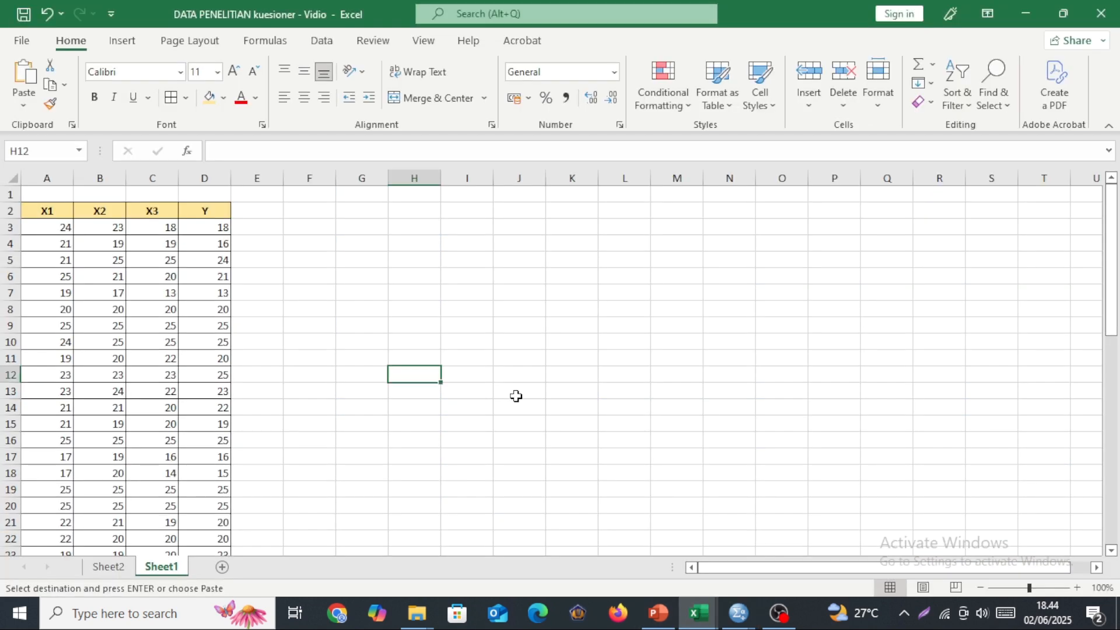
{"action": "left_click", "coordinate": [610, 538]}
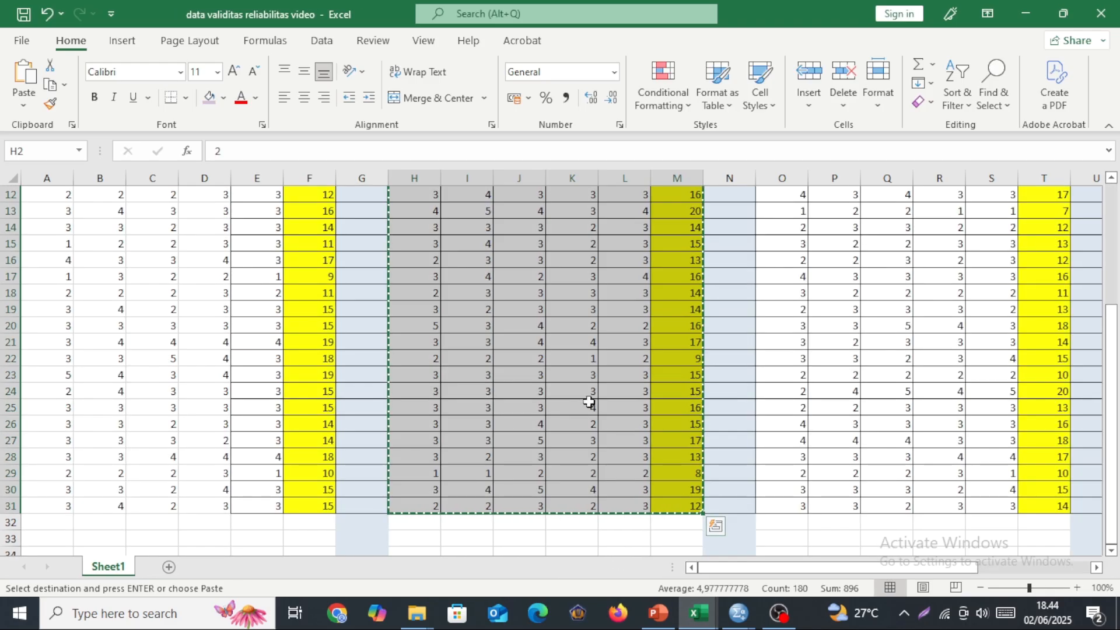
{"action": "left_click_drag", "start_coordinate": [729, 194], "coordinate": [729, 278]}
{"action": "key", "text": "ctrl+c"}
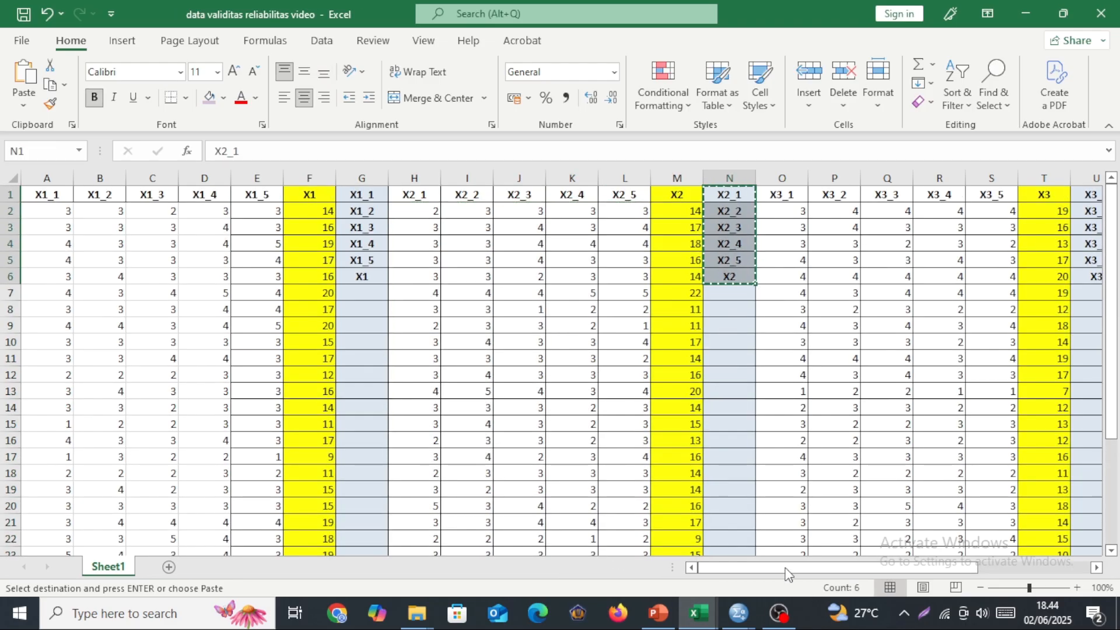
Switch to the SPSS Data Editor and paste the copied names X2_1 through X2_5 and X2 as the names of variables 7 to 12.
{"action": "mouse_move", "coordinate": [738, 614]}
{"action": "left_click", "coordinate": [628, 552]}
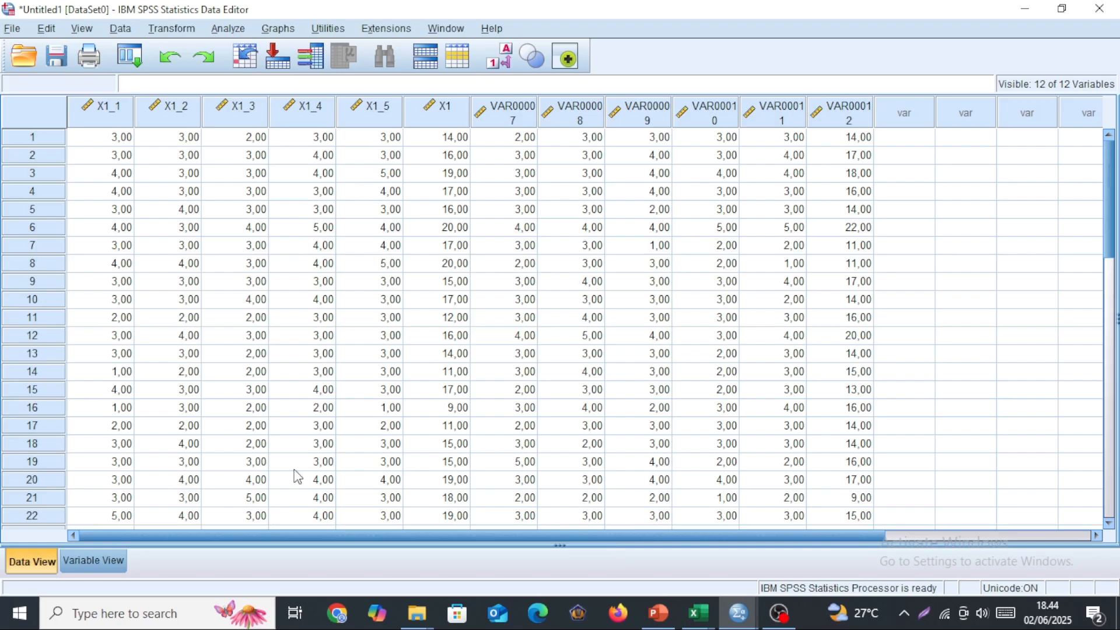
{"action": "left_click", "coordinate": [98, 563]}
{"action": "left_click", "coordinate": [87, 210]}
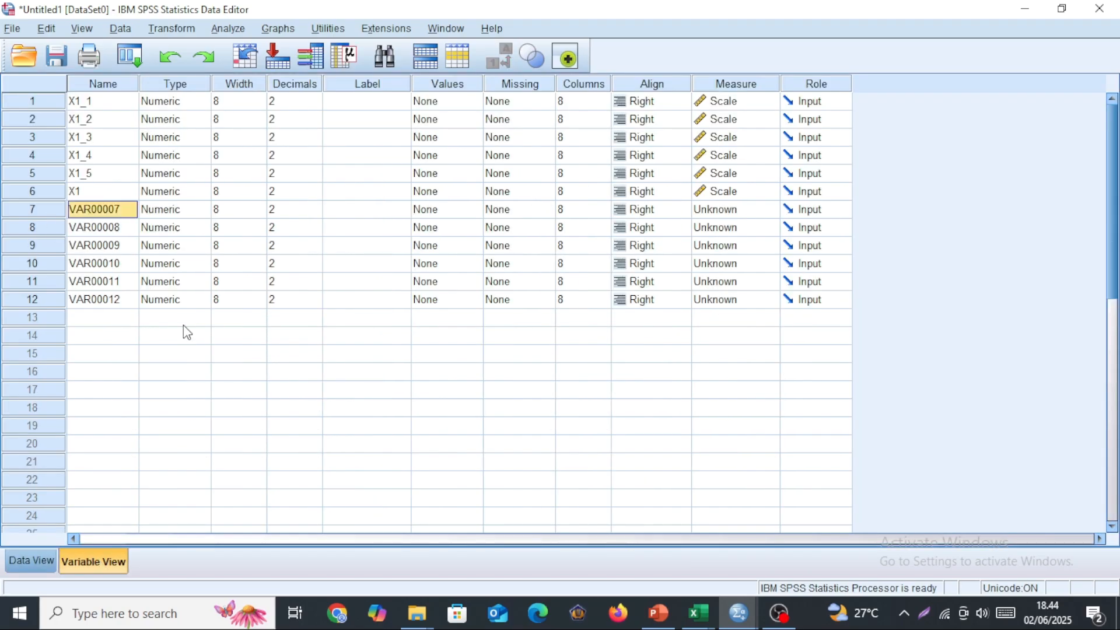
{"action": "key", "text": "ctrl+v"}
Set the measurement level of X2_1 through X2_5 and X2 to Scale.
{"action": "left_click", "coordinate": [713, 211]}
{"action": "left_click", "coordinate": [714, 226]}
{"action": "left_click", "coordinate": [714, 227]}
{"action": "left_click", "coordinate": [715, 246]}
{"action": "left_click", "coordinate": [714, 246]}
{"action": "left_click", "coordinate": [716, 264]}
{"action": "left_click", "coordinate": [718, 281]}
{"action": "left_click", "coordinate": [717, 281]}
{"action": "left_click", "coordinate": [718, 299]}
{"action": "left_click", "coordinate": [718, 300]}
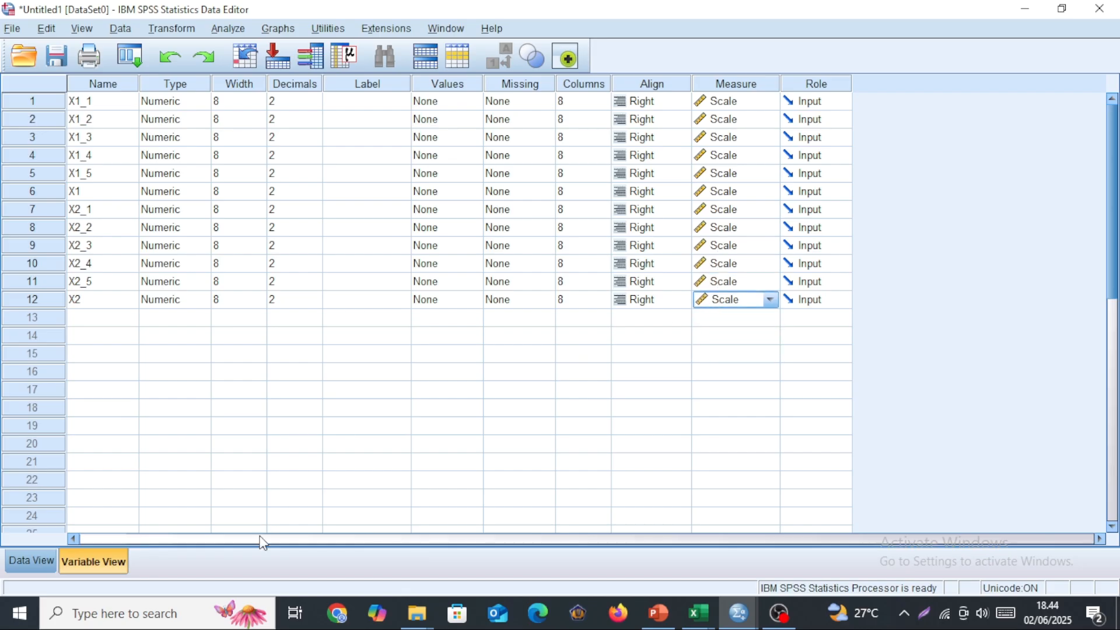
Reset the Bivariate Correlations setup and run a two-tailed Pearson correlation on X2_1 through X2_5 and X2.
{"action": "left_click", "coordinate": [228, 29]}
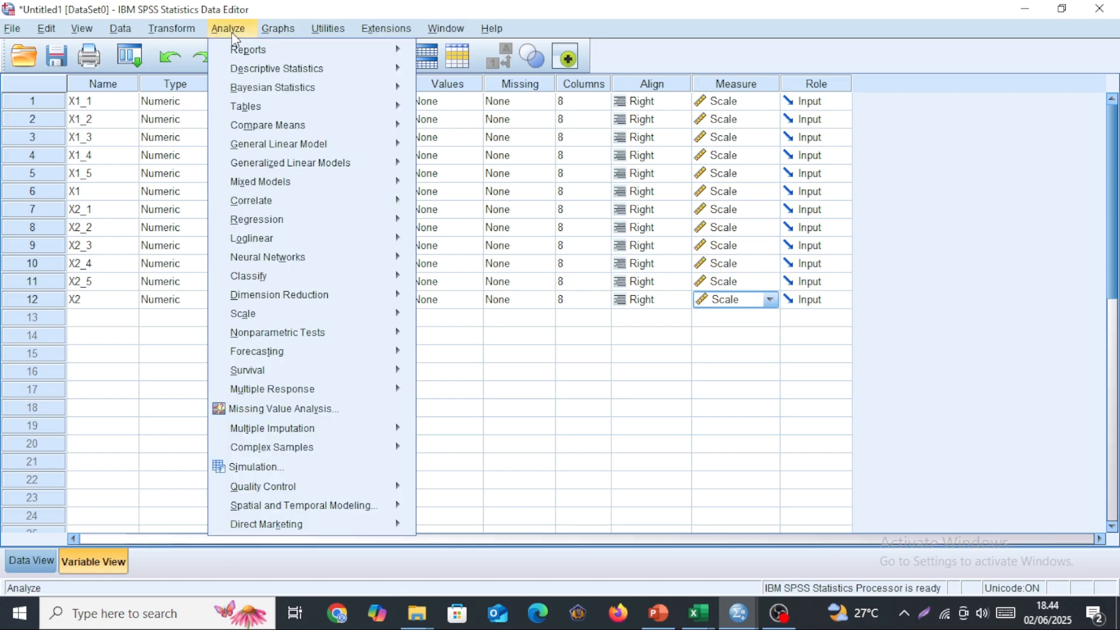
{"action": "mouse_move", "coordinate": [267, 195]}
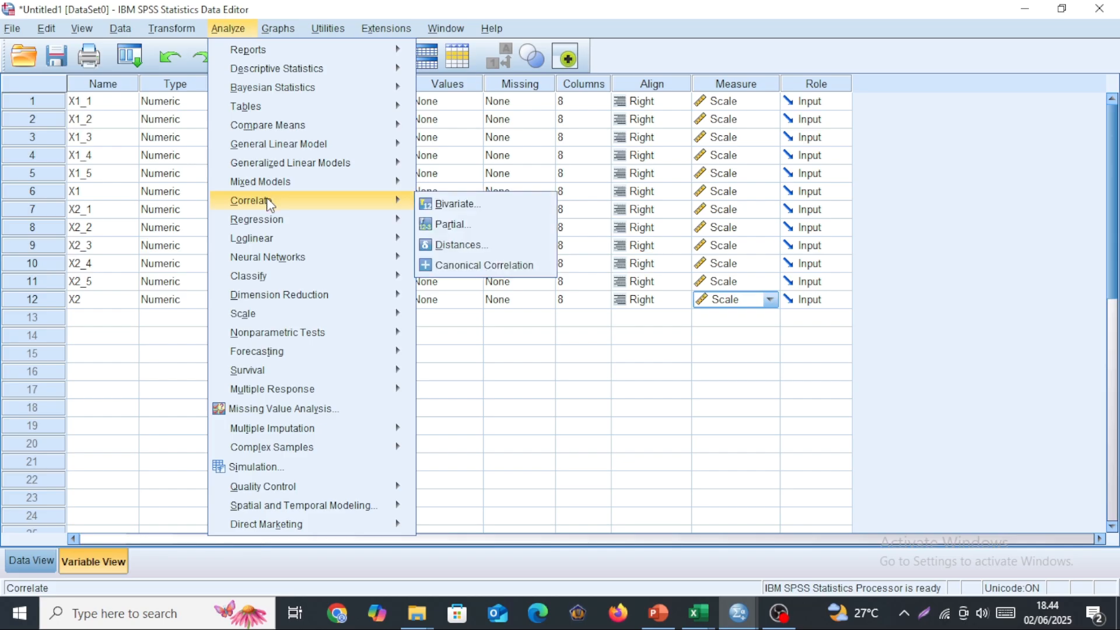
{"action": "left_click", "coordinate": [455, 205]}
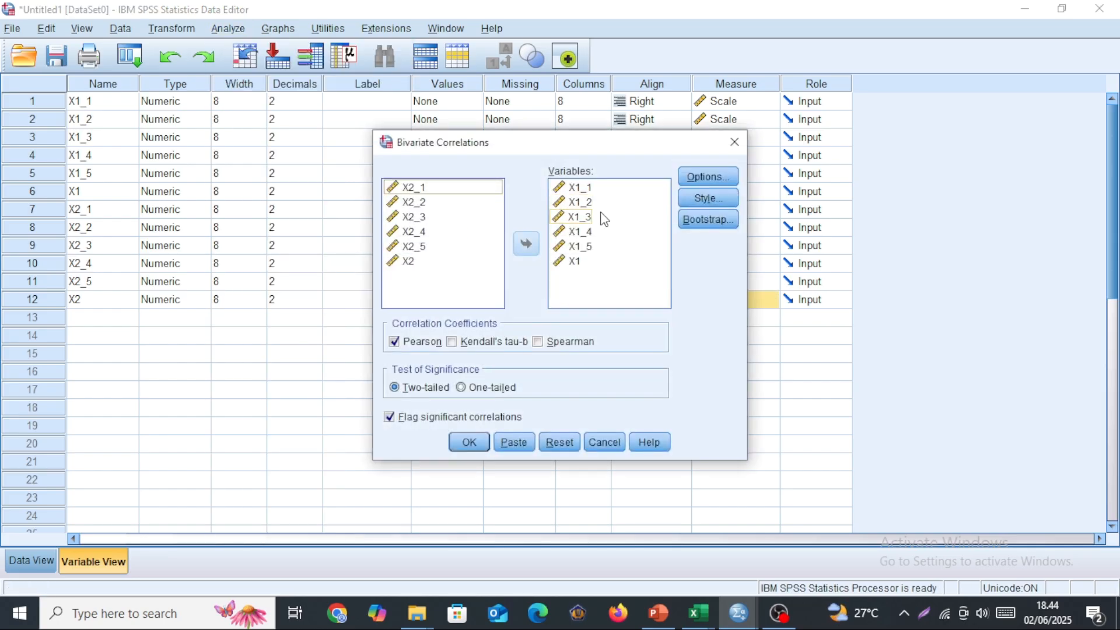
{"action": "left_click", "coordinate": [558, 443]}
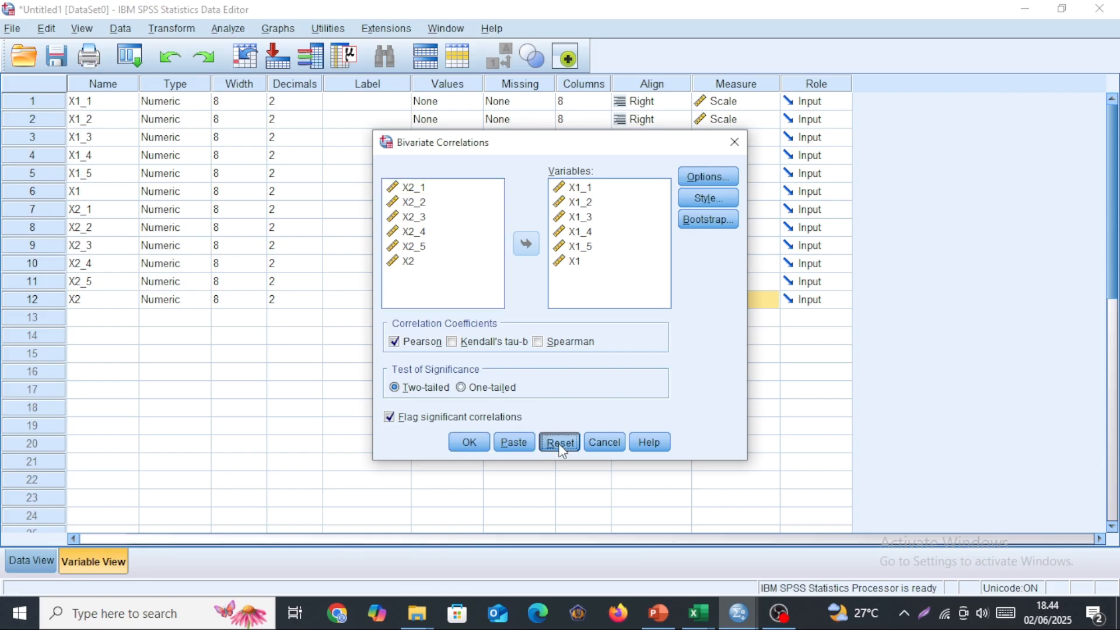
{"action": "left_click_drag", "start_coordinate": [422, 233], "coordinate": [510, 339]}
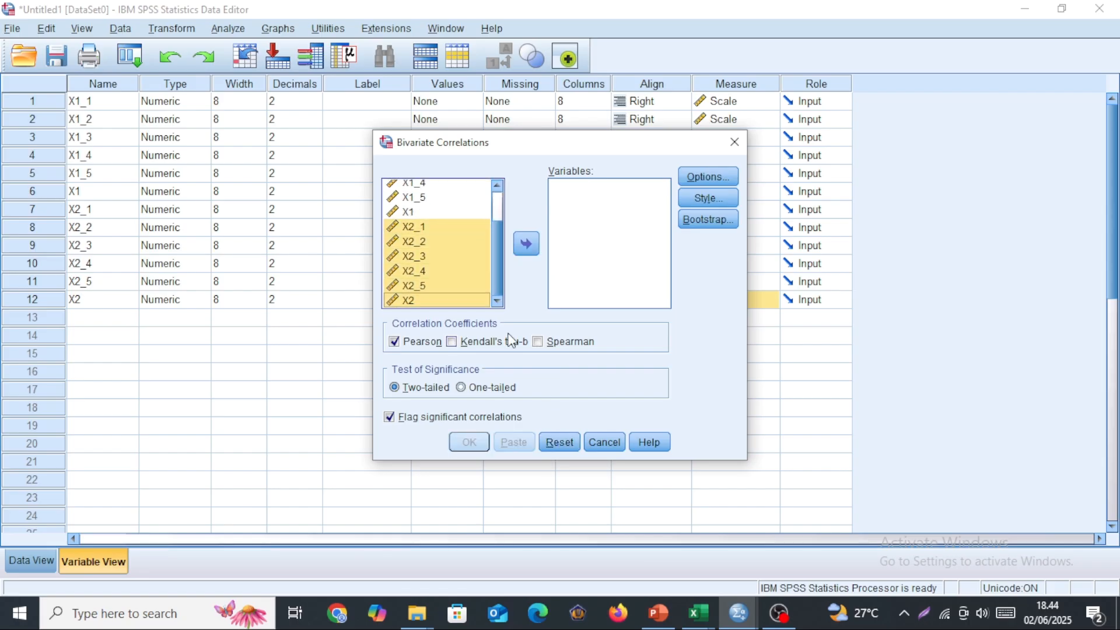
{"action": "left_click", "coordinate": [527, 245]}
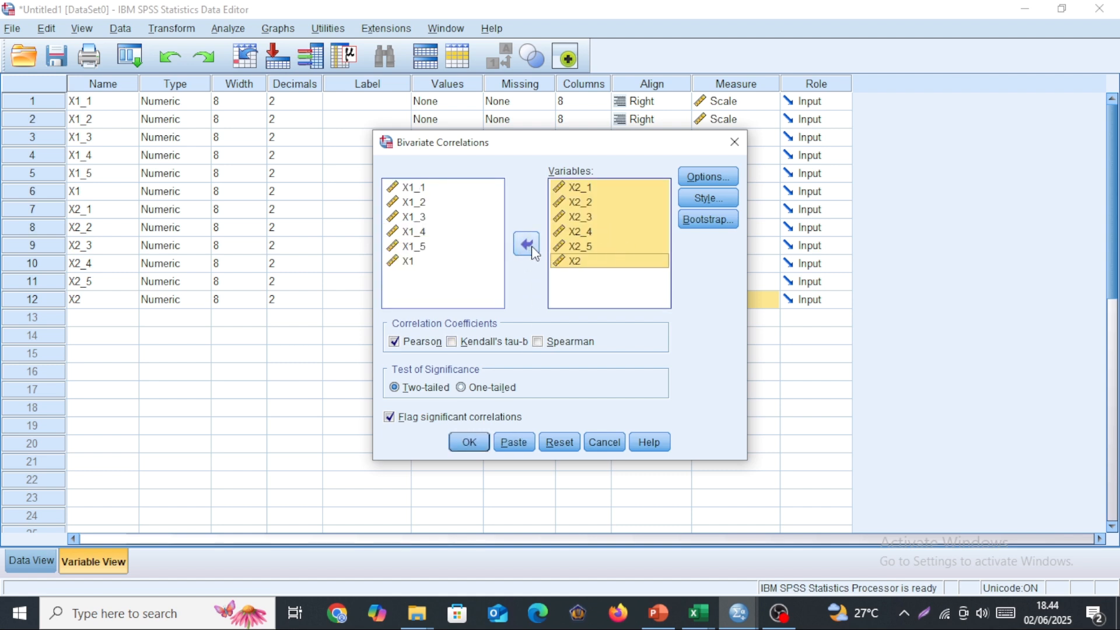
{"action": "left_click", "coordinate": [469, 441]}
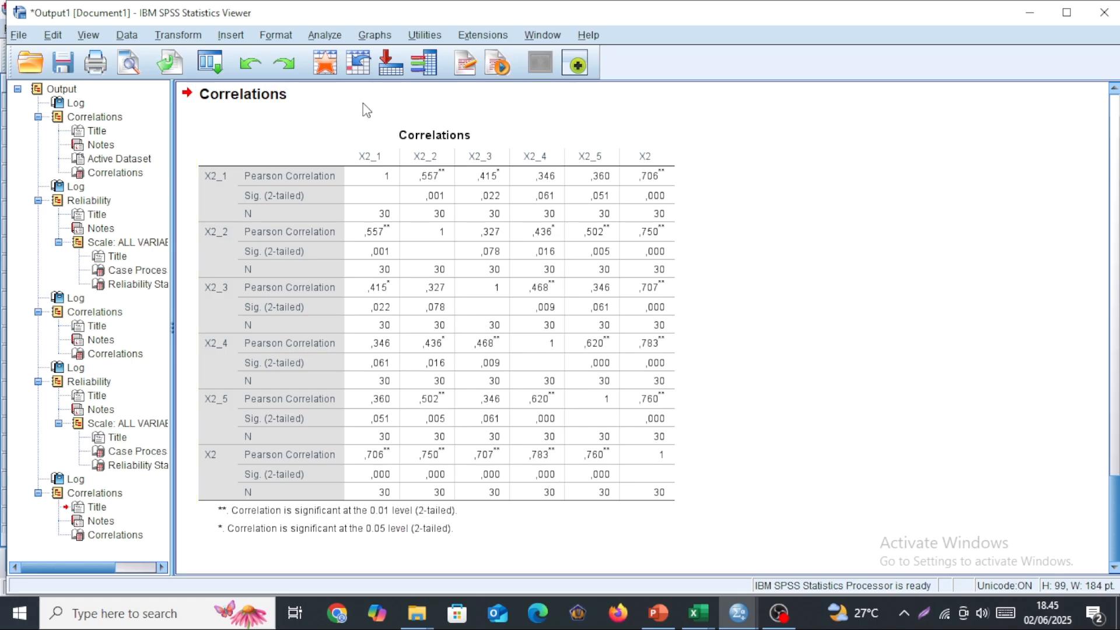
Reset the Reliability Analysis setup, run it with the Alpha model on X2_1 through X2_5, and select the Reliability Statistics table.
{"action": "left_click", "coordinate": [328, 35]}
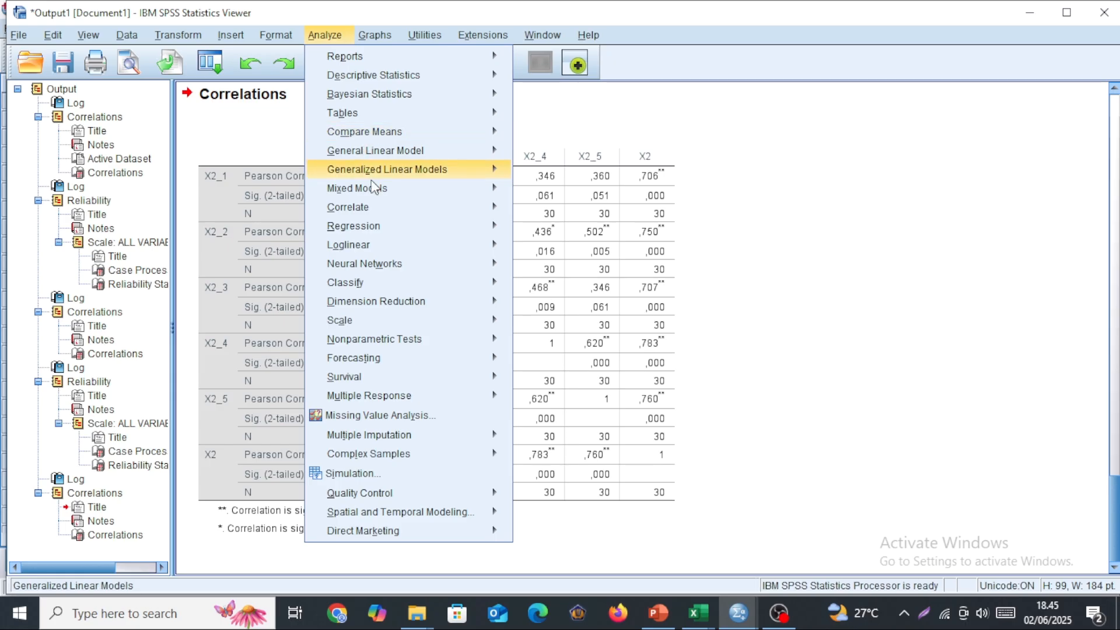
{"action": "mouse_move", "coordinate": [366, 327]}
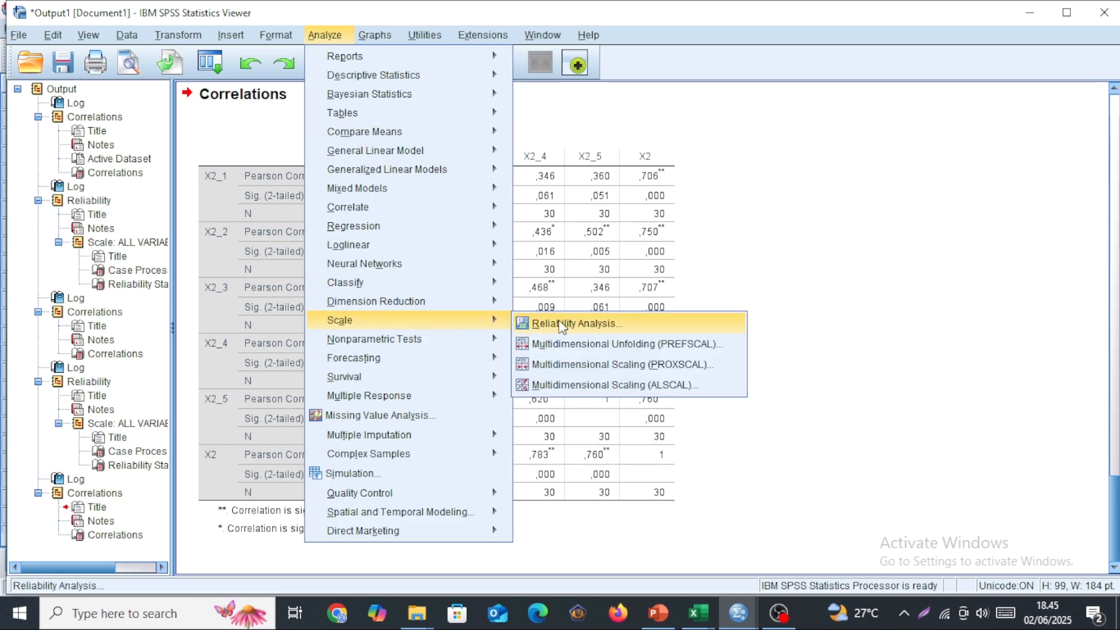
{"action": "left_click", "coordinate": [576, 325]}
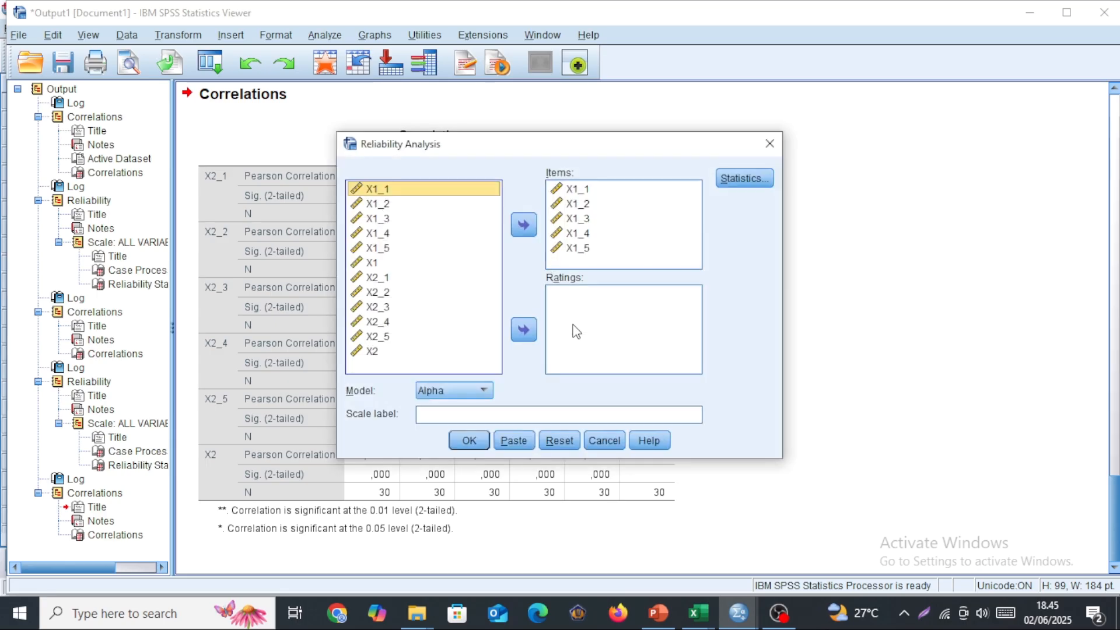
{"action": "left_click", "coordinate": [559, 441]}
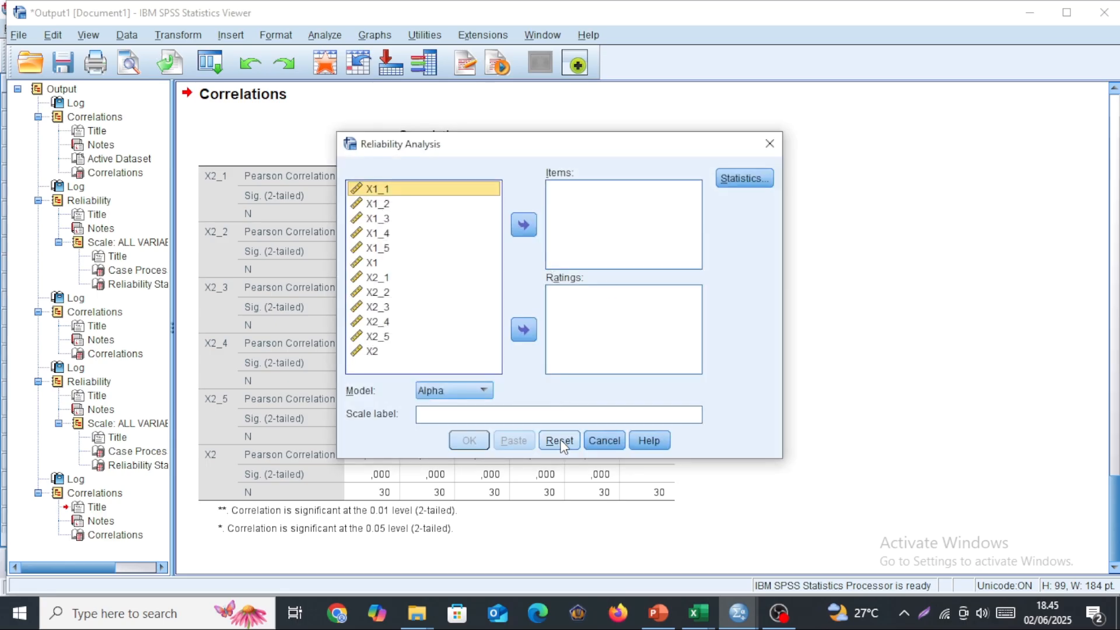
{"action": "left_click", "coordinate": [394, 282]}
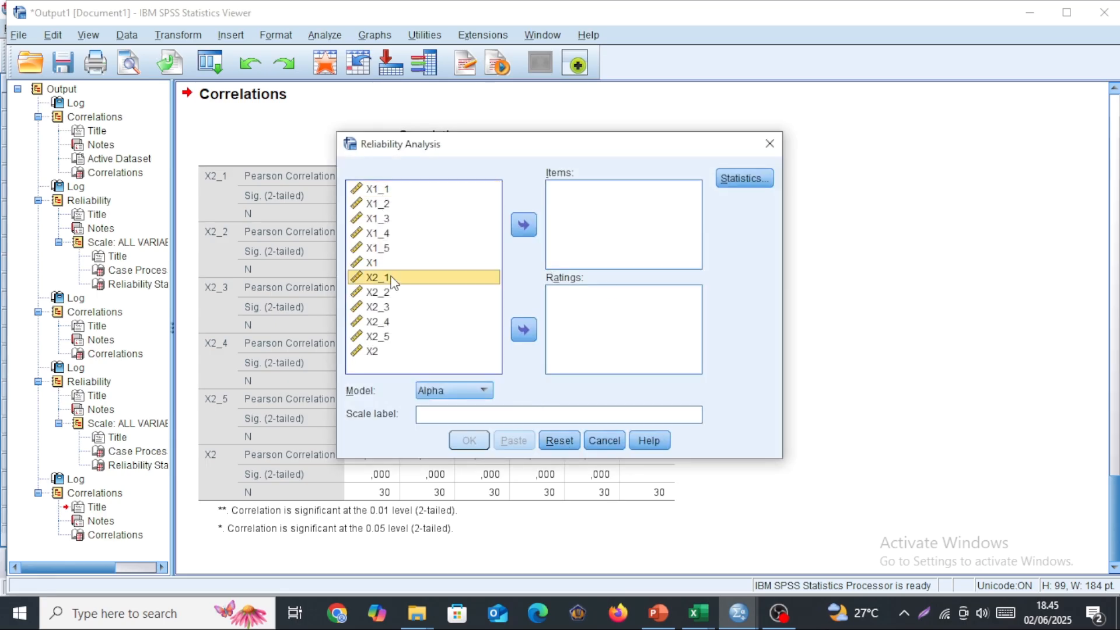
{"action": "key", "text": "shift+Down"}
{"action": "key", "text": "shift+Down"}
{"action": "key", "text": "shift+Down"}
{"action": "key", "text": "shift+Down"}
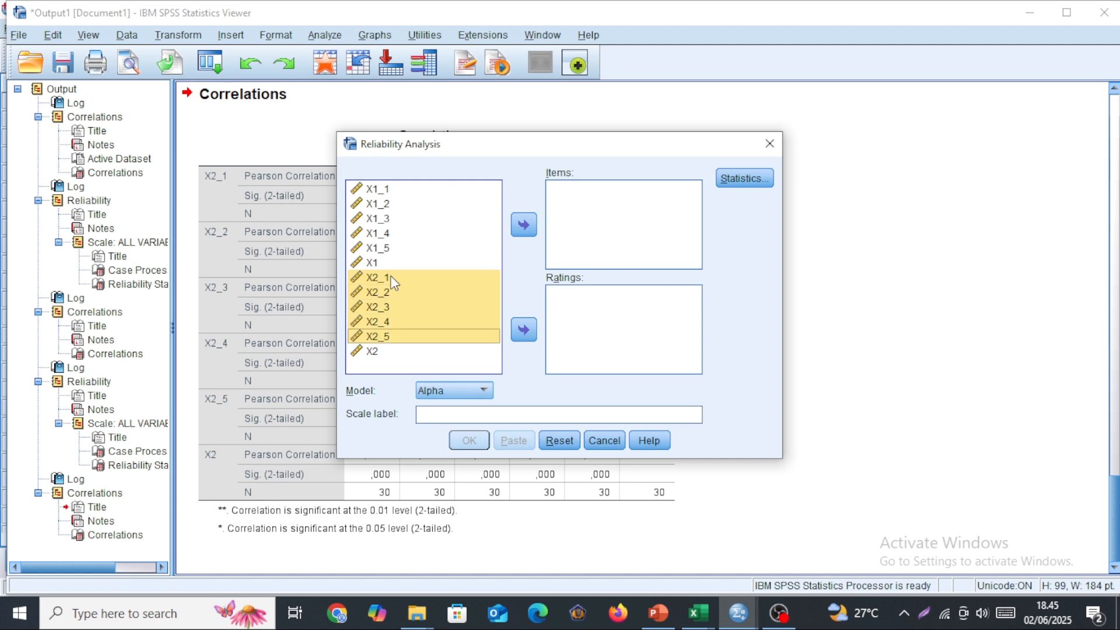
{"action": "left_click", "coordinate": [524, 226]}
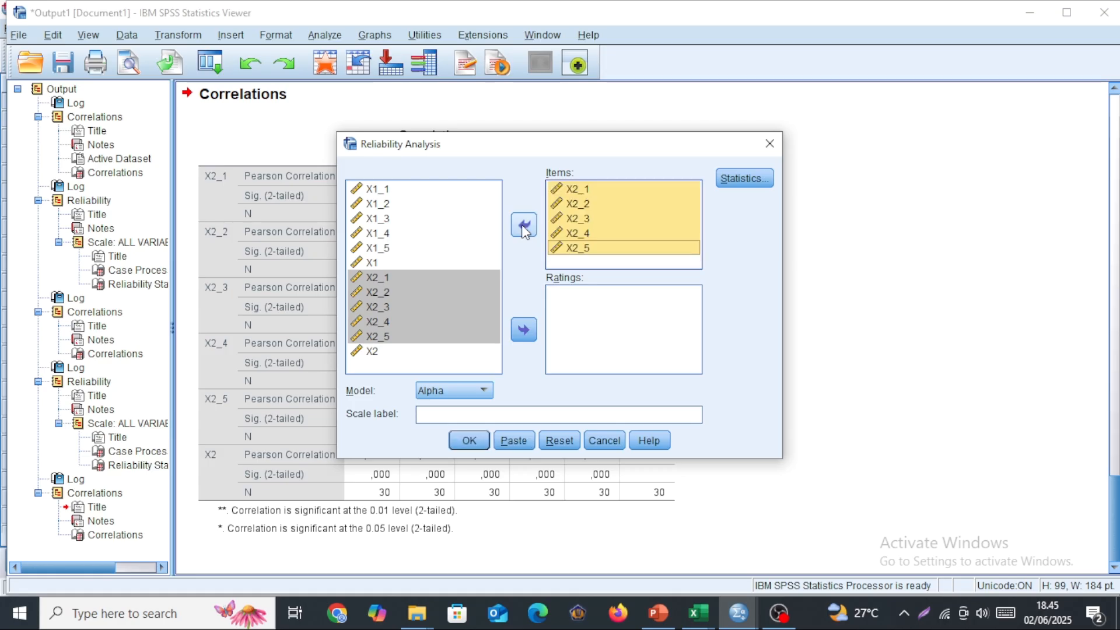
{"action": "left_click", "coordinate": [468, 443]}
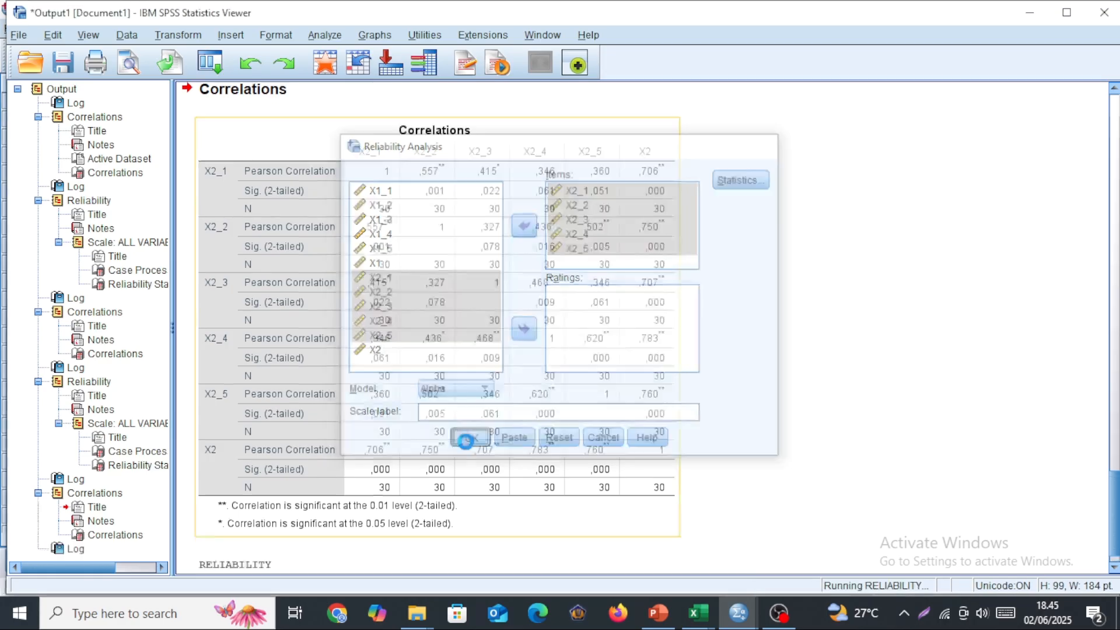
{"action": "left_click", "coordinate": [320, 505]}
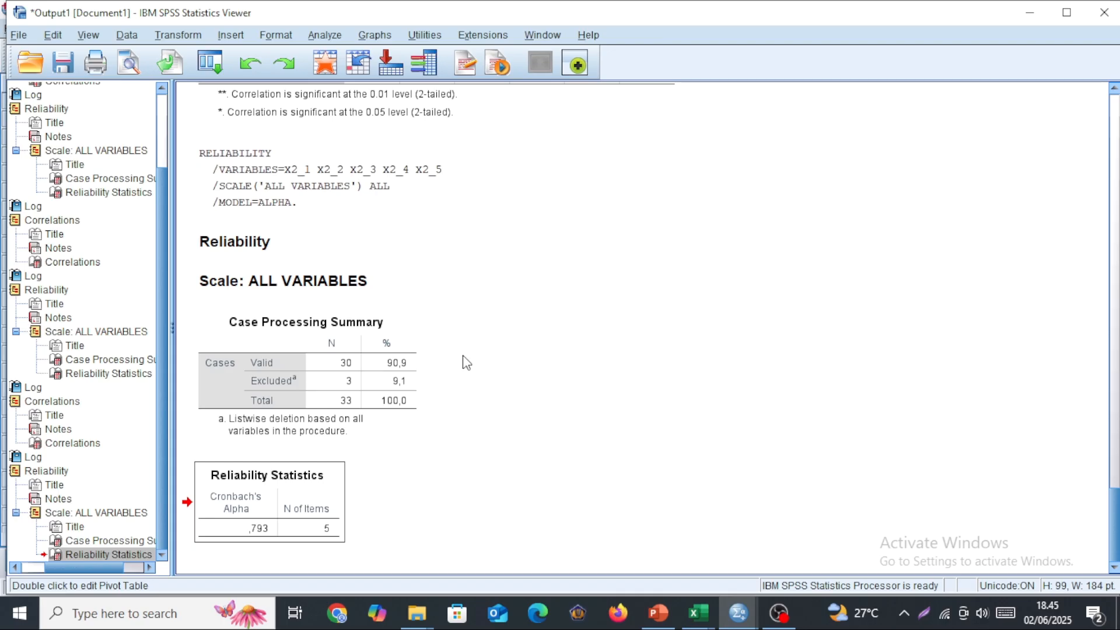
Review the Pearson correlation table for X2_1 through X2_5 and X2, and return to the Data Editor.
{"action": "scroll", "coordinate": [475, 351], "scroll_direction": "up", "scroll_amount": 10}
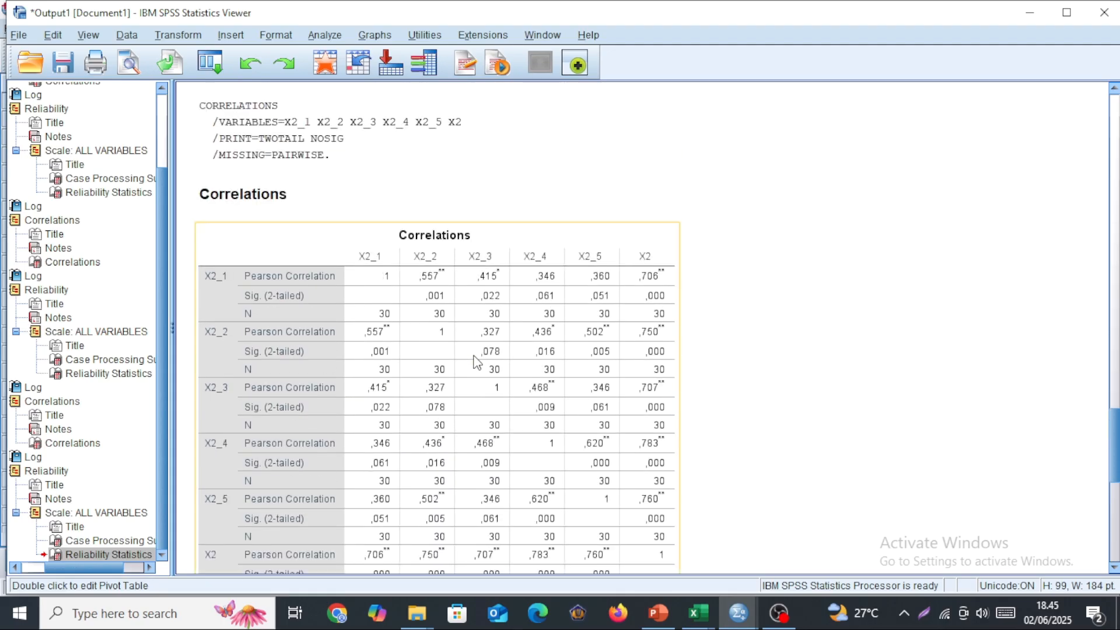
{"action": "scroll", "coordinate": [478, 361], "scroll_direction": "up", "scroll_amount": 3}
{"action": "scroll", "coordinate": [477, 362], "scroll_direction": "down", "scroll_amount": 6}
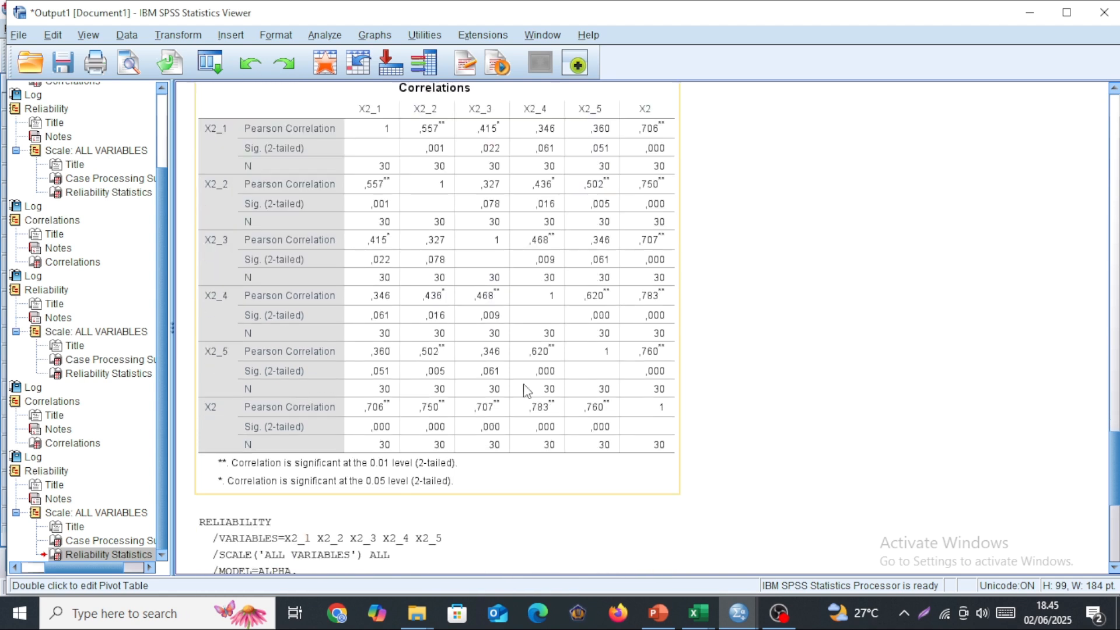
{"action": "left_click", "coordinate": [738, 617]}
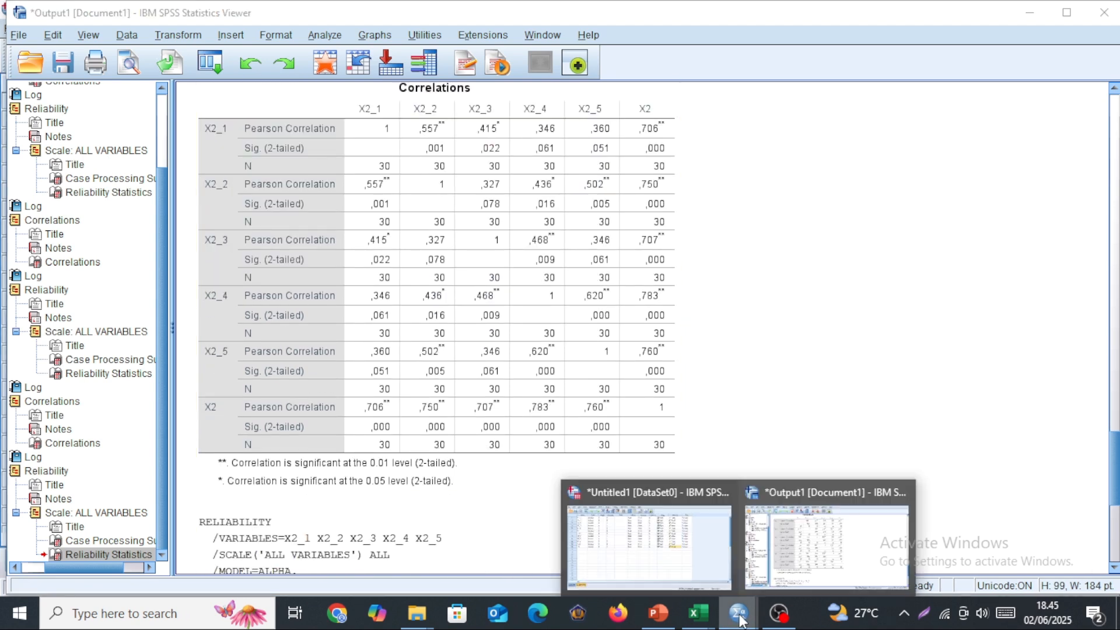
{"action": "left_click", "coordinate": [687, 573]}
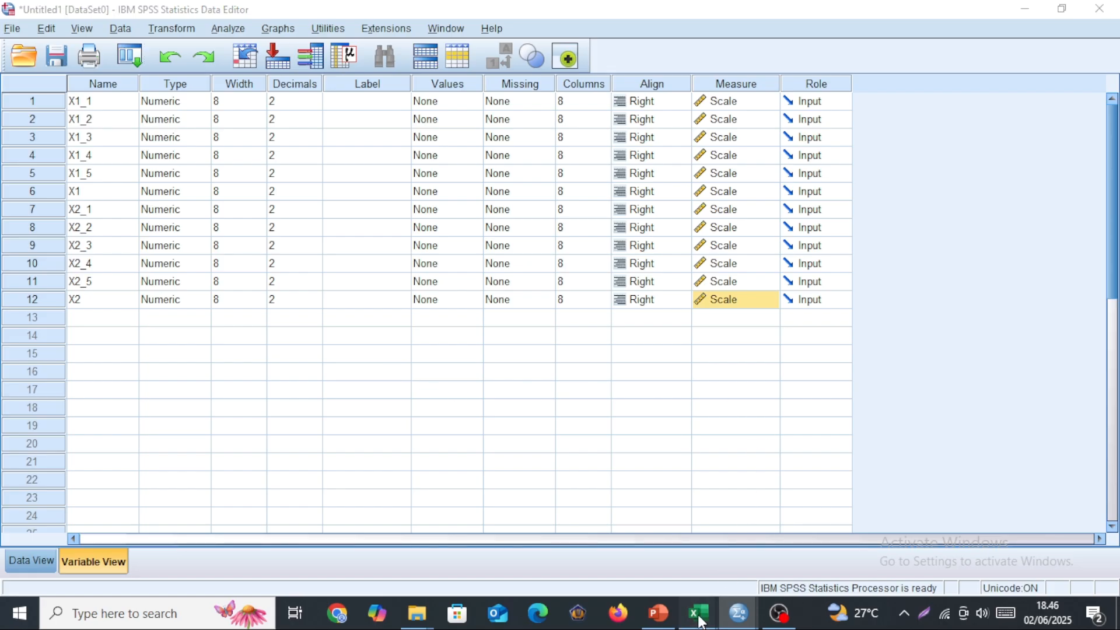
Switch to the Excel workbook and examine the X1, X2, X3 and Y totals on Sheet1 and the item scores on Sheet2.
{"action": "mouse_move", "coordinate": [699, 612]}
{"action": "left_click", "coordinate": [746, 536]}
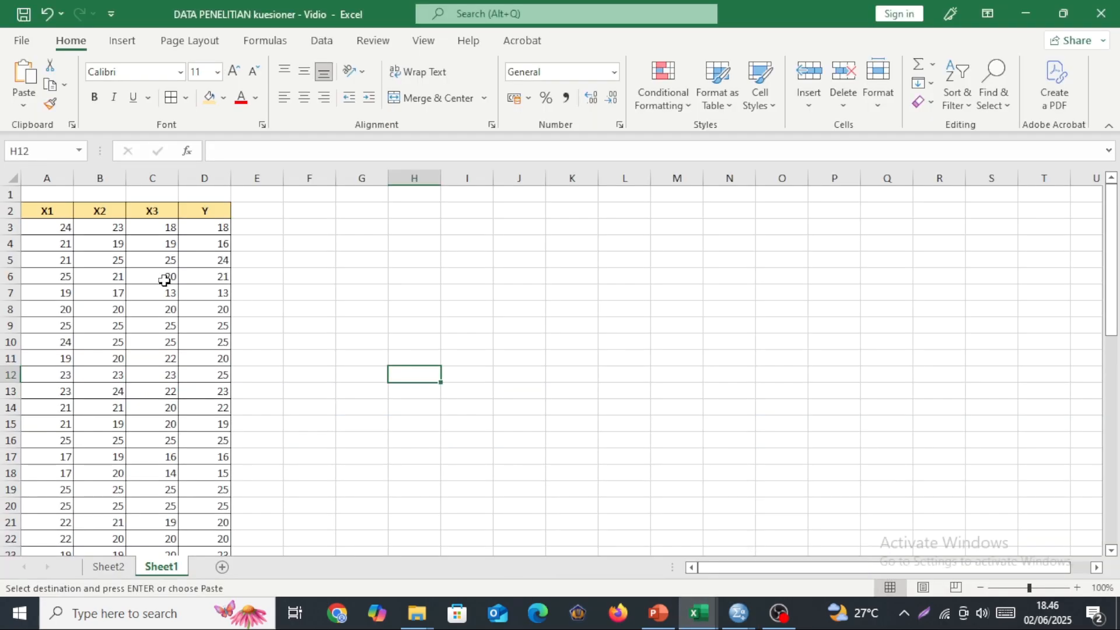
{"action": "scroll", "coordinate": [153, 292], "scroll_direction": "down", "scroll_amount": 2}
{"action": "scroll", "coordinate": [153, 292], "scroll_direction": "down", "scroll_amount": 10}
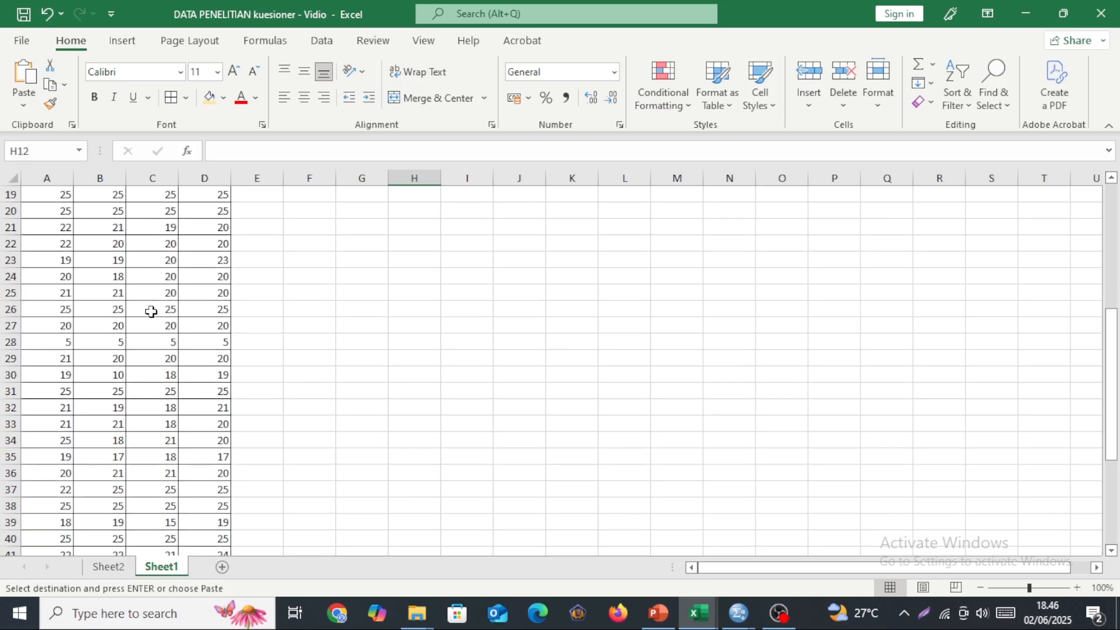
{"action": "scroll", "coordinate": [154, 331], "scroll_direction": "down", "scroll_amount": 1}
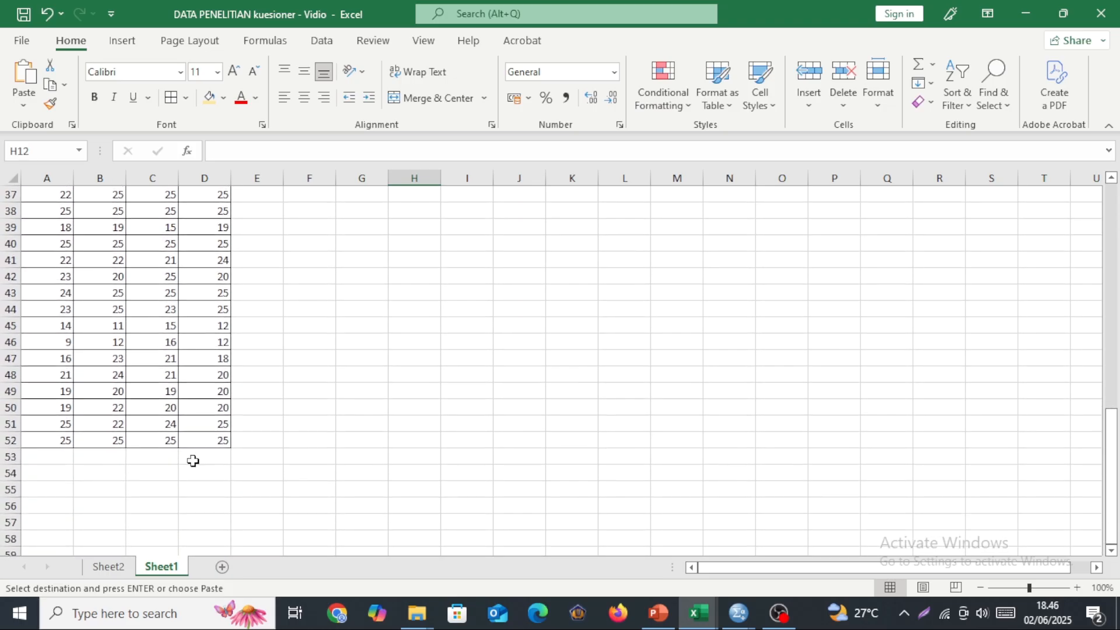
{"action": "left_click", "coordinate": [118, 567]}
{"action": "scroll", "coordinate": [326, 369], "scroll_direction": "up", "scroll_amount": 9}
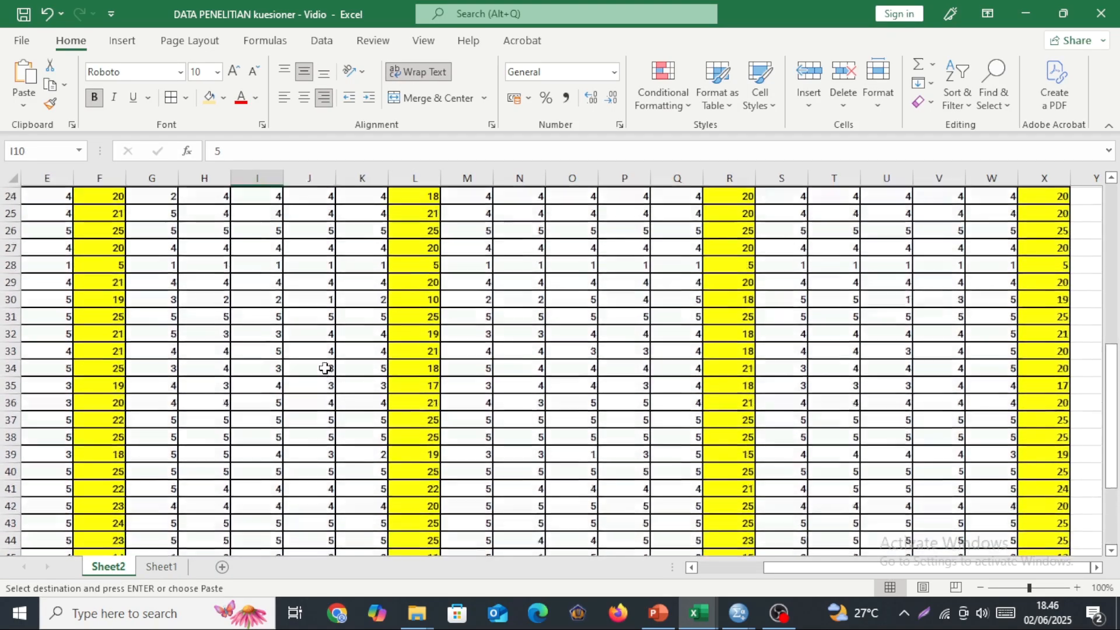
{"action": "scroll", "coordinate": [326, 369], "scroll_direction": "up", "scroll_amount": 3}
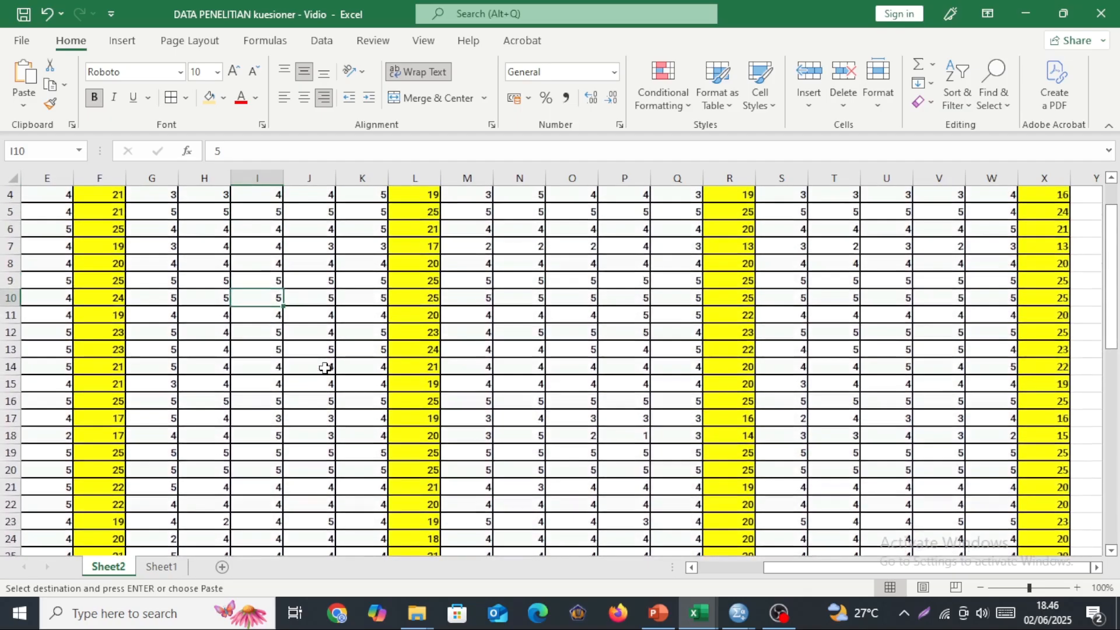
{"action": "scroll", "coordinate": [326, 369], "scroll_direction": "down", "scroll_amount": 1}
{"action": "left_click_drag", "start_coordinate": [1115, 286], "coordinate": [1113, 267]}
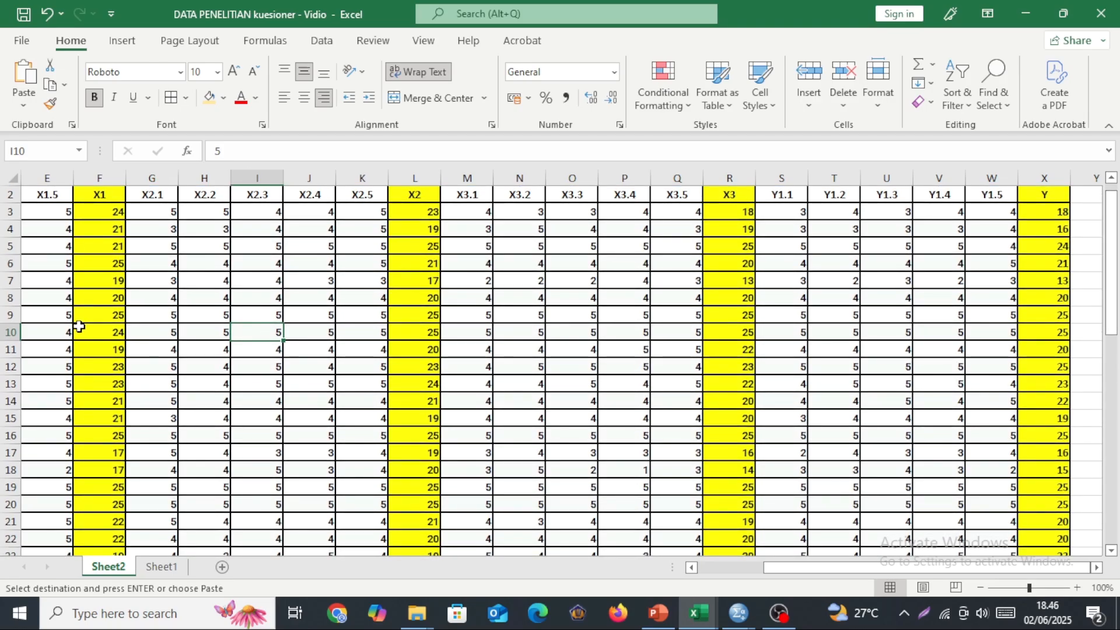
{"action": "left_click_drag", "start_coordinate": [808, 570], "coordinate": [726, 570]}
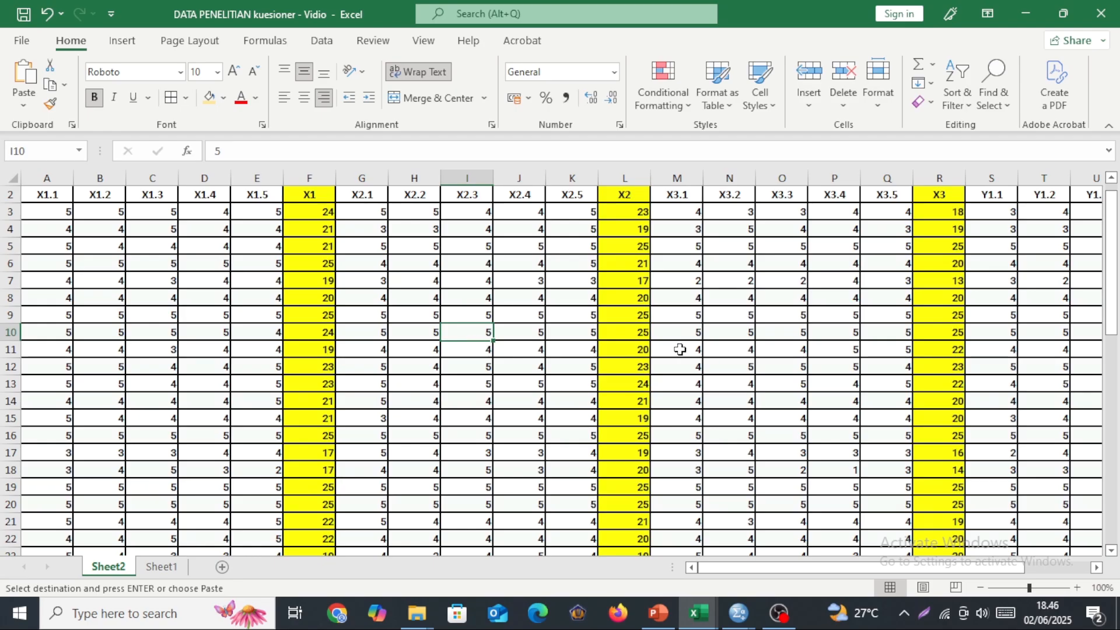
Switch to the SPSS Data Editor and create a new empty dataset.
{"action": "mouse_move", "coordinate": [739, 623]}
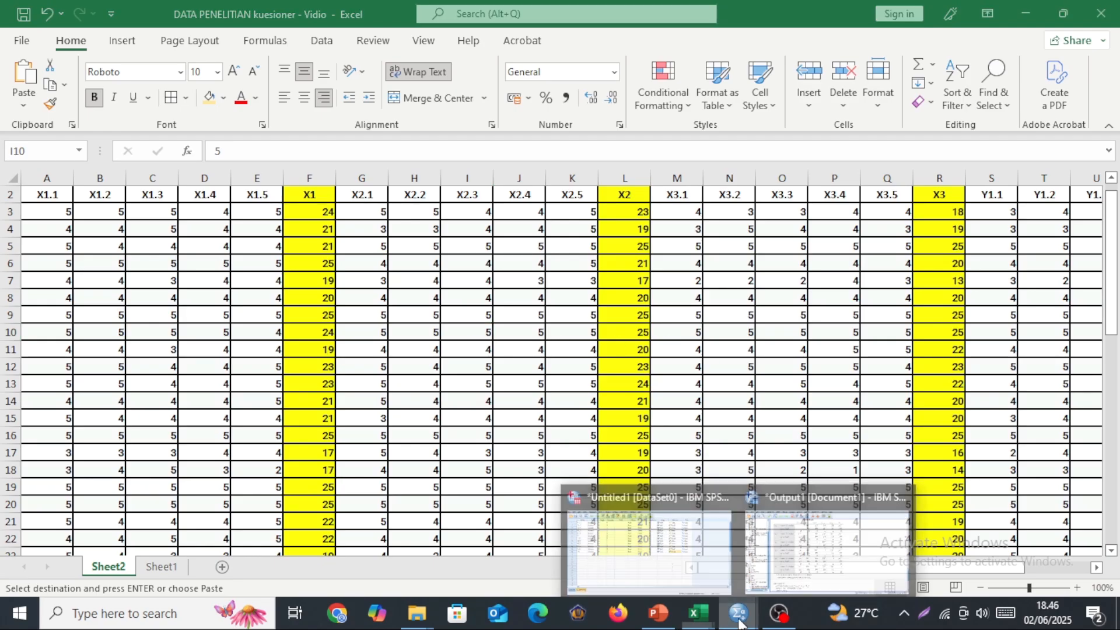
{"action": "left_click", "coordinate": [680, 550]}
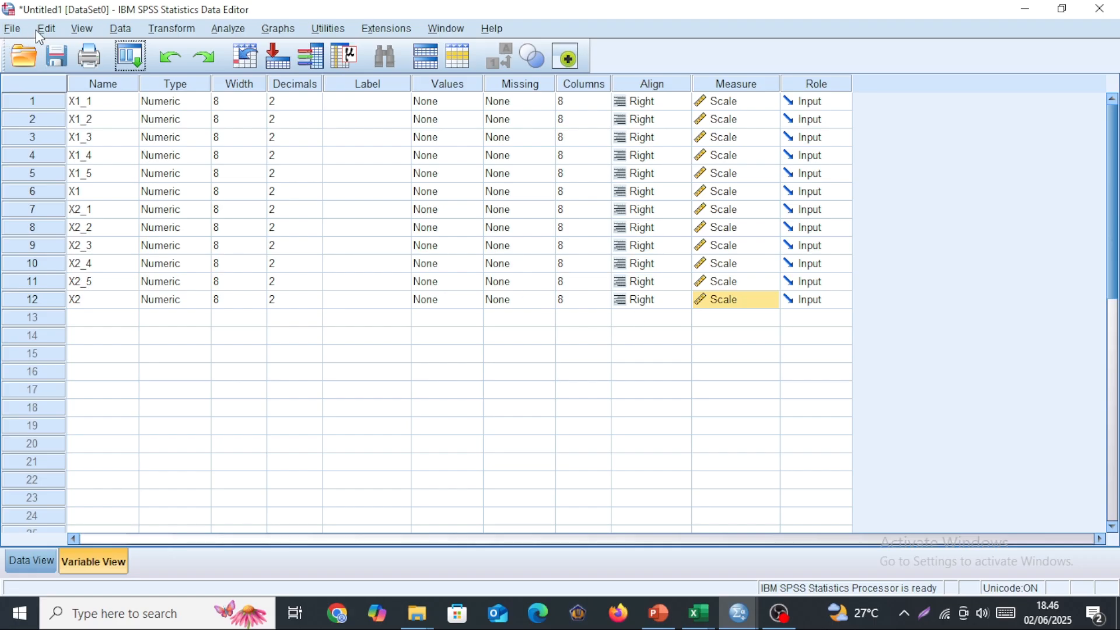
{"action": "left_click", "coordinate": [12, 30]}
{"action": "mouse_move", "coordinate": [48, 29]}
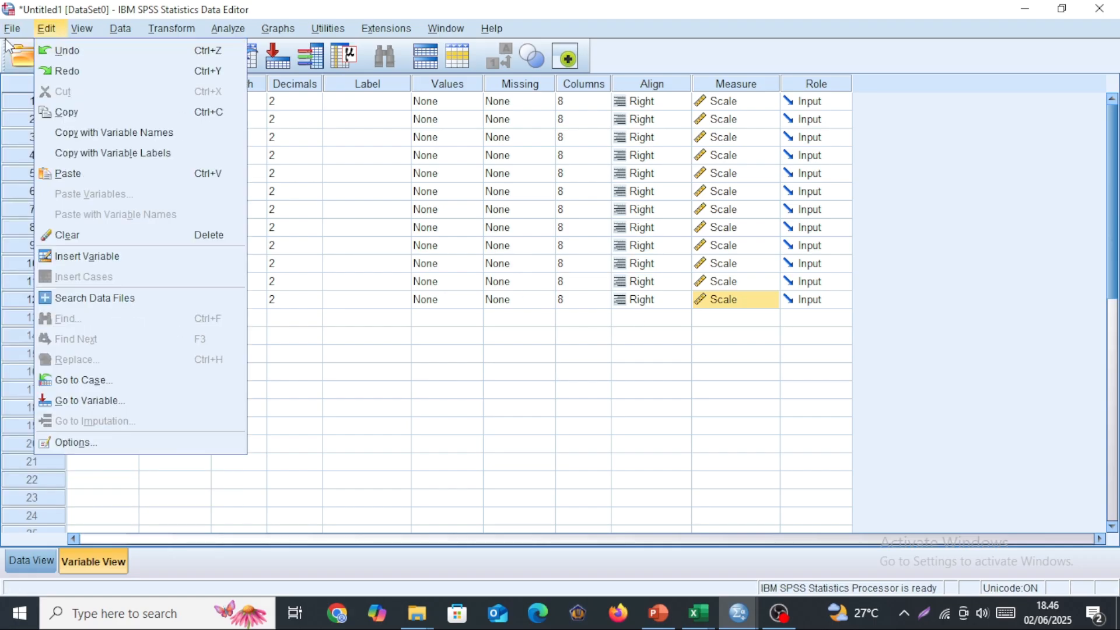
{"action": "mouse_move", "coordinate": [11, 30]}
{"action": "mouse_move", "coordinate": [28, 54]}
{"action": "left_click", "coordinate": [273, 56]}
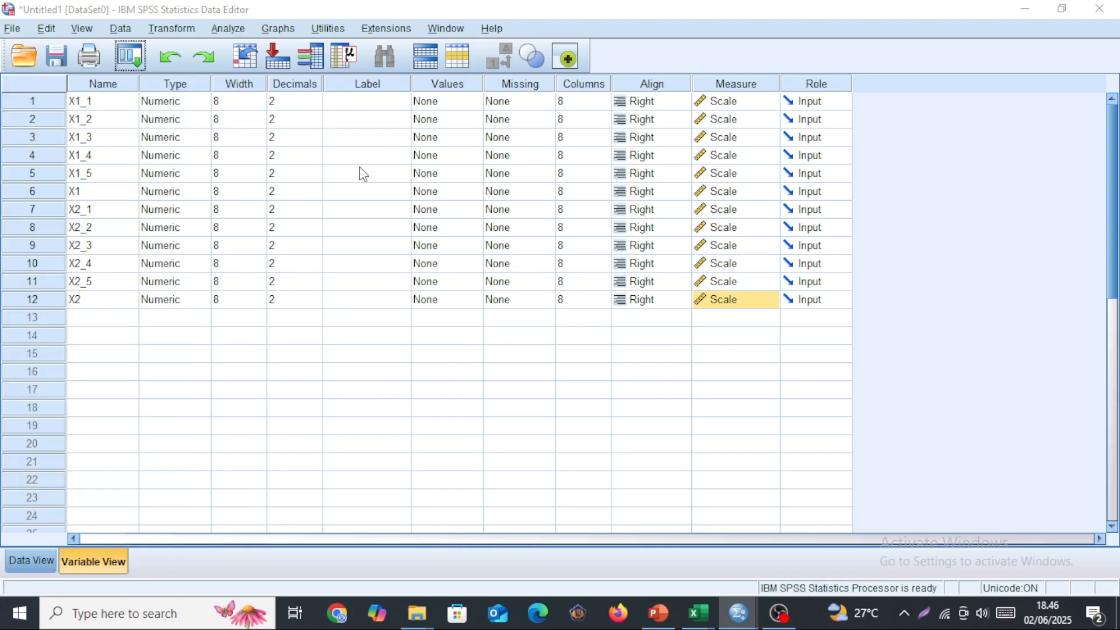
Switch to Excel and inspect the X1 item scores and the X1 and X2 total columns on Sheet2.
{"action": "left_click", "coordinate": [744, 616]}
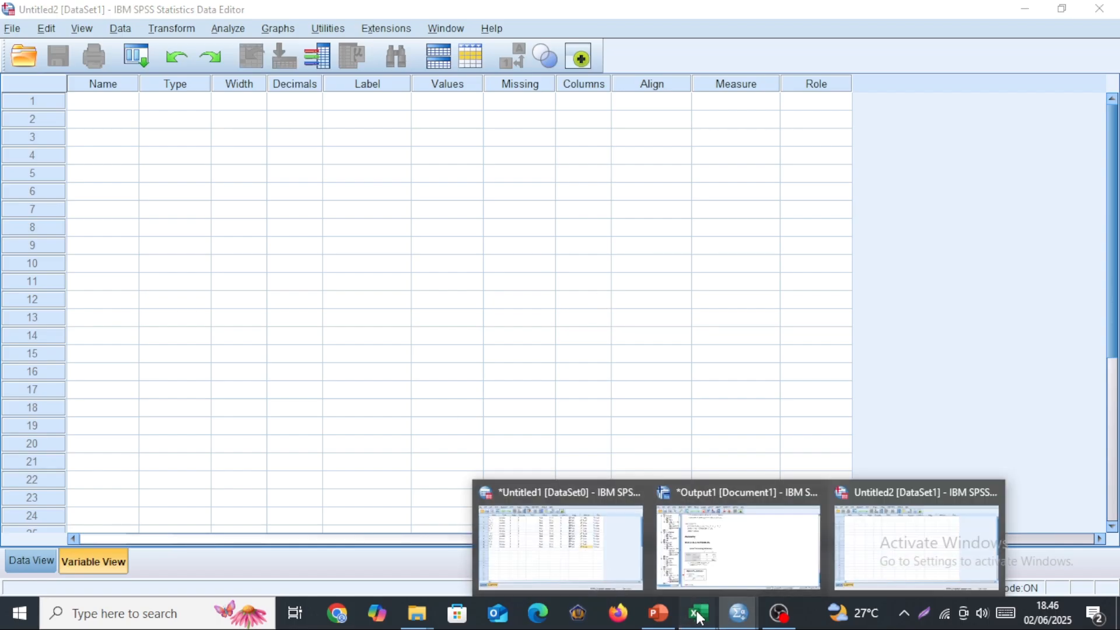
{"action": "mouse_move", "coordinate": [698, 613]}
{"action": "left_click", "coordinate": [741, 543]}
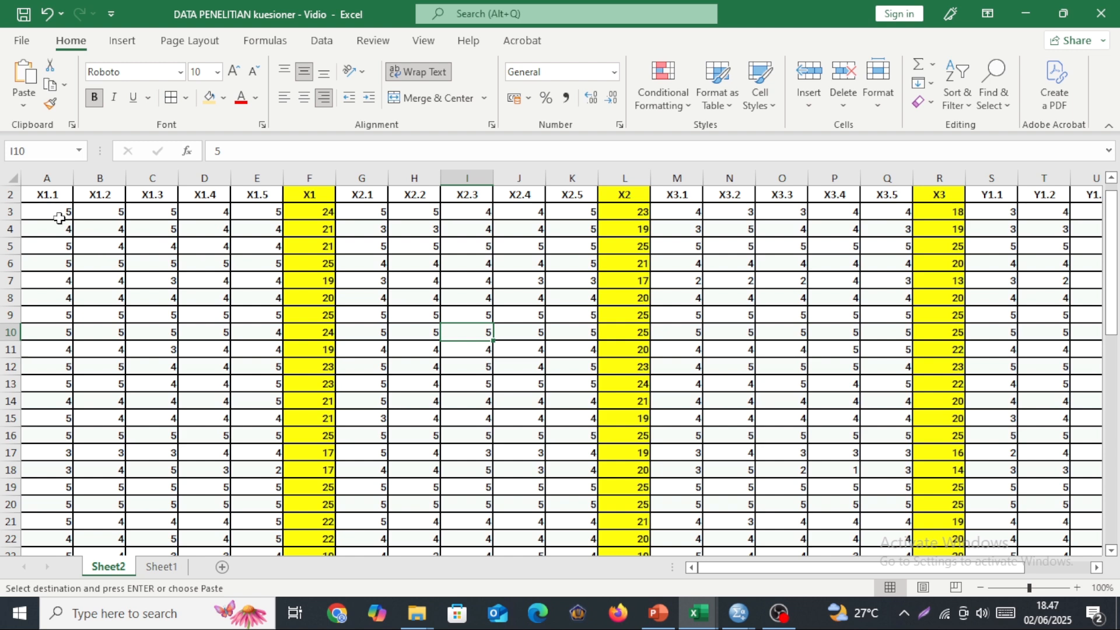
{"action": "left_click_drag", "start_coordinate": [48, 212], "coordinate": [249, 516]}
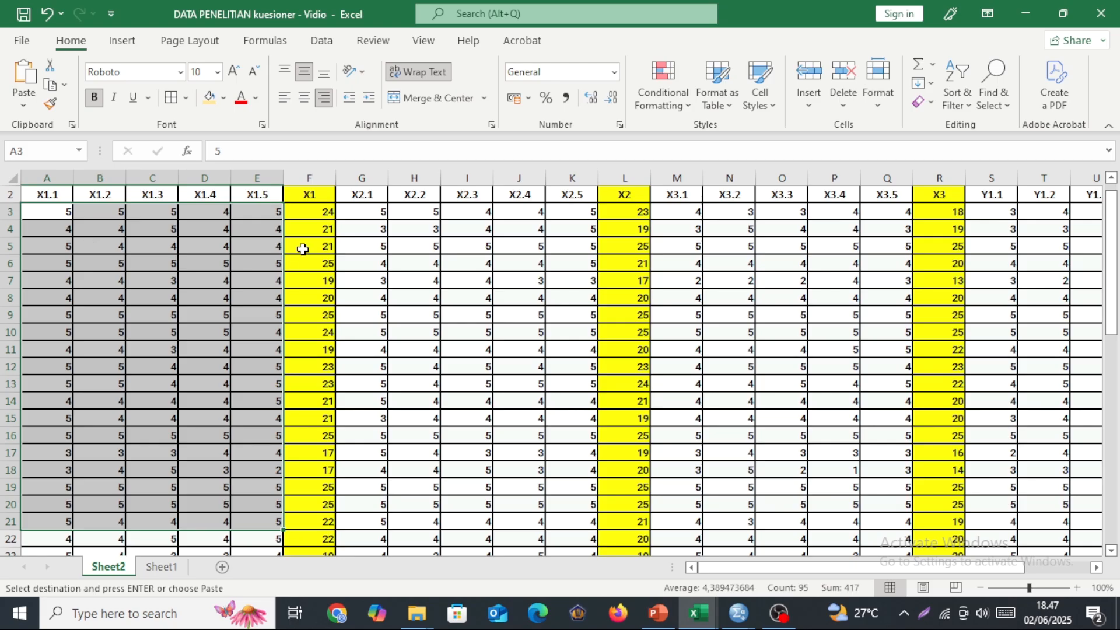
{"action": "left_click", "coordinate": [316, 212]}
{"action": "left_click", "coordinate": [313, 229]}
{"action": "left_click", "coordinate": [313, 331]}
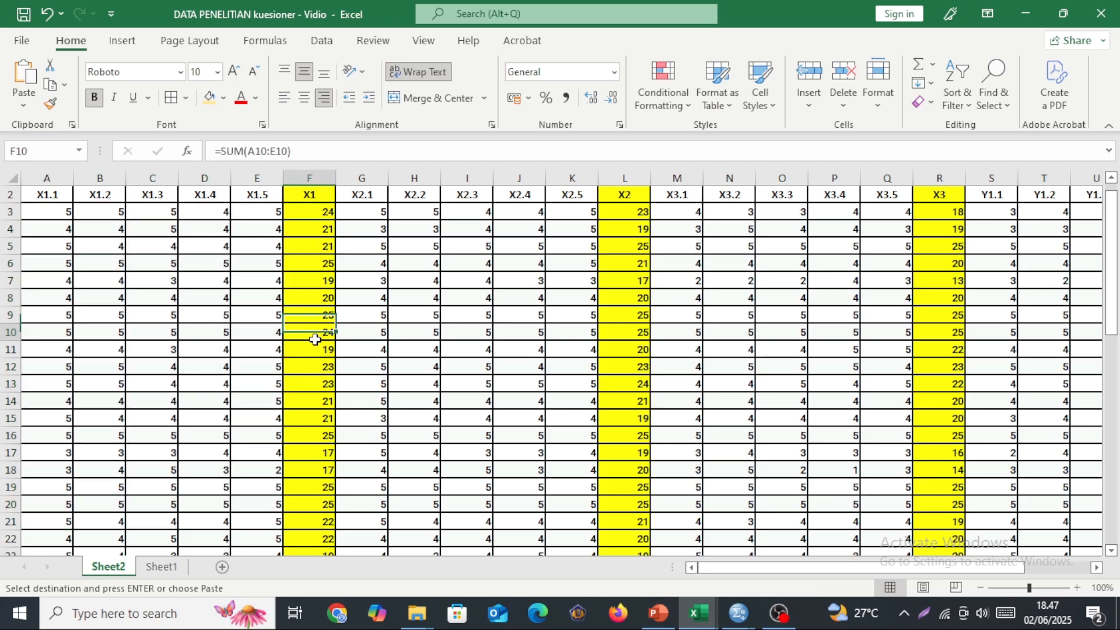
{"action": "left_click", "coordinate": [312, 203]}
{"action": "left_click", "coordinate": [645, 197]}
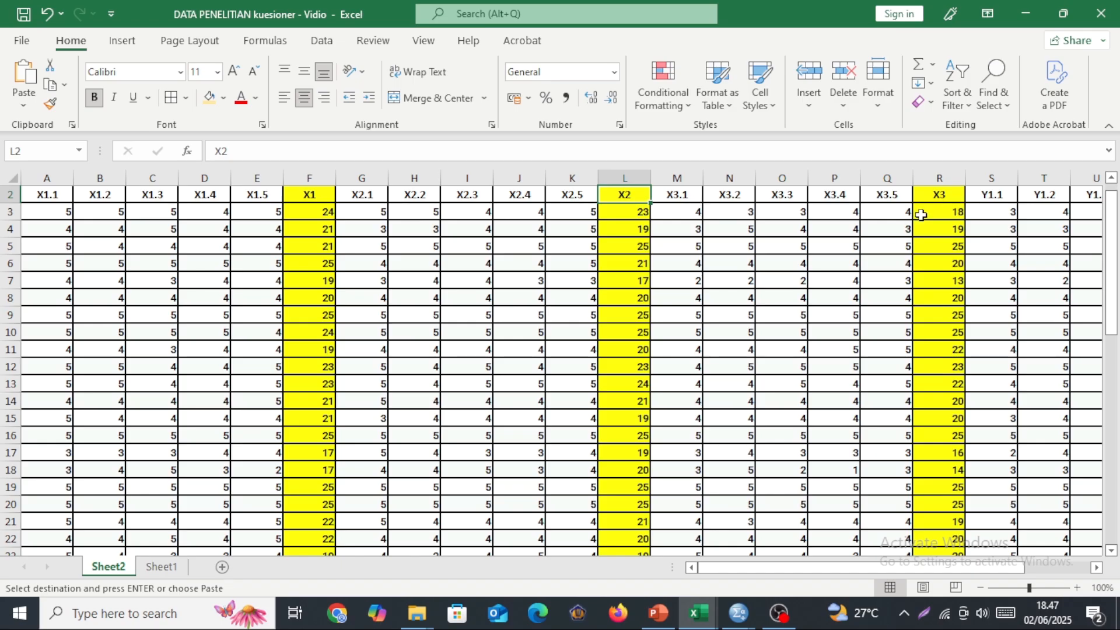
Copy the X1, X2, X3 and Y totals in A3:D52 of Sheet1.
{"action": "left_click", "coordinate": [162, 568]}
{"action": "scroll", "coordinate": [175, 309], "scroll_direction": "up", "scroll_amount": 12}
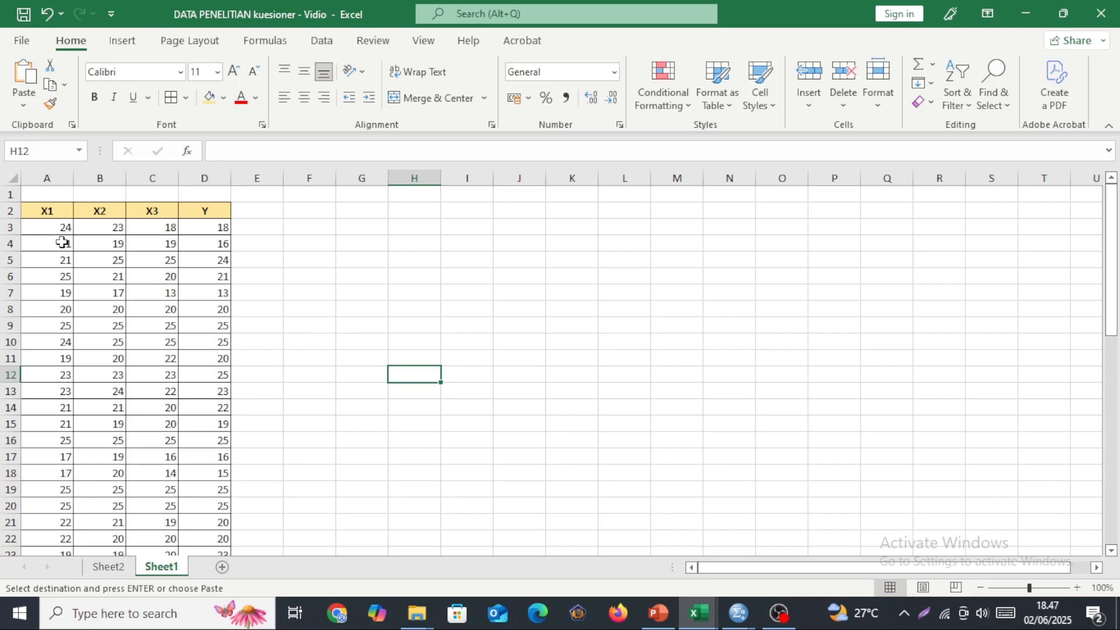
{"action": "left_click_drag", "start_coordinate": [45, 227], "coordinate": [200, 502]}
{"action": "key", "text": "ctrl+c"}
Switch to the empty SPSS dataset Untitled2 and paste the copied totals from the first case of the first variable.
{"action": "mouse_move", "coordinate": [737, 612]}
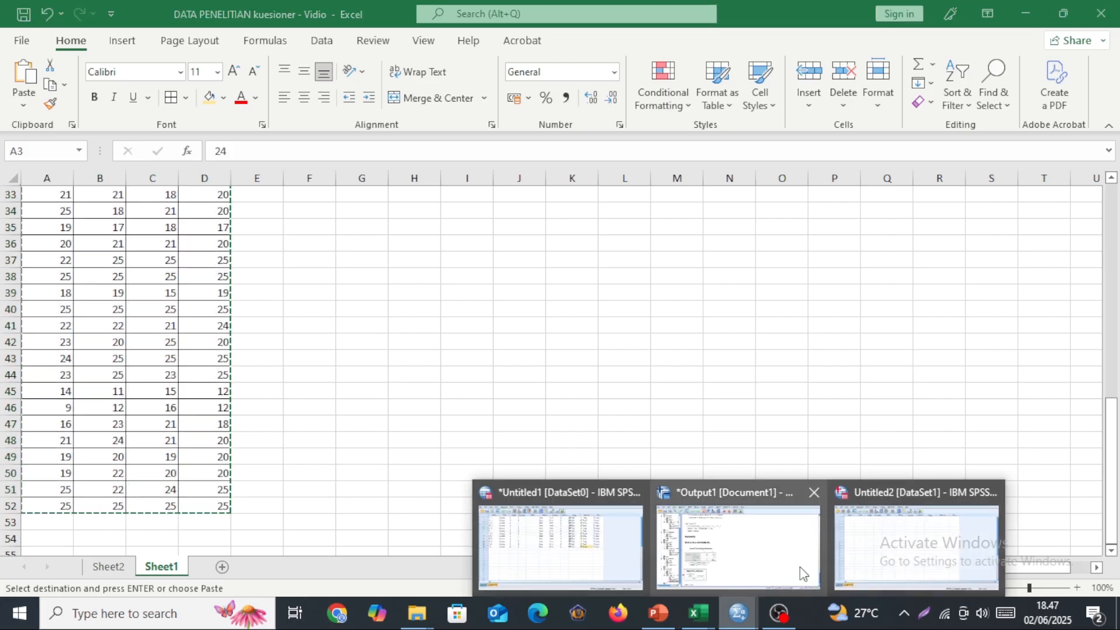
{"action": "left_click", "coordinate": [892, 557]}
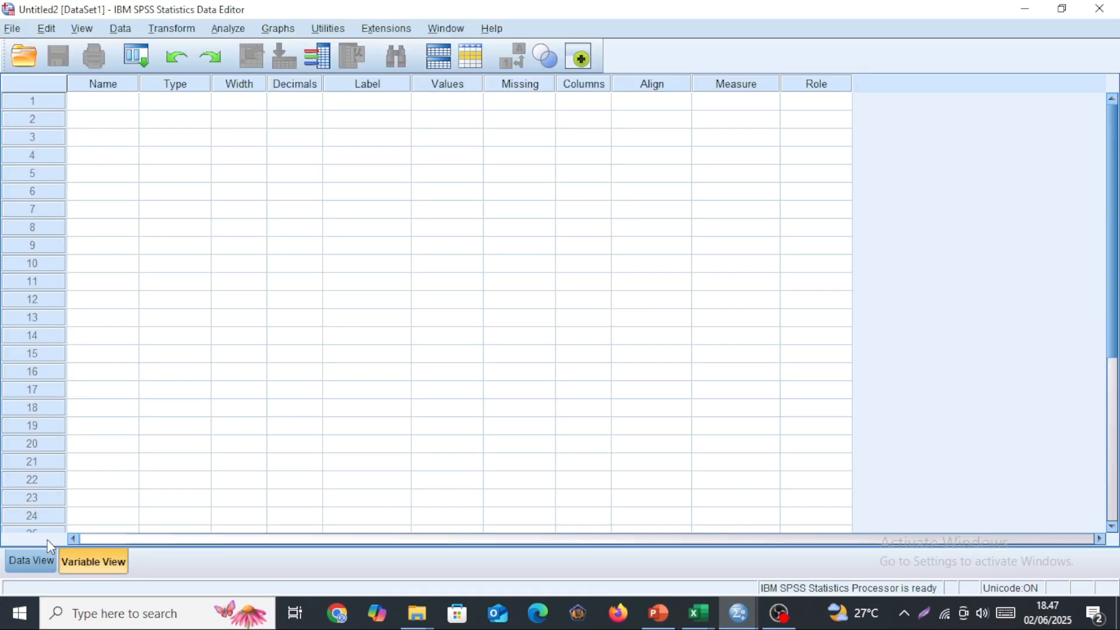
{"action": "left_click", "coordinate": [35, 559]}
{"action": "left_click", "coordinate": [96, 124]}
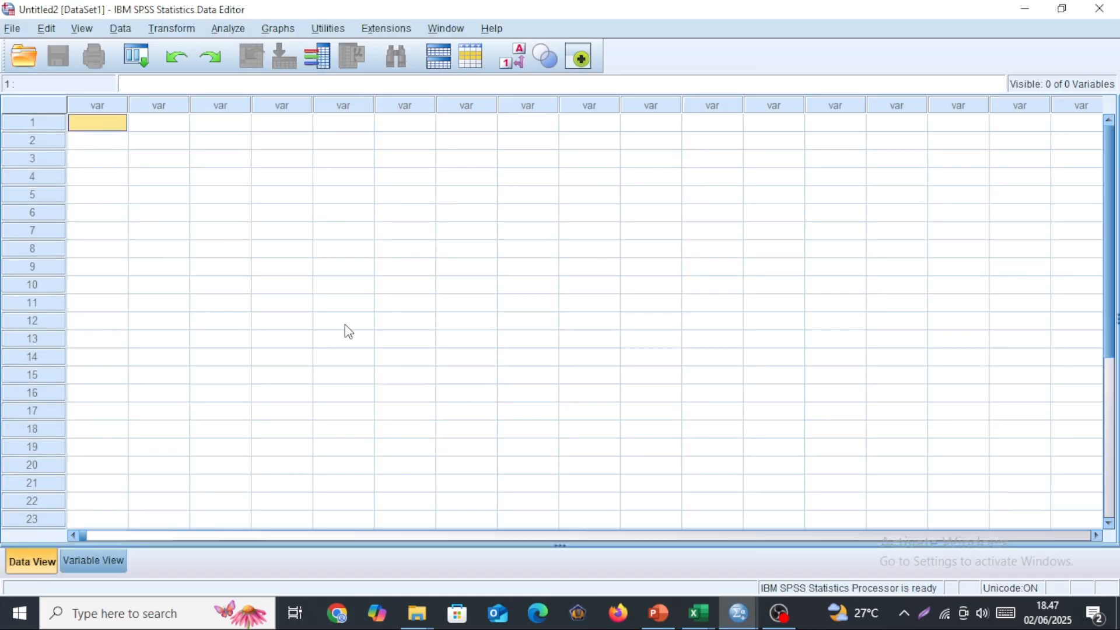
{"action": "key", "text": "ctrl+v"}
Name the four pasted variables X1, X2, X3 and Y.
{"action": "left_click", "coordinate": [93, 560]}
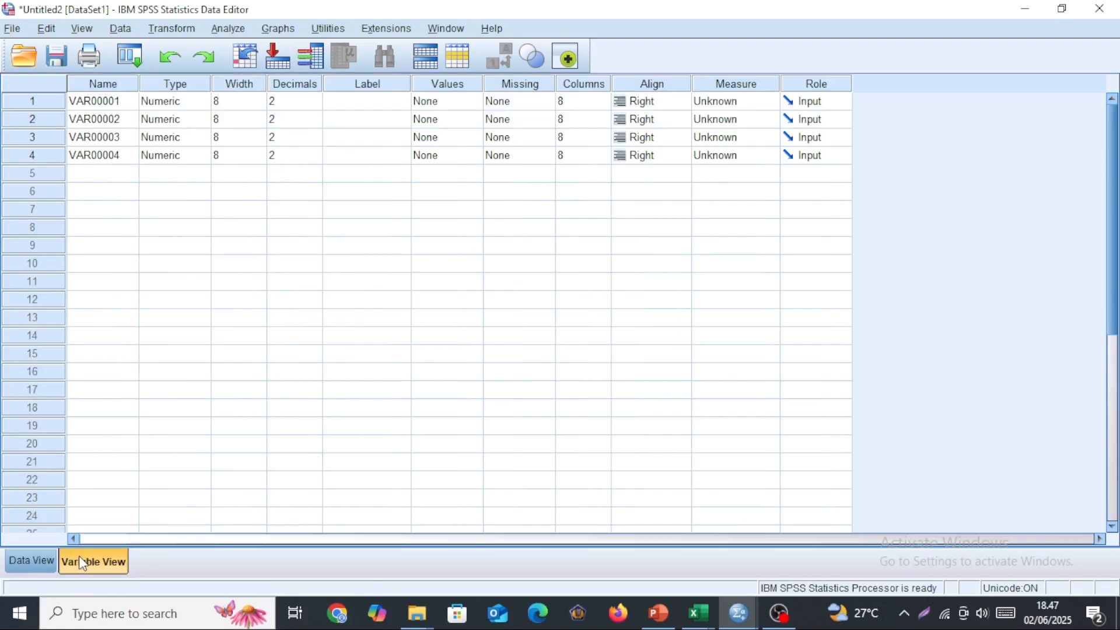
{"action": "left_click", "coordinate": [123, 103]}
{"action": "type", "text": "X"}
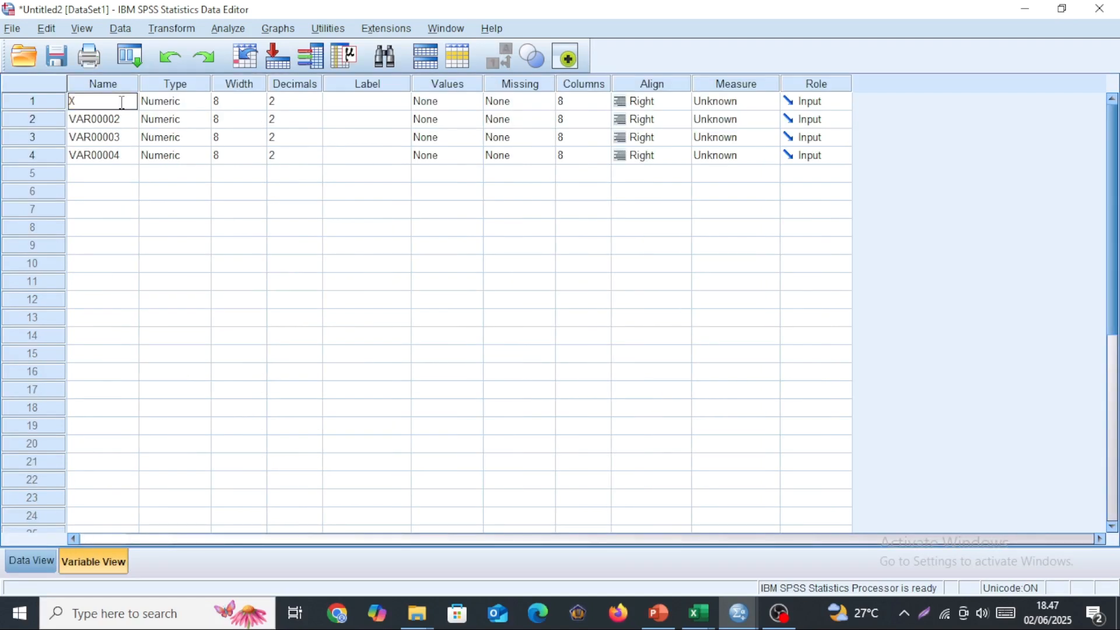
{"action": "type", "text": "1"}
{"action": "key", "text": "Return"}
{"action": "type", "text": "X2"}
{"action": "key", "text": "Return"}
{"action": "type", "text": "X3"}
{"action": "key", "text": "Return"}
{"action": "type", "text": "Y"}
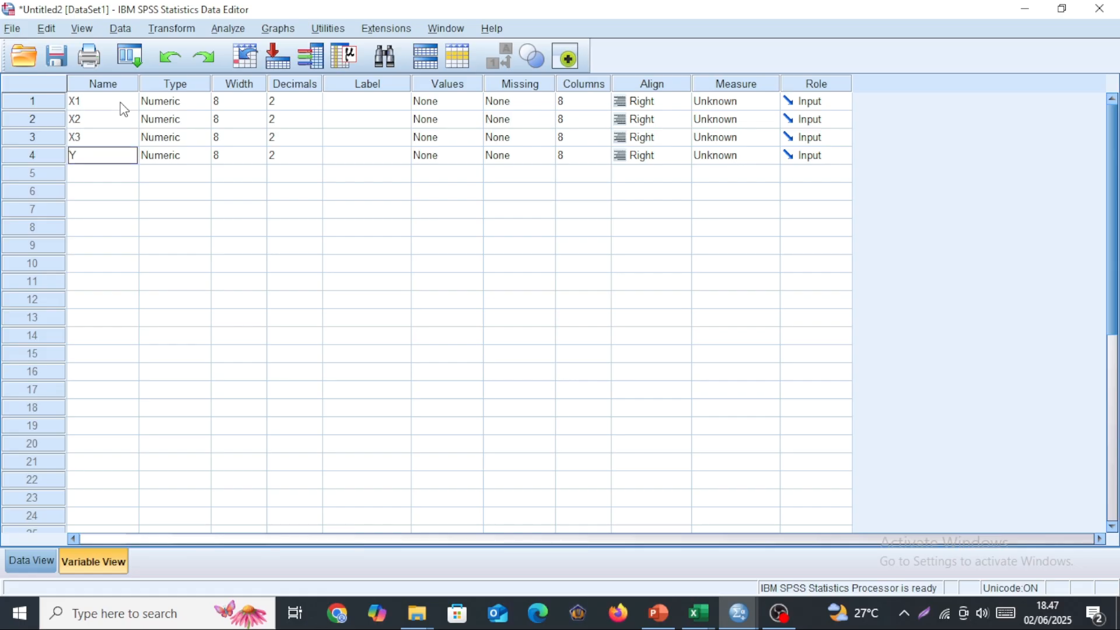
Set the measurement level of X1, X2, X3 and Y to Scale.
{"action": "left_click", "coordinate": [744, 104]}
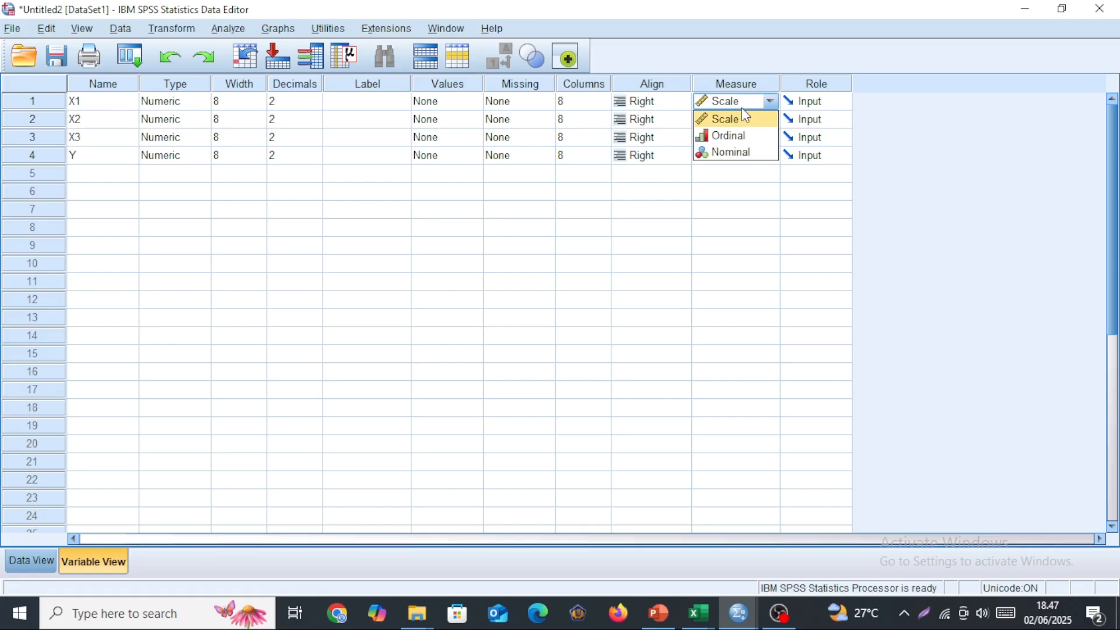
{"action": "left_click", "coordinate": [736, 102]}
{"action": "left_click", "coordinate": [738, 123]}
{"action": "left_click", "coordinate": [739, 123]}
{"action": "left_click", "coordinate": [739, 141]}
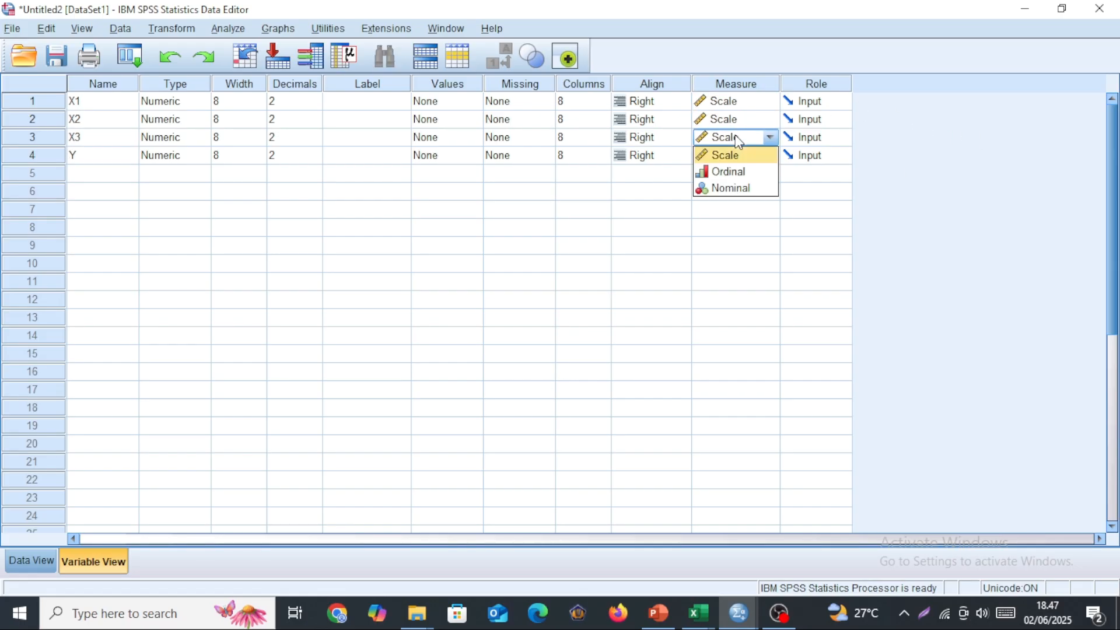
{"action": "left_click", "coordinate": [733, 159]}
{"action": "left_click", "coordinate": [733, 159]}
{"action": "left_click", "coordinate": [733, 159]}
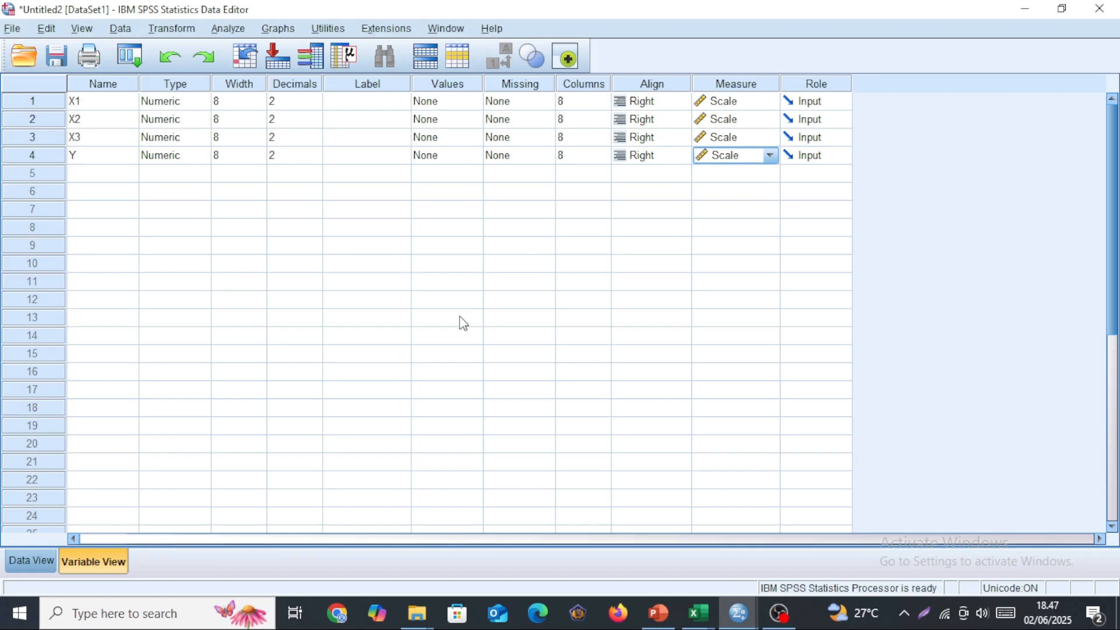
Set up a linear regression with Y as the dependent variable and X1, X2 and X3 as the independents.
{"action": "left_click", "coordinate": [44, 561]}
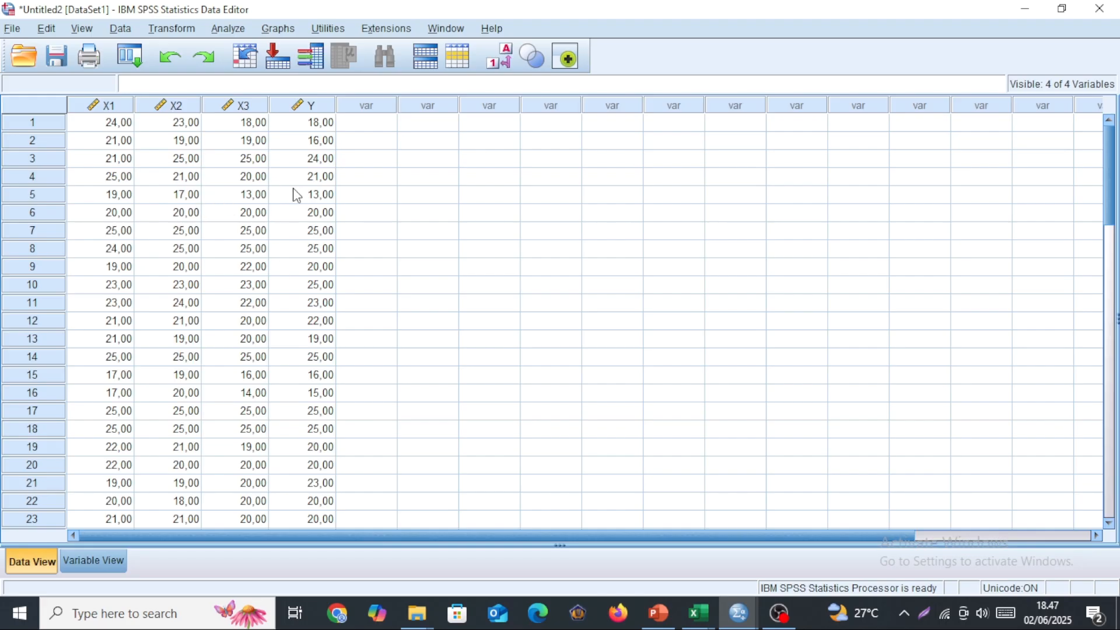
{"action": "left_click", "coordinate": [242, 33]}
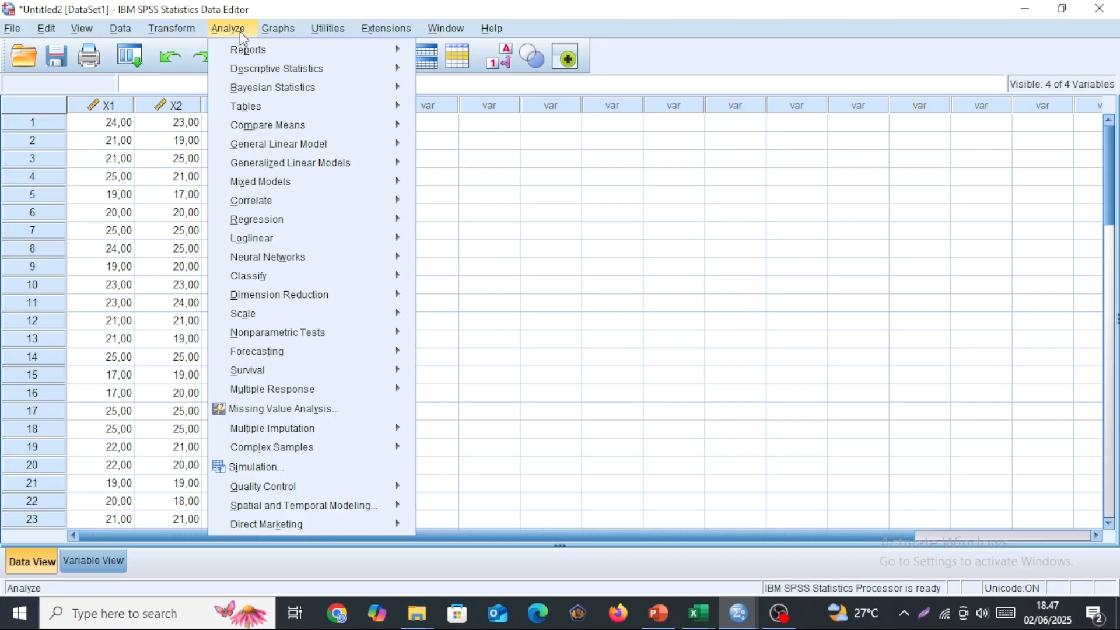
{"action": "mouse_move", "coordinate": [314, 222]}
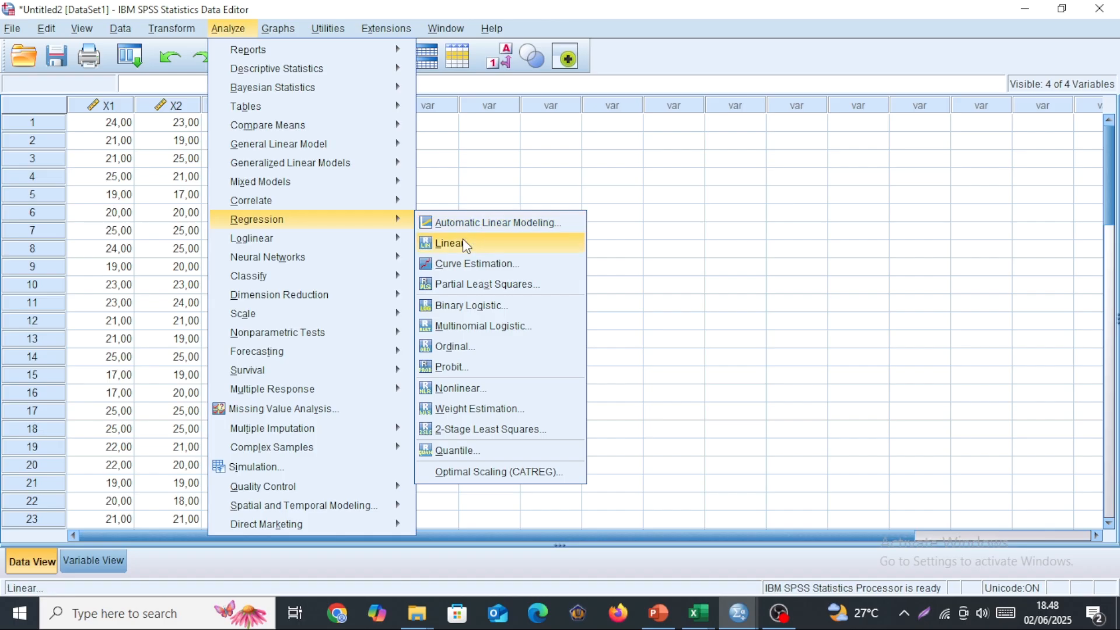
{"action": "left_click", "coordinate": [461, 242]}
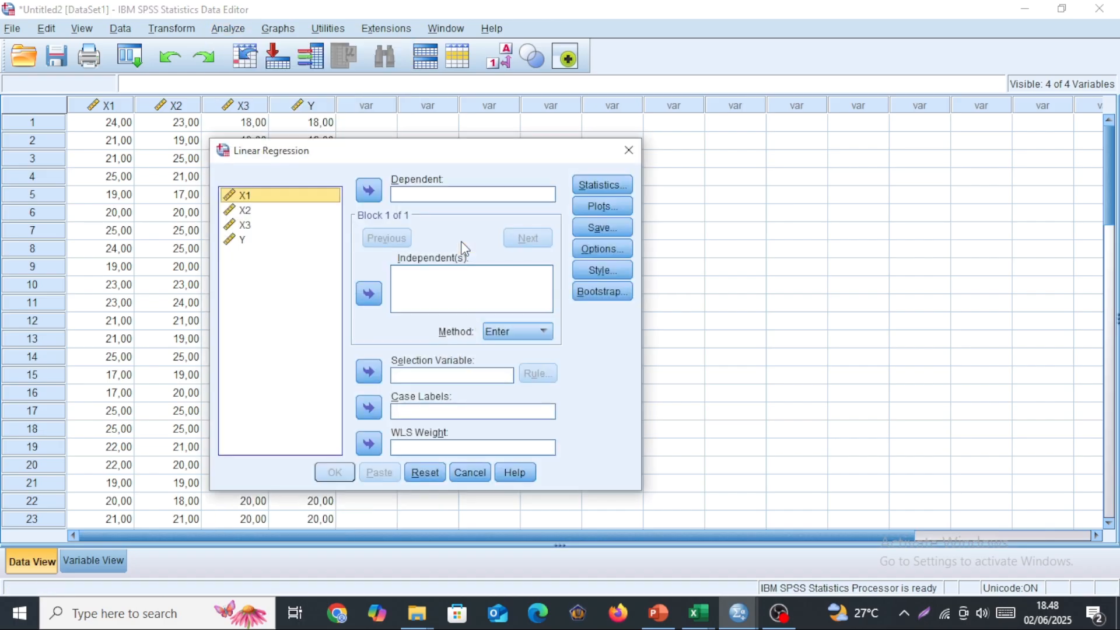
{"action": "left_click", "coordinate": [244, 240]}
{"action": "left_click", "coordinate": [368, 189]}
{"action": "left_click", "coordinate": [268, 200]}
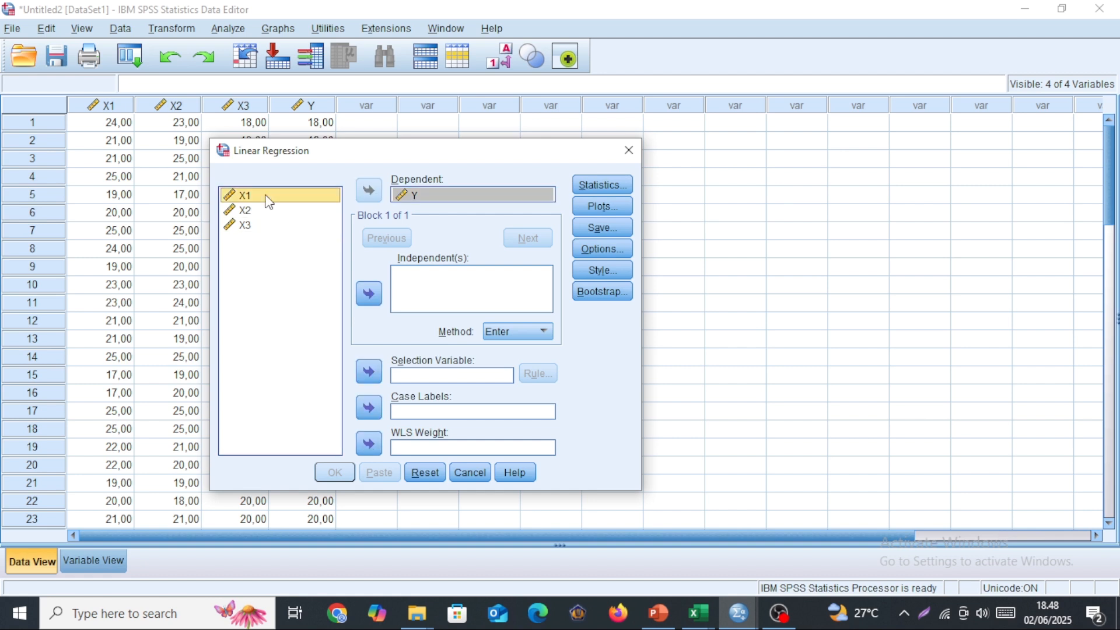
{"action": "key", "text": "shift+Down"}
{"action": "key", "text": "shift+Down"}
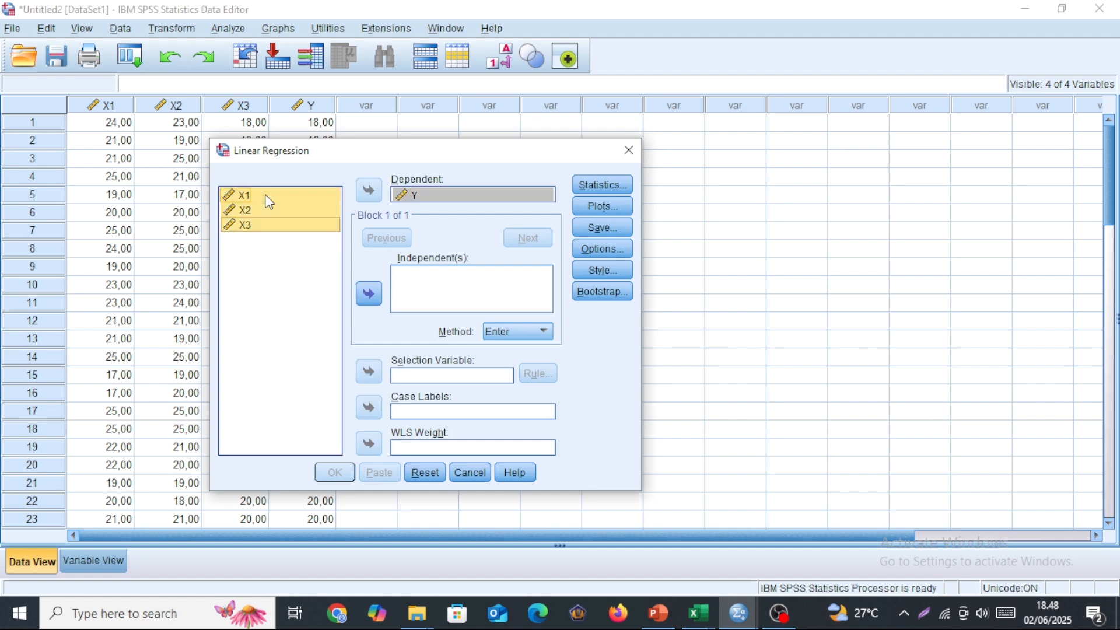
{"action": "left_click", "coordinate": [369, 296]}
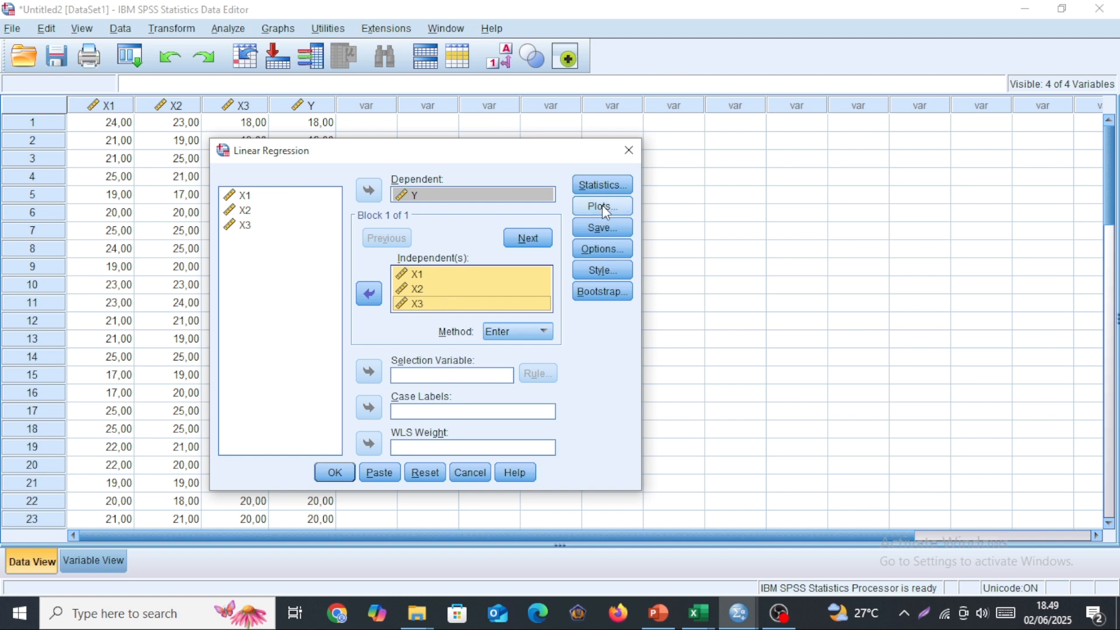
Add collinearity diagnostics to the regression statistics, keeping Estimates and Model fit on and Durbin-Watson off.
{"action": "left_click", "coordinate": [603, 188]}
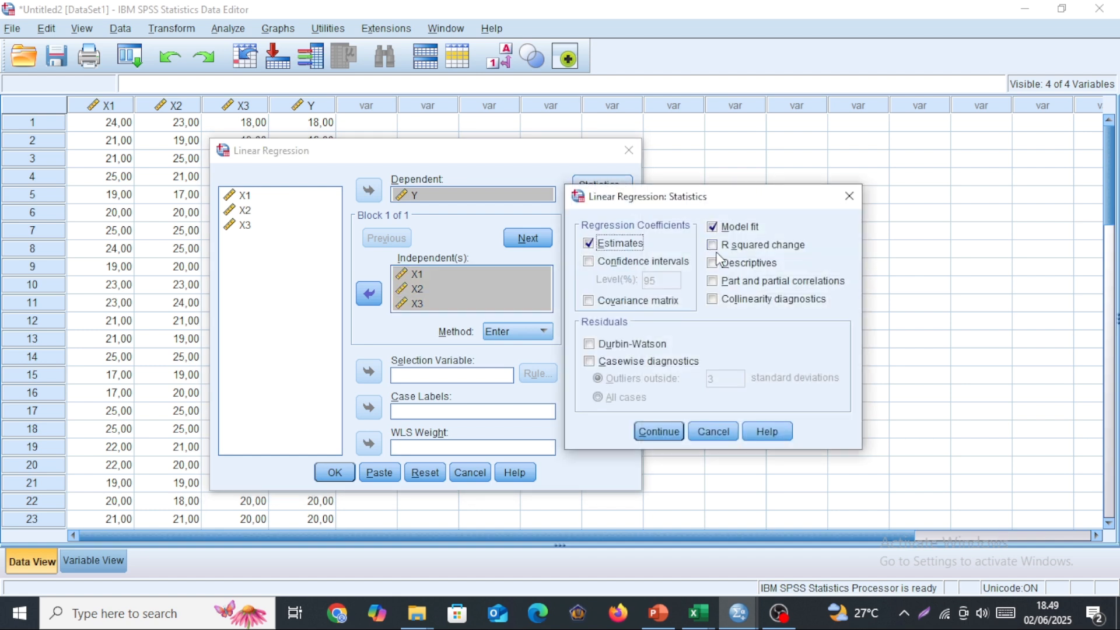
{"action": "left_click", "coordinate": [738, 305]}
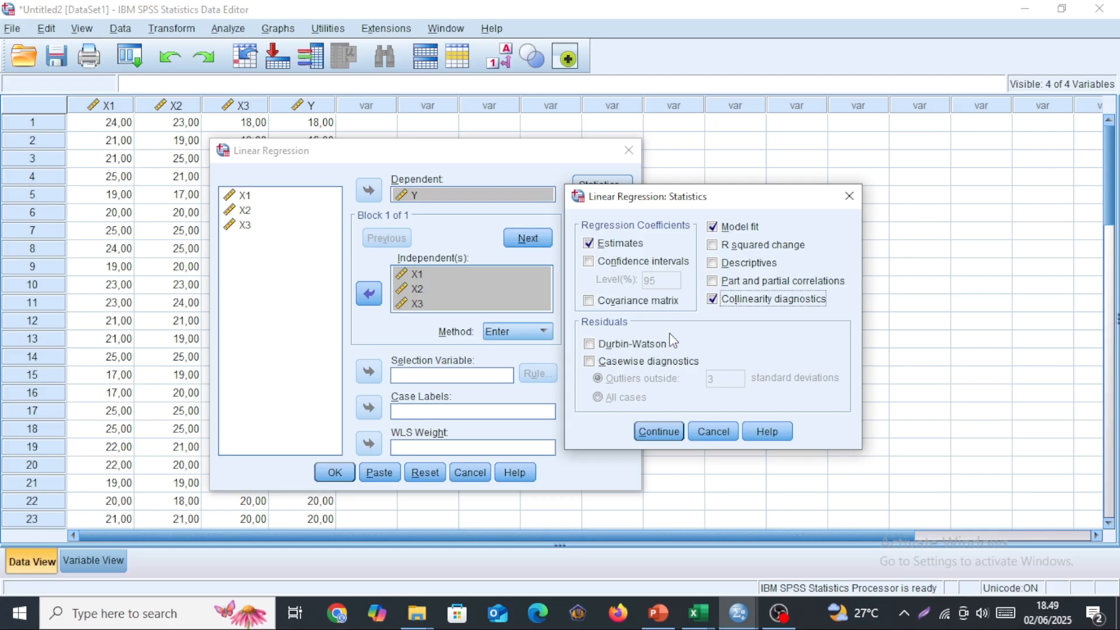
{"action": "left_click", "coordinate": [589, 346]}
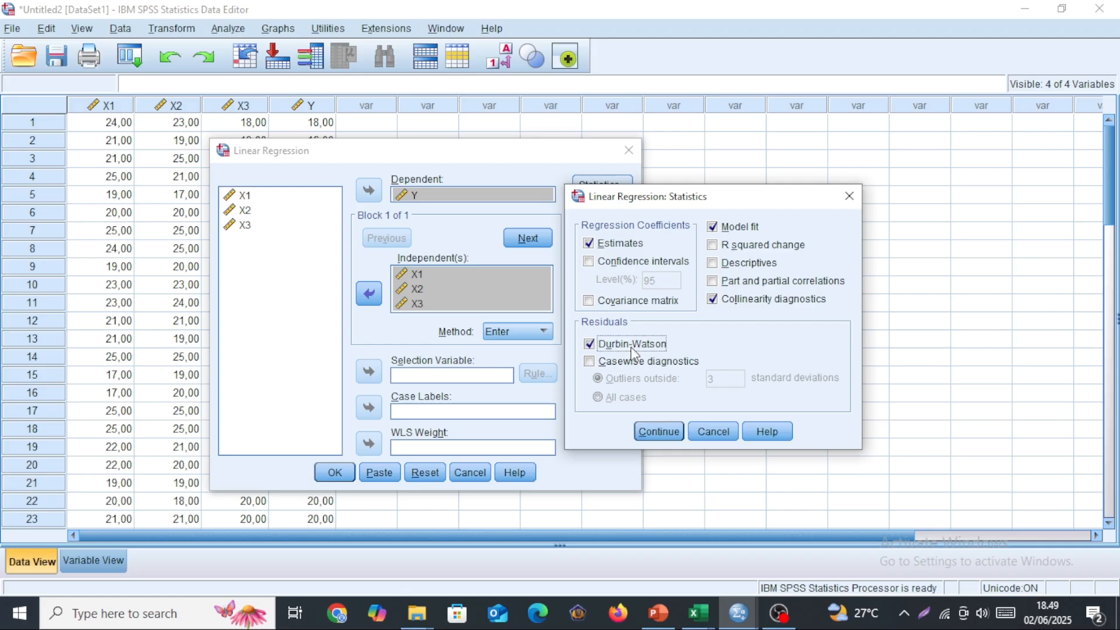
{"action": "left_click", "coordinate": [592, 347]}
{"action": "left_click", "coordinate": [660, 433]}
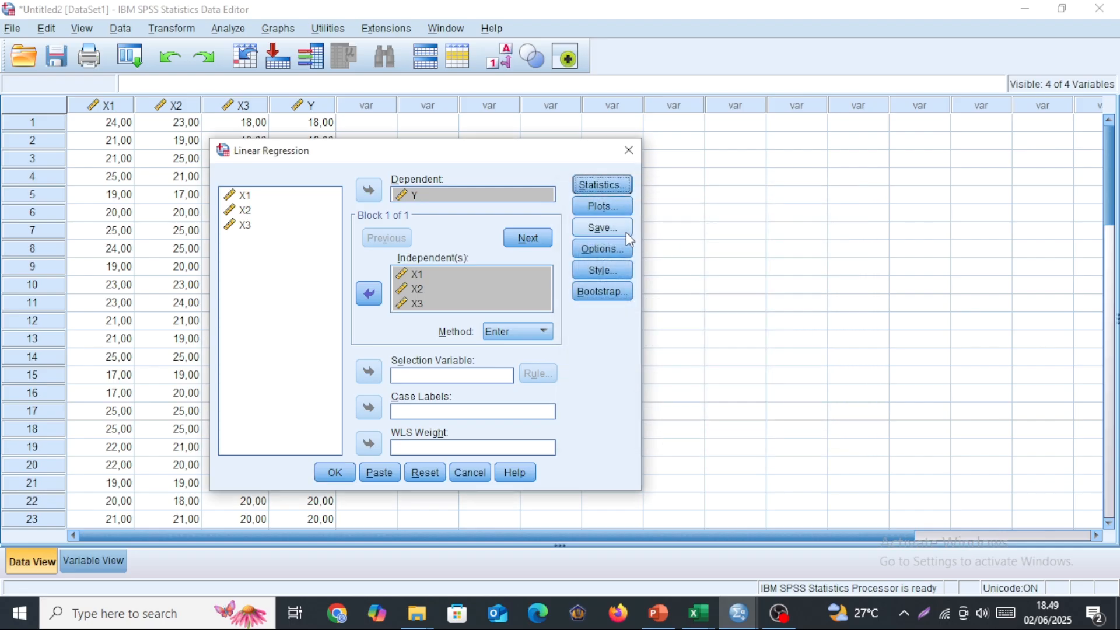
Choose to save the unstandardized residuals and run the regression.
{"action": "left_click", "coordinate": [607, 229]}
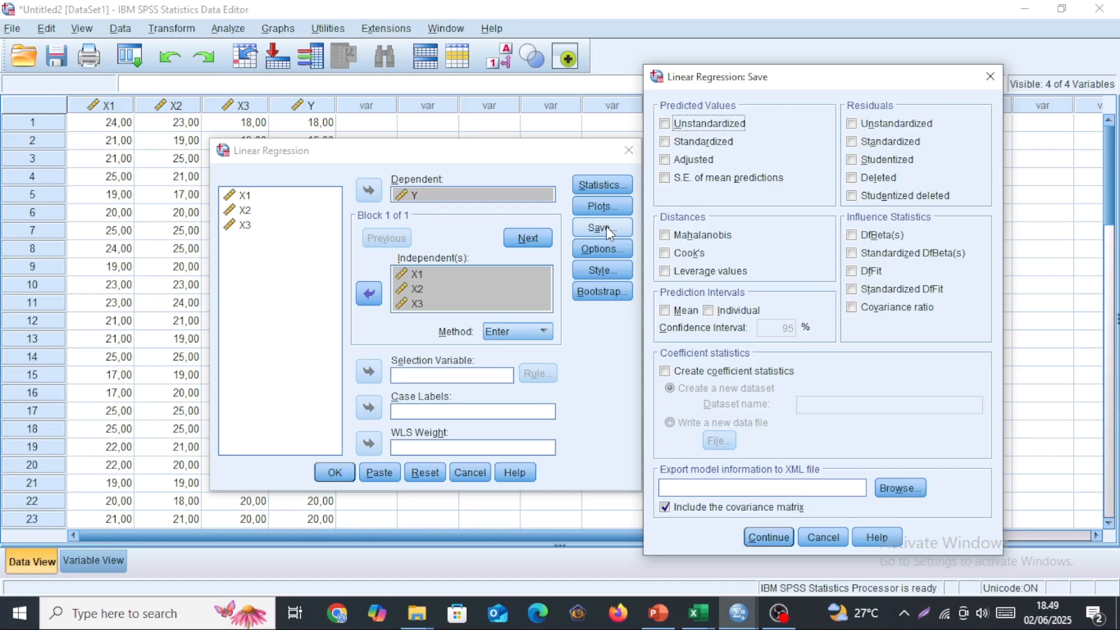
{"action": "left_click", "coordinate": [851, 124]}
{"action": "left_click", "coordinate": [768, 537]}
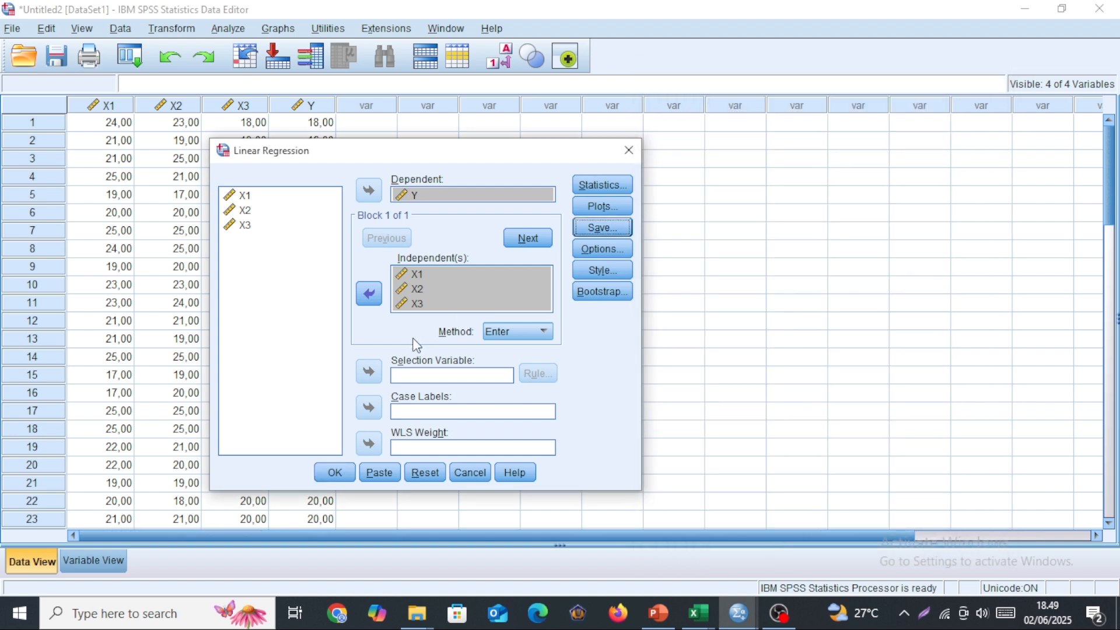
{"action": "left_click", "coordinate": [334, 474]}
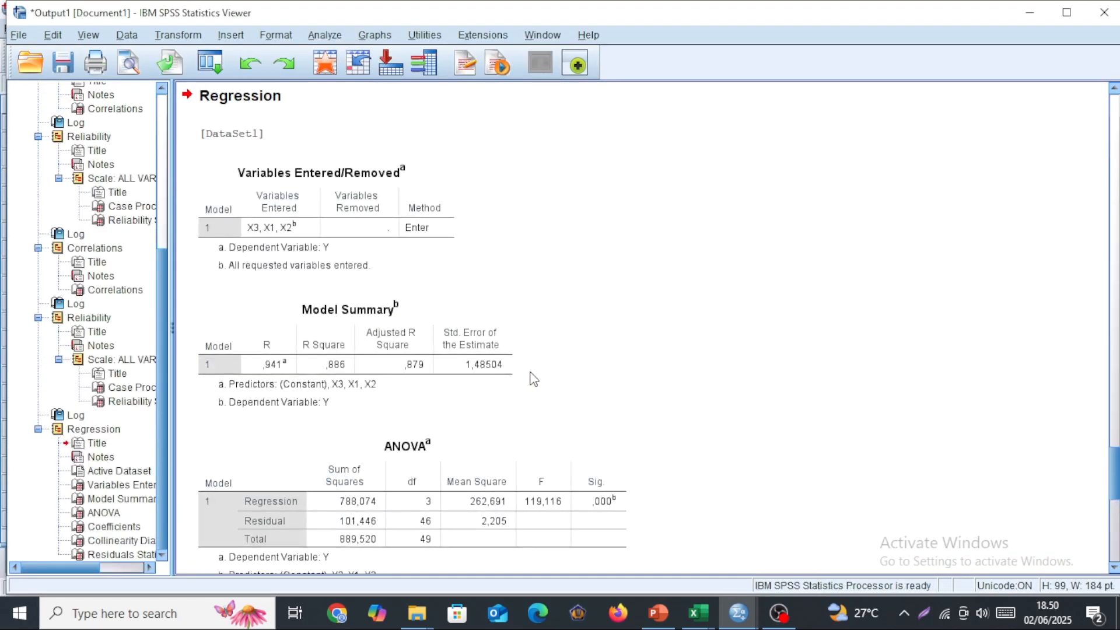
Examine the Model Summary, ANOVA and Coefficients tables of the regression output, including the significance and collinearity statistics.
{"action": "scroll", "coordinate": [534, 364], "scroll_direction": "down", "scroll_amount": 3}
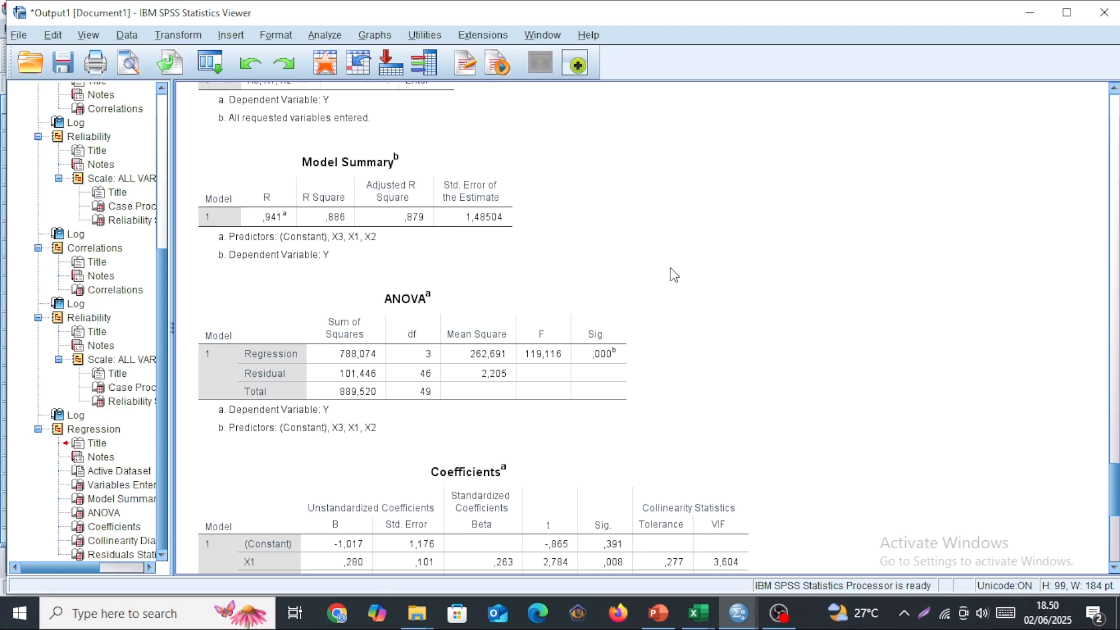
{"action": "left_click", "coordinate": [432, 261]}
{"action": "scroll", "coordinate": [656, 308], "scroll_direction": "down", "scroll_amount": 3}
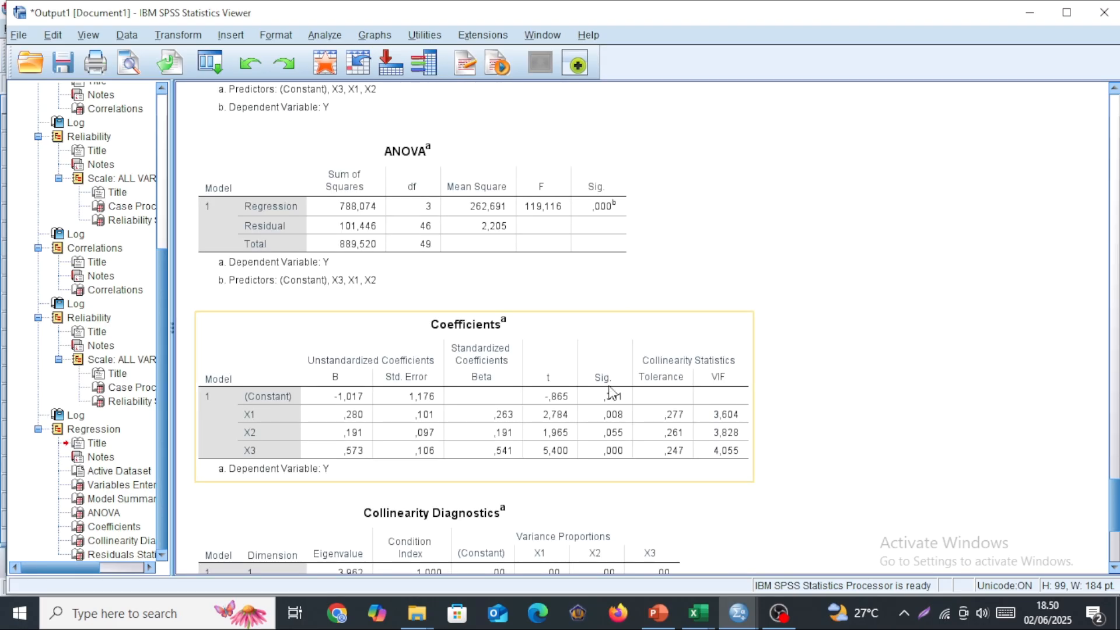
{"action": "left_click", "coordinate": [472, 333]}
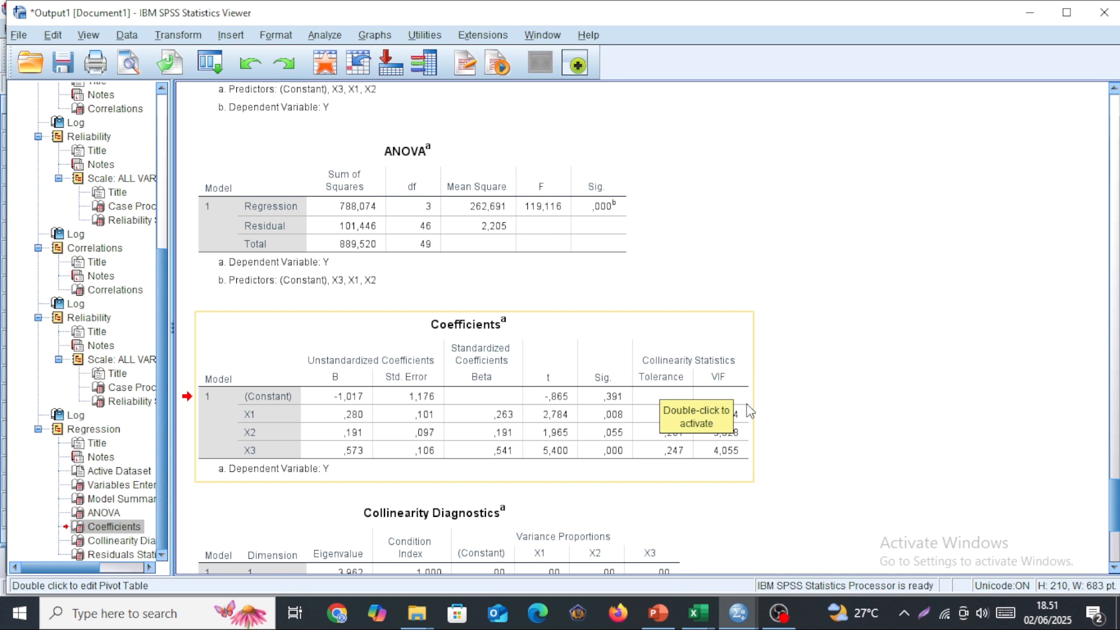
{"action": "left_click", "coordinate": [747, 425]}
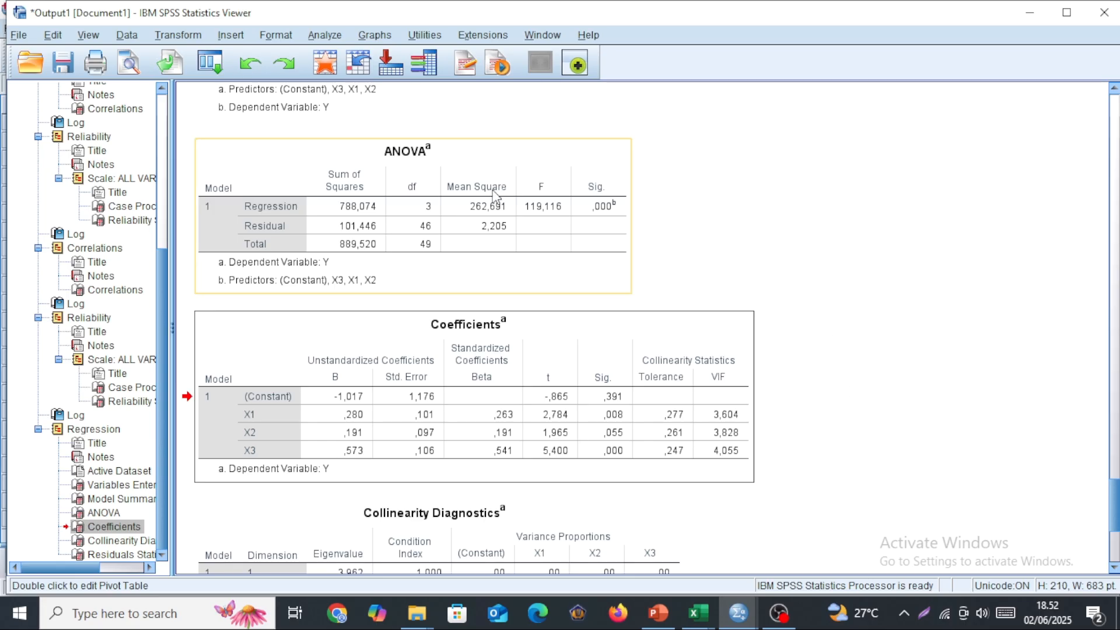
Return to the Untitled2 dataset and start computing a new variable with abs_res as the target name.
{"action": "left_click", "coordinate": [737, 620]}
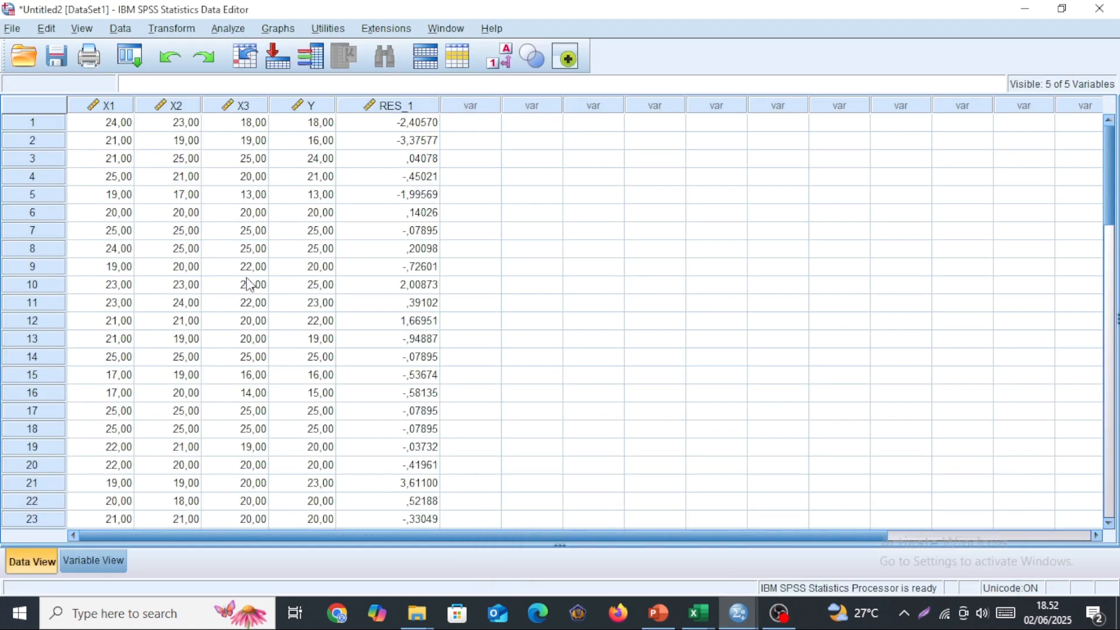
{"action": "left_click", "coordinate": [167, 36]}
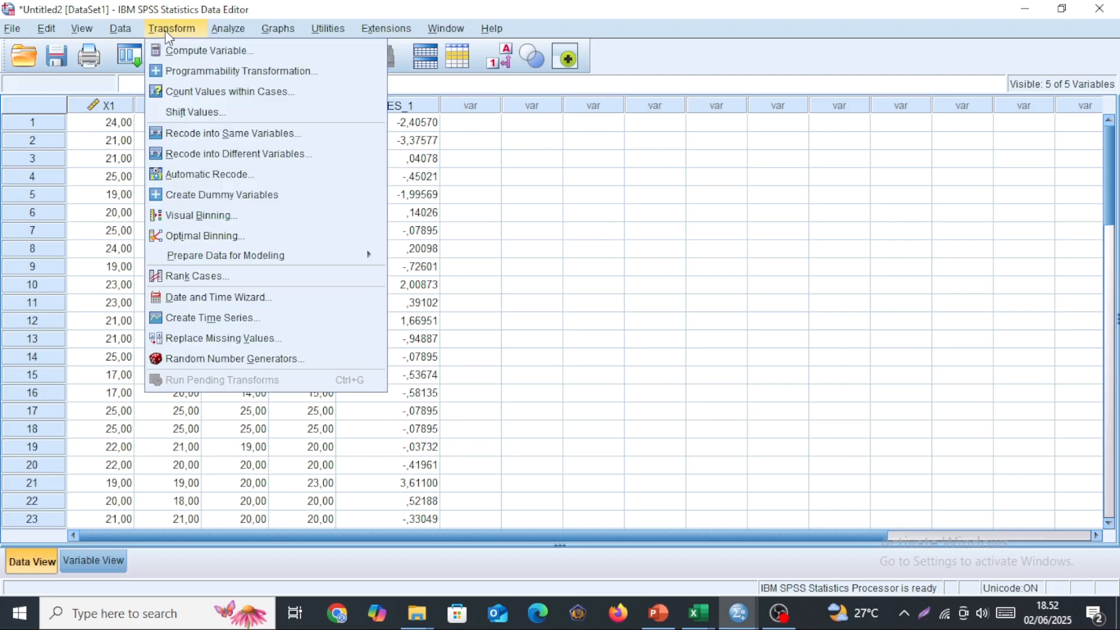
{"action": "left_click", "coordinate": [181, 54]}
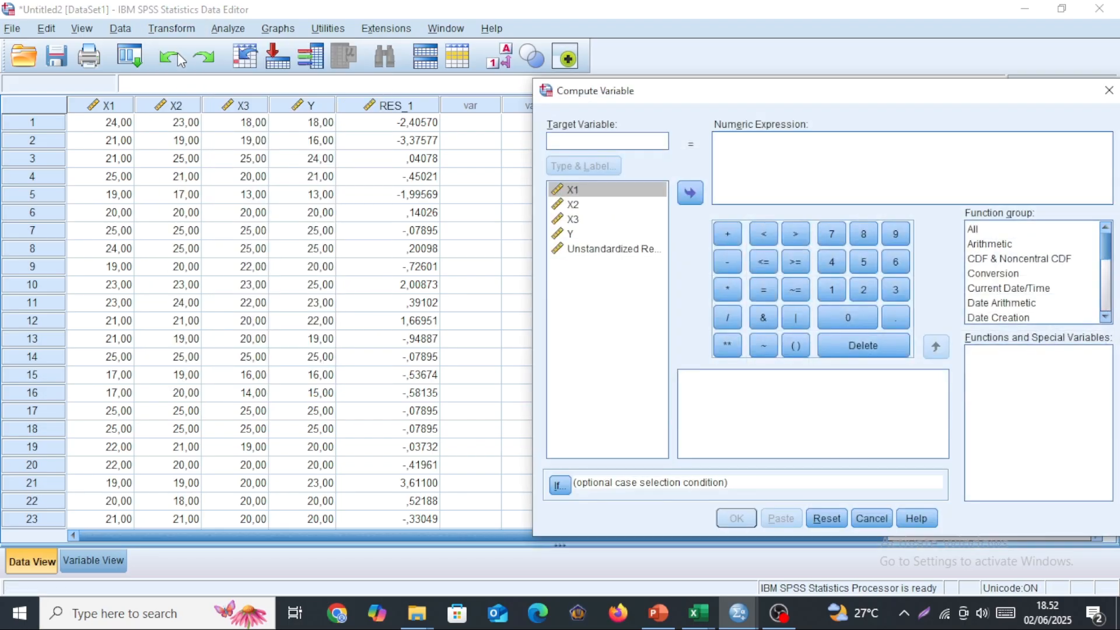
{"action": "type", "text": "abs_res"}
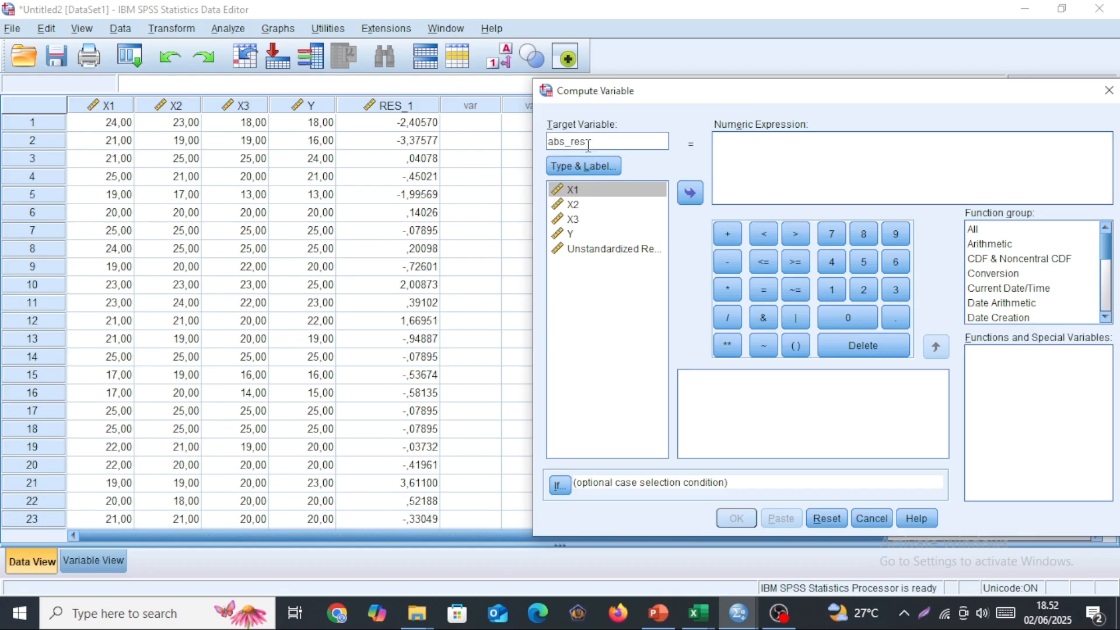
Define the numeric expression as ABS(RES_1) using the arithmetic Abs function and the unstandardized residual, and run the computation.
{"action": "left_click", "coordinate": [729, 147]}
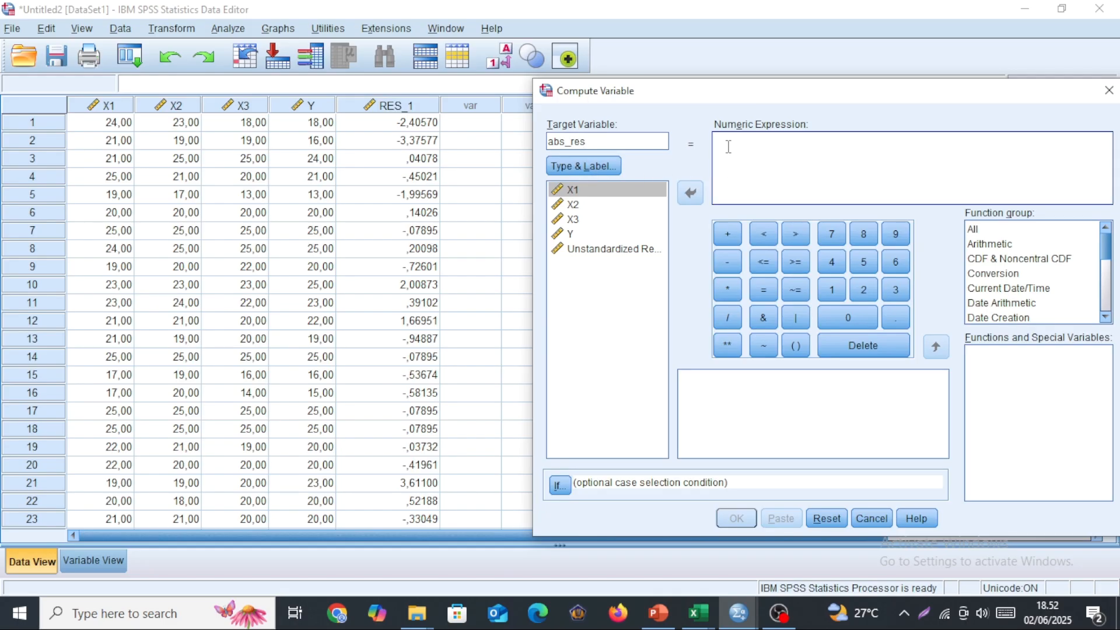
{"action": "left_click", "coordinate": [394, 107]}
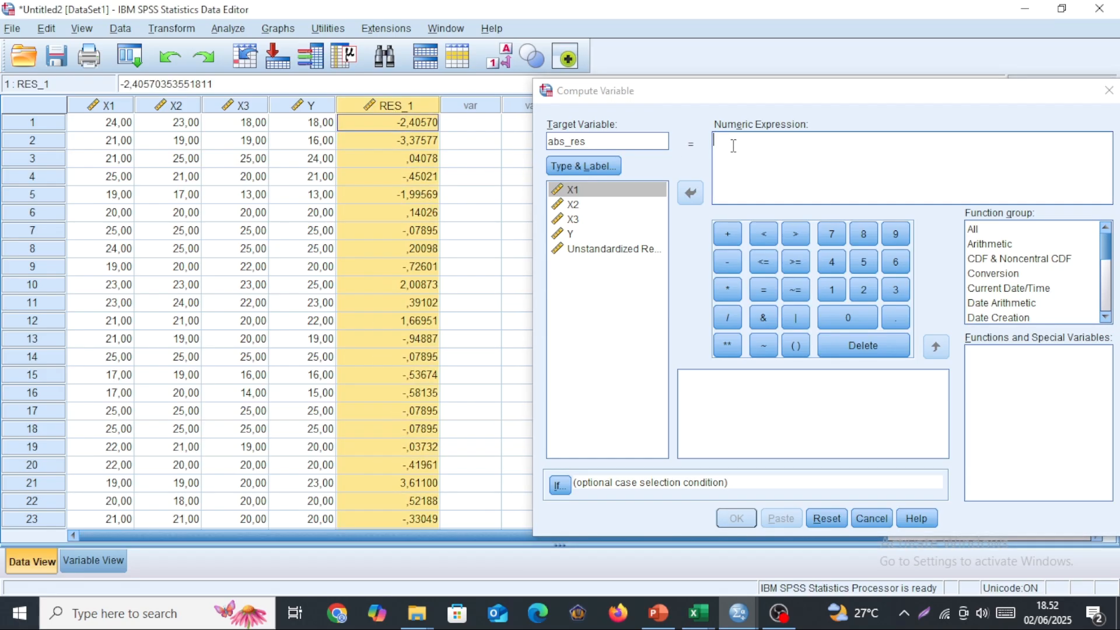
{"action": "left_click", "coordinate": [990, 245]}
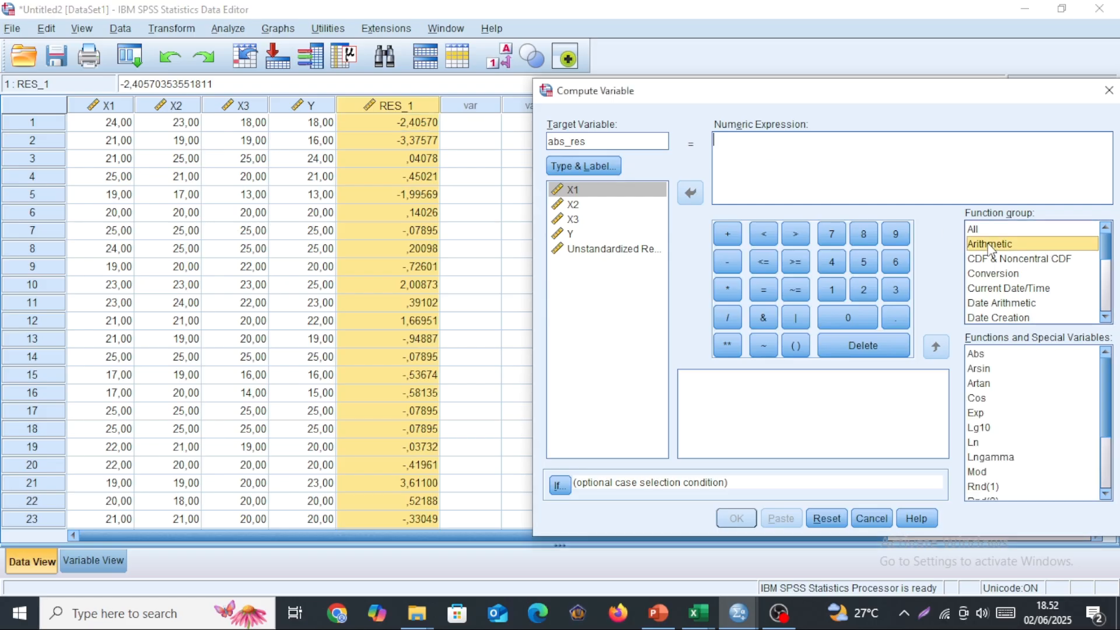
{"action": "left_click", "coordinate": [984, 354]}
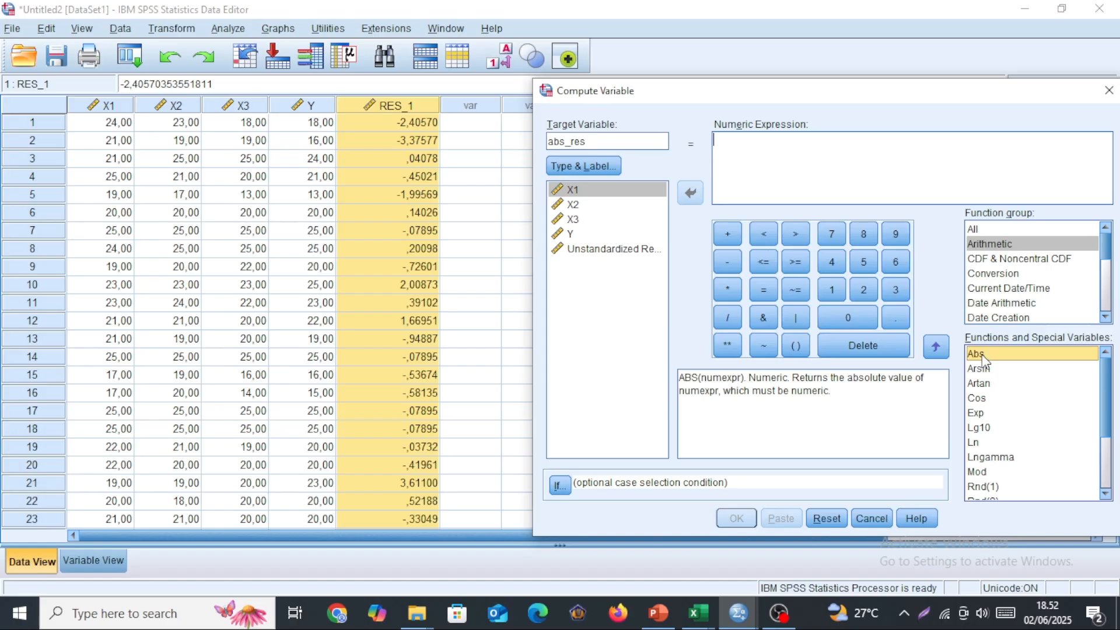
{"action": "double_click", "coordinate": [983, 354]}
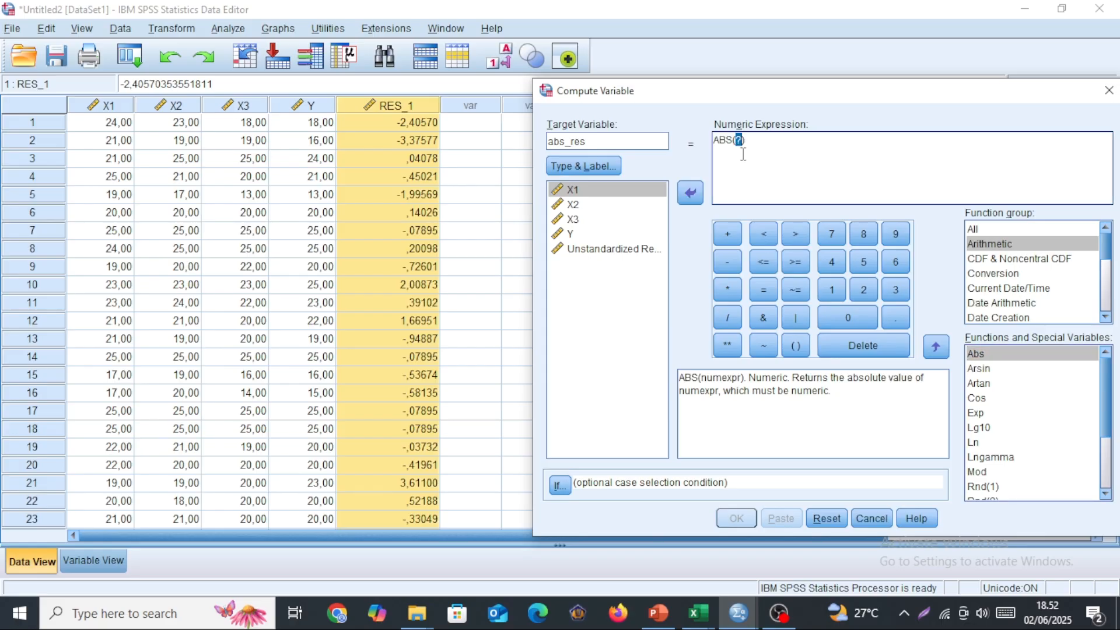
{"action": "left_click", "coordinate": [598, 252]}
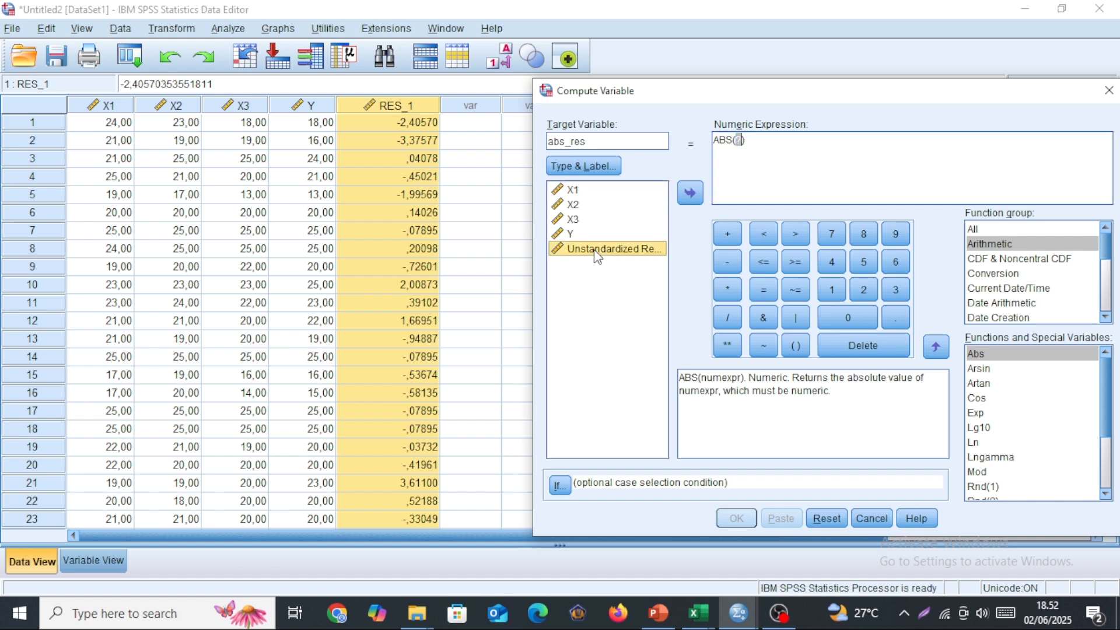
{"action": "left_click", "coordinate": [691, 194]}
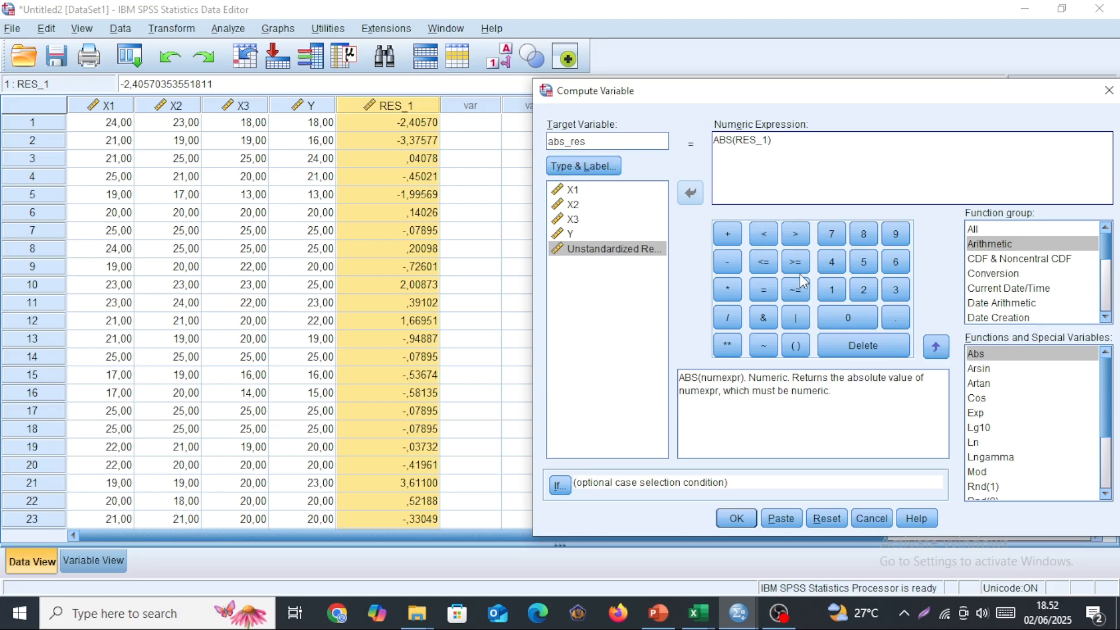
{"action": "left_click", "coordinate": [738, 518]}
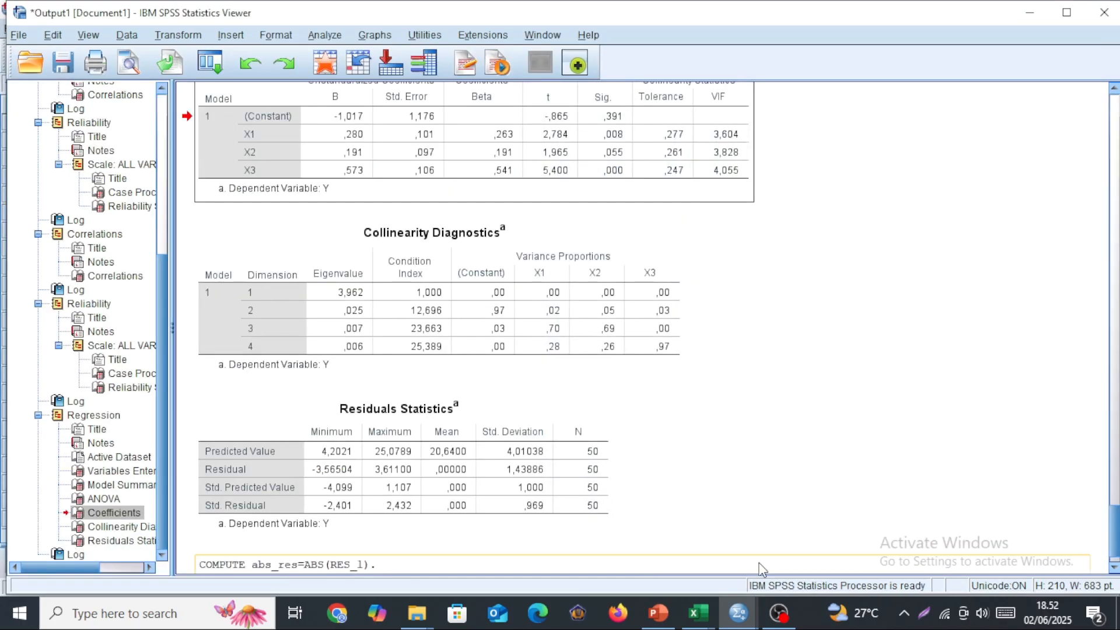
Set the abs_res variable in the Untitled2 dataset to 5 decimals and return to the case data.
{"action": "mouse_move", "coordinate": [745, 621]}
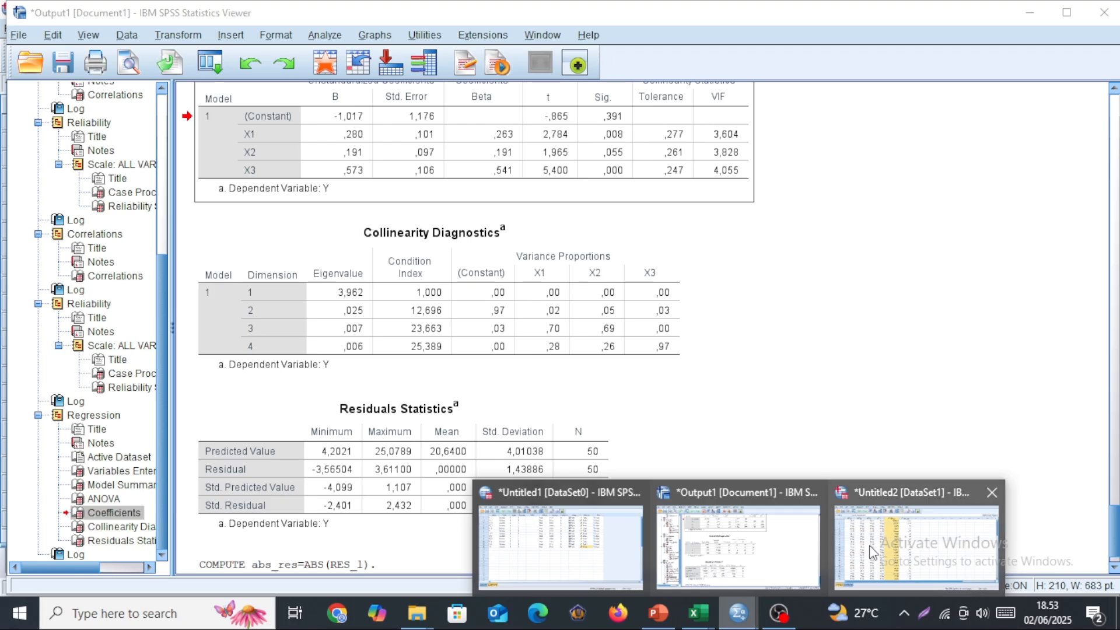
{"action": "left_click", "coordinate": [894, 529]}
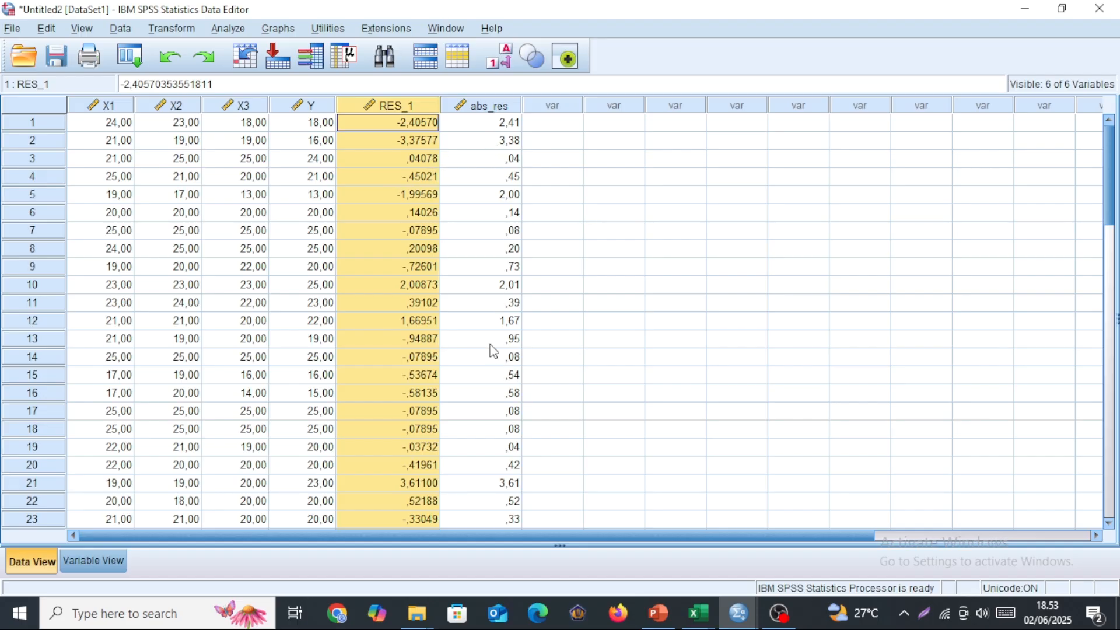
{"action": "left_click", "coordinate": [100, 563]}
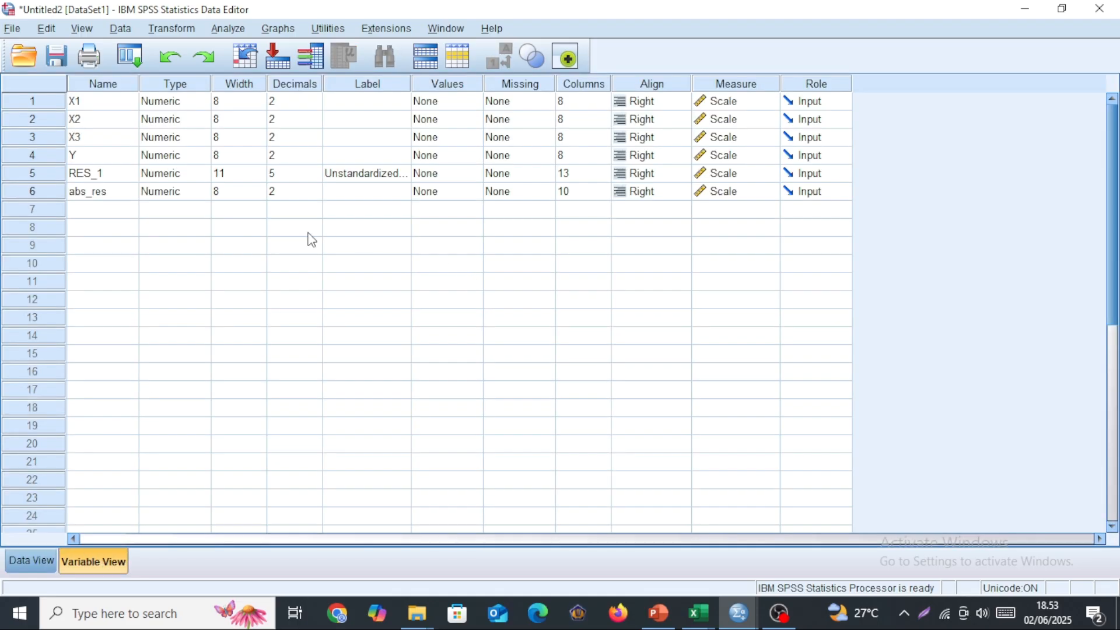
{"action": "left_click", "coordinate": [285, 193]}
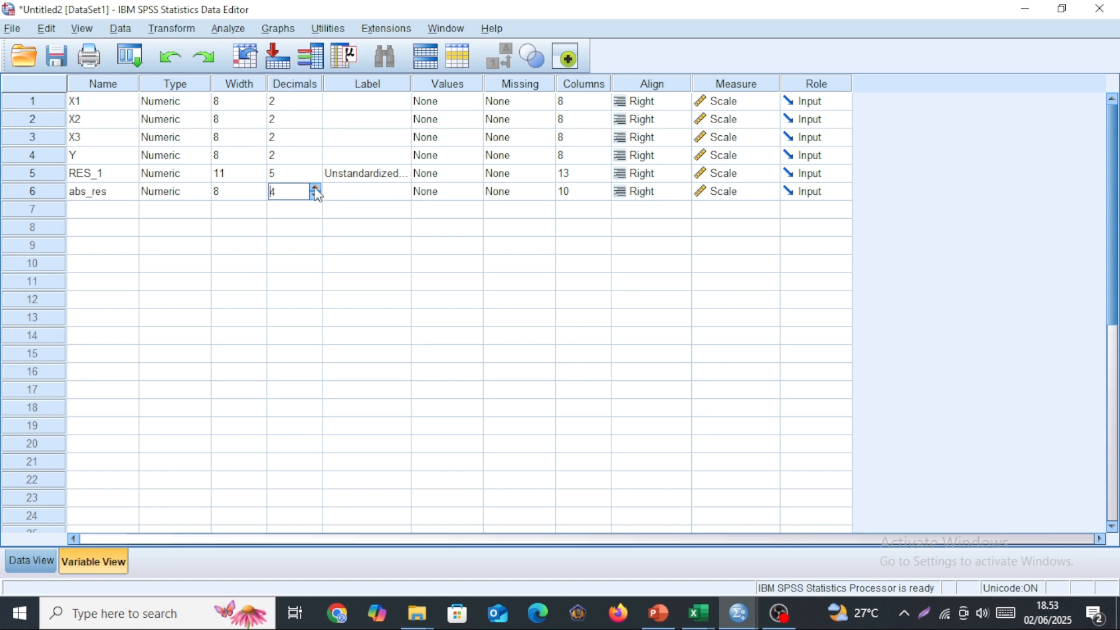
{"action": "left_click", "coordinate": [38, 557]}
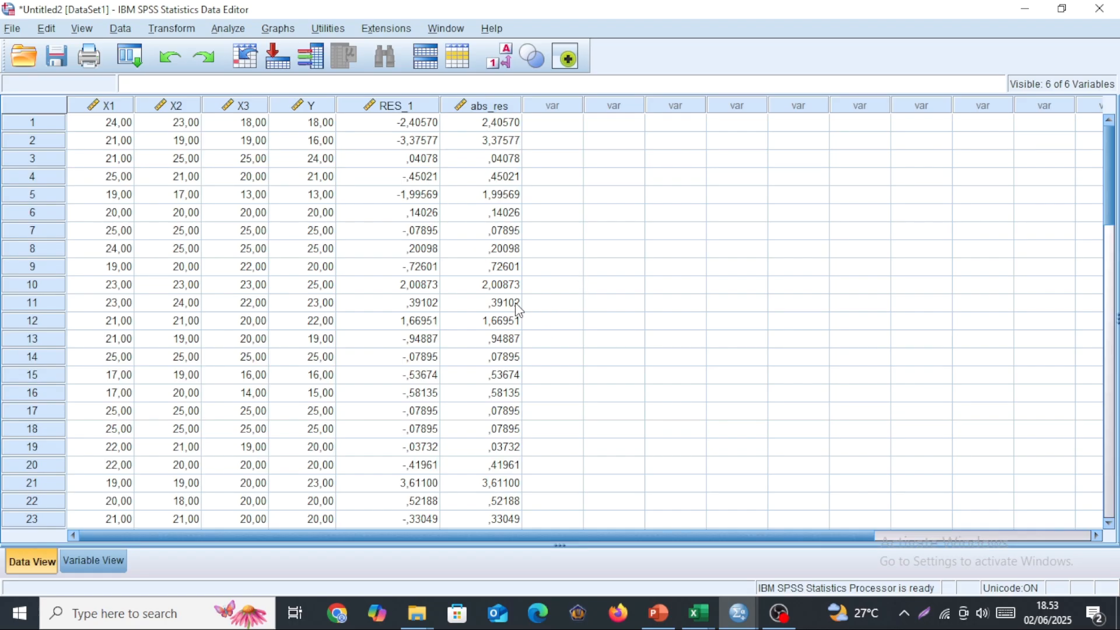
Start a linear regression on the Untitled2 data, reset its previous settings and assign X1, X2 and X3 as independent variables.
{"action": "left_click", "coordinate": [235, 28]}
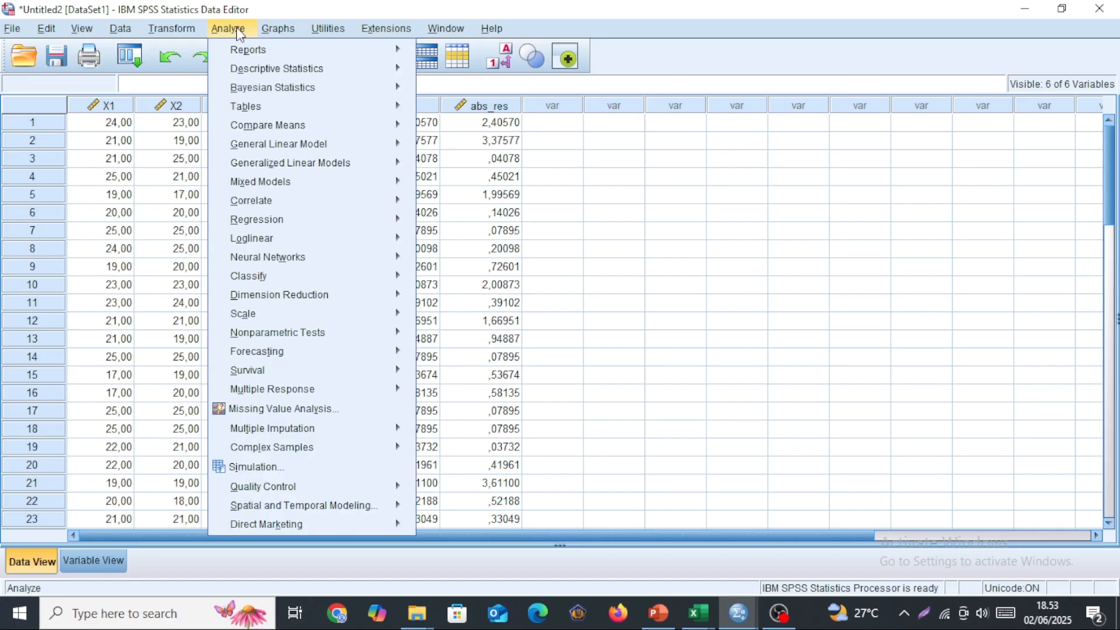
{"action": "mouse_move", "coordinate": [278, 222]}
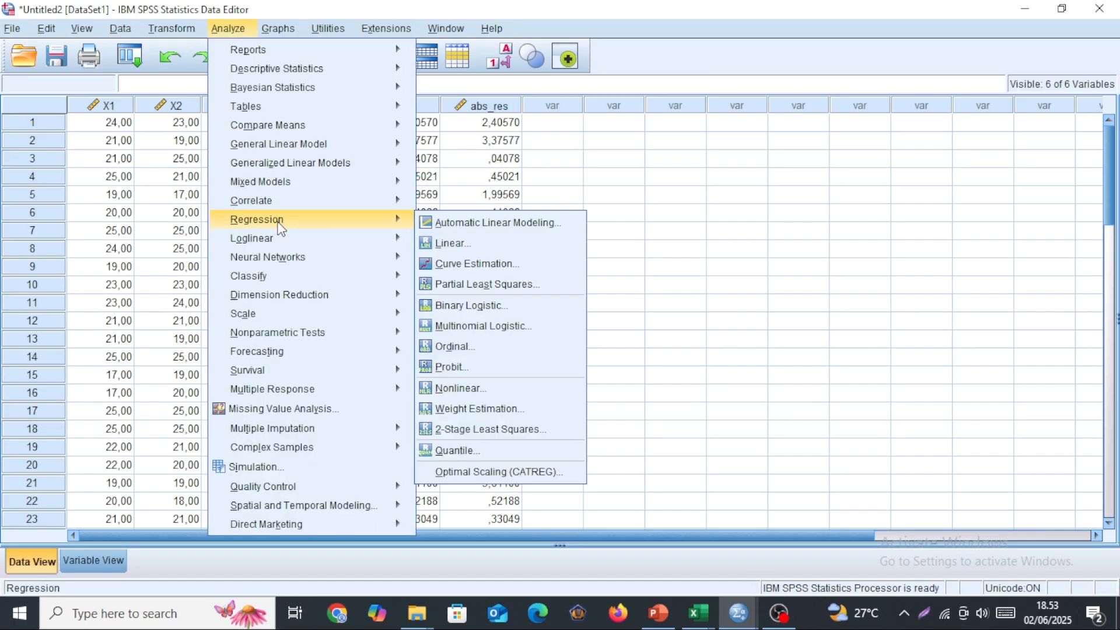
{"action": "left_click", "coordinate": [464, 241]}
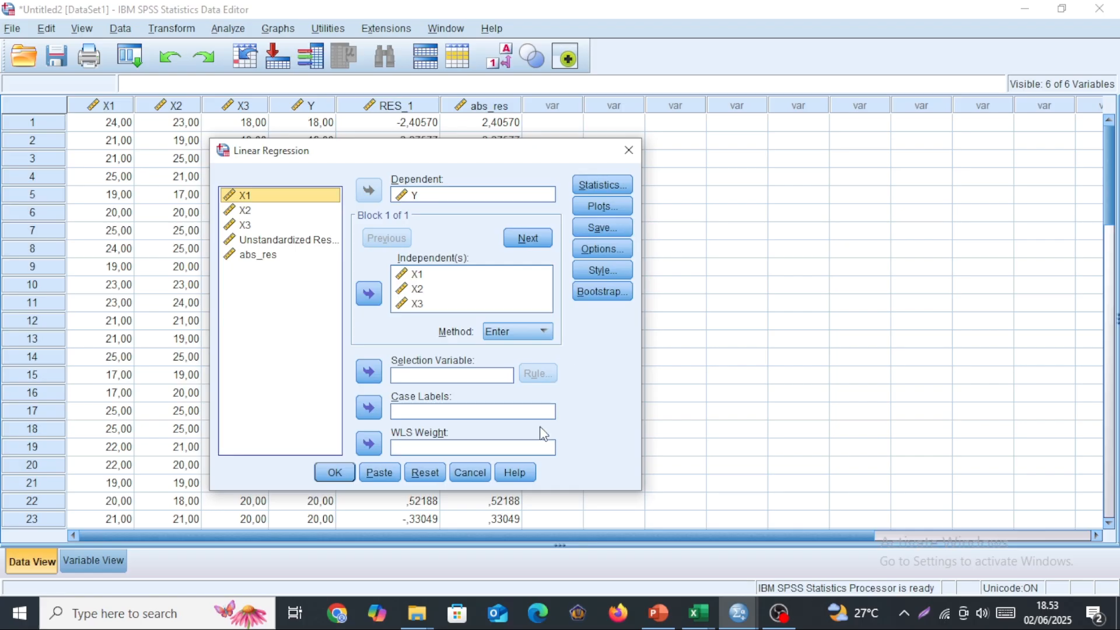
{"action": "left_click", "coordinate": [431, 476]}
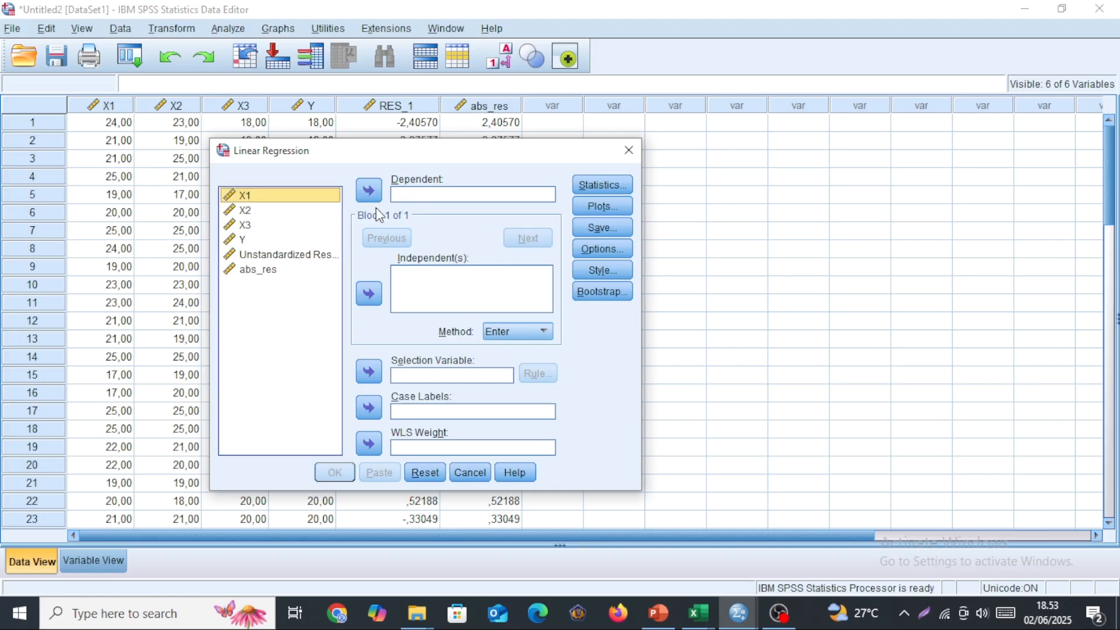
{"action": "left_click", "coordinate": [287, 201]}
{"action": "key", "text": "shift+Down"}
{"action": "key", "text": "shift+Down"}
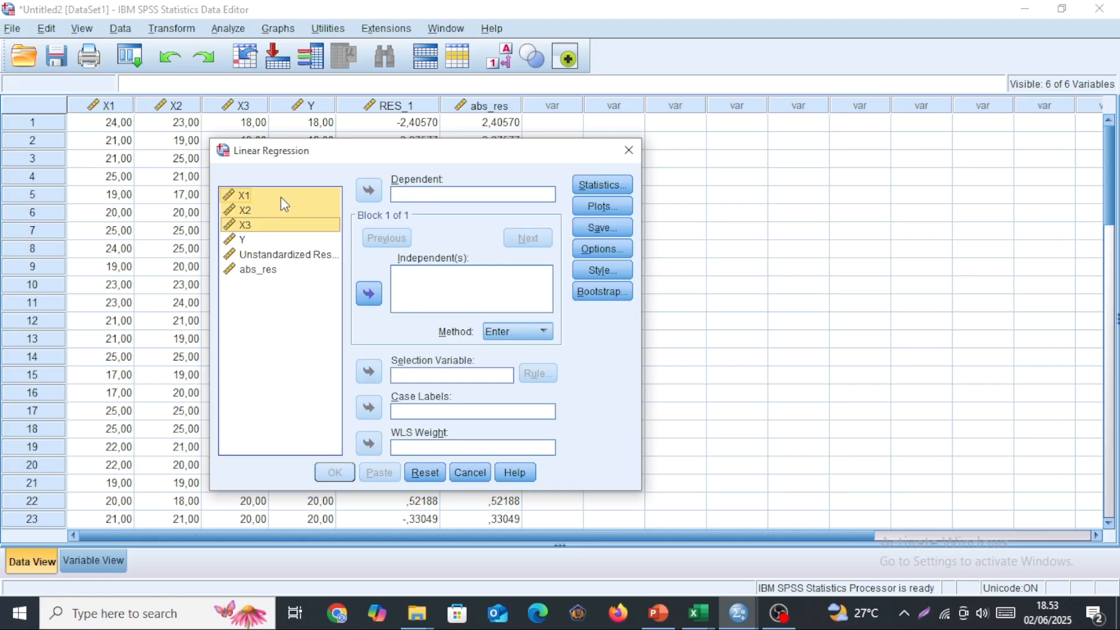
{"action": "left_click", "coordinate": [369, 294]}
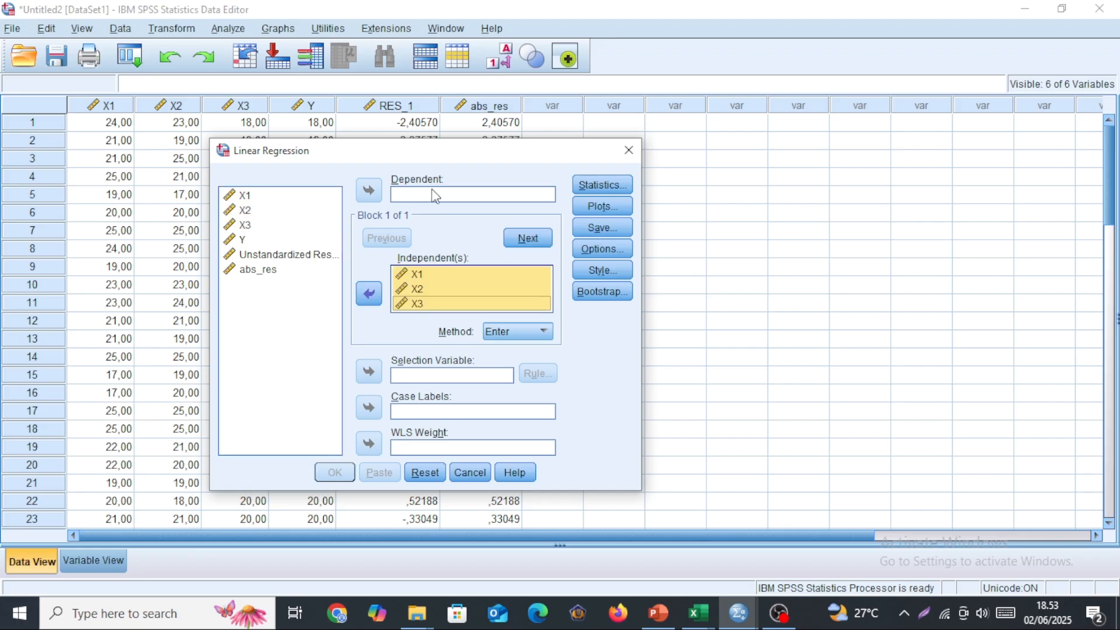
Assign abs_res as the dependent variable, run the regression and inspect the significance values in its Coefficients table.
{"action": "left_click", "coordinate": [252, 271]}
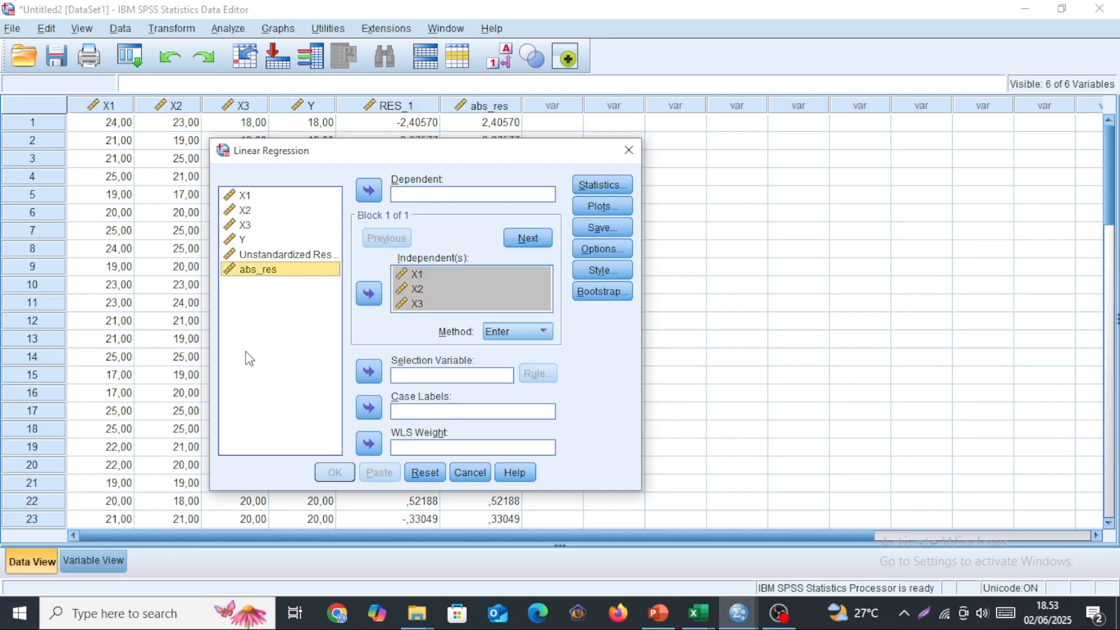
{"action": "left_click", "coordinate": [369, 190]}
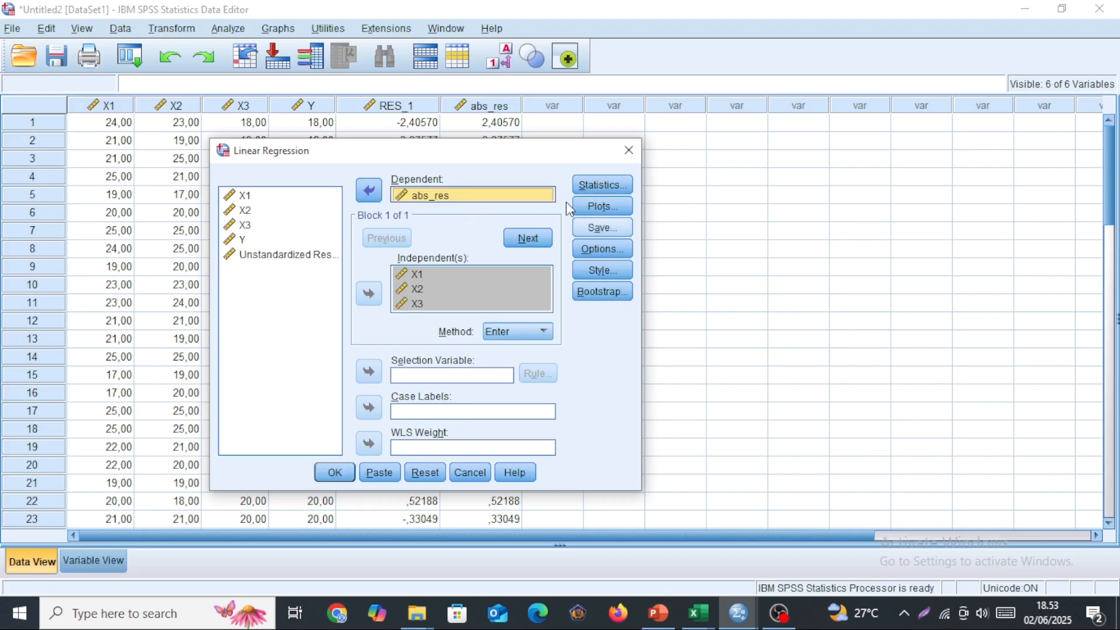
{"action": "left_click", "coordinate": [335, 474]}
{"action": "scroll", "coordinate": [525, 368], "scroll_direction": "down", "scroll_amount": 3}
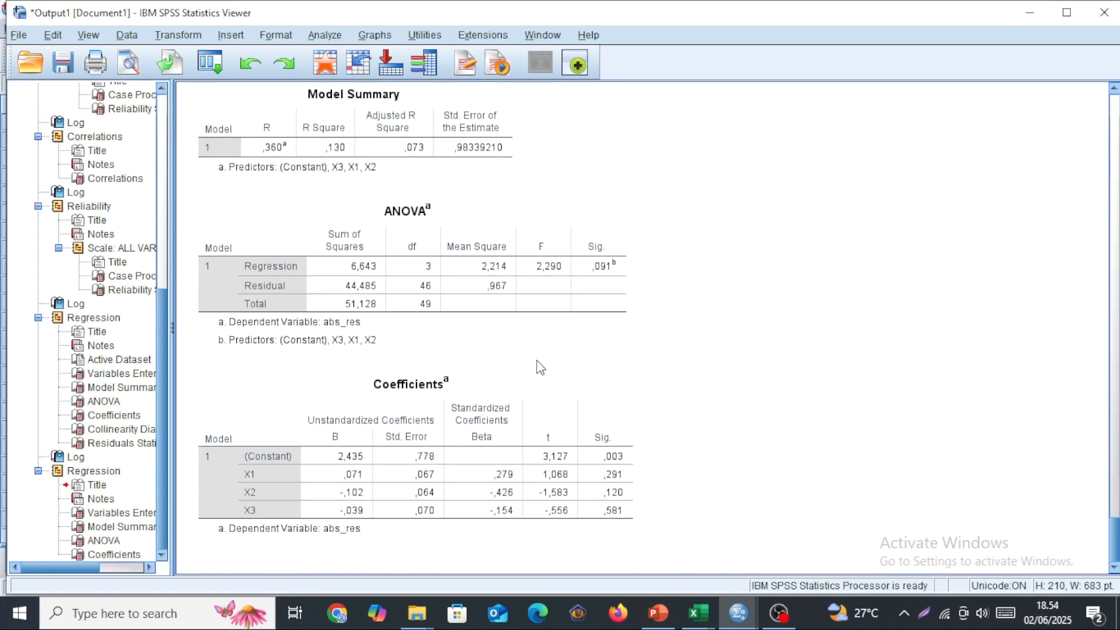
{"action": "left_click", "coordinate": [454, 426]}
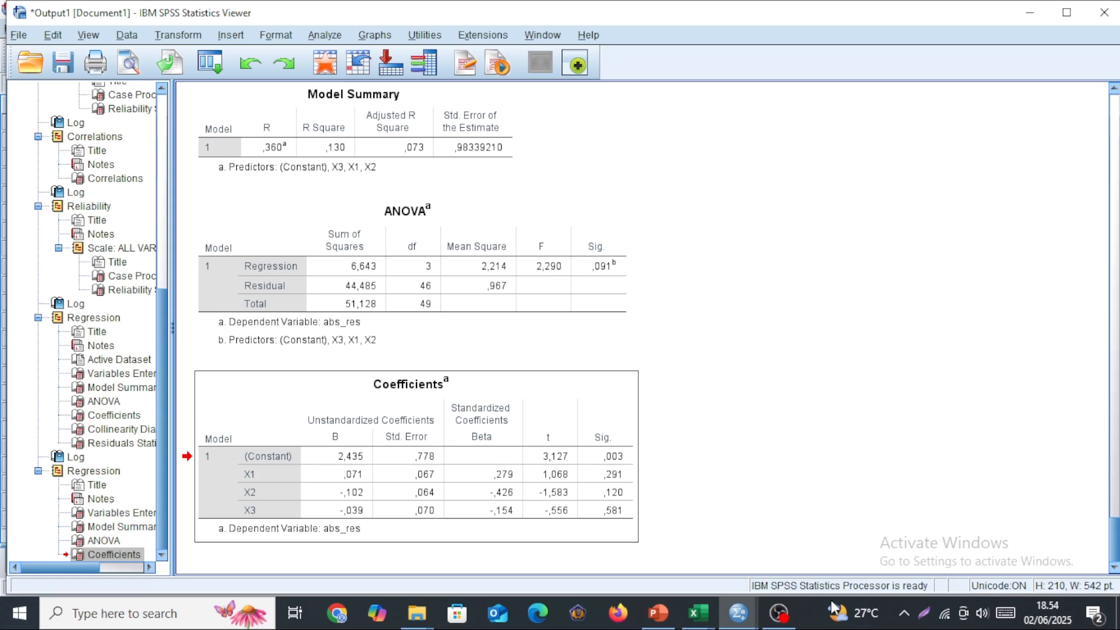
Return to the Untitled2 dataset and open the legacy one-sample Kolmogorov-Smirnov test.
{"action": "left_click", "coordinate": [738, 612]}
{"action": "left_click", "coordinate": [908, 546]}
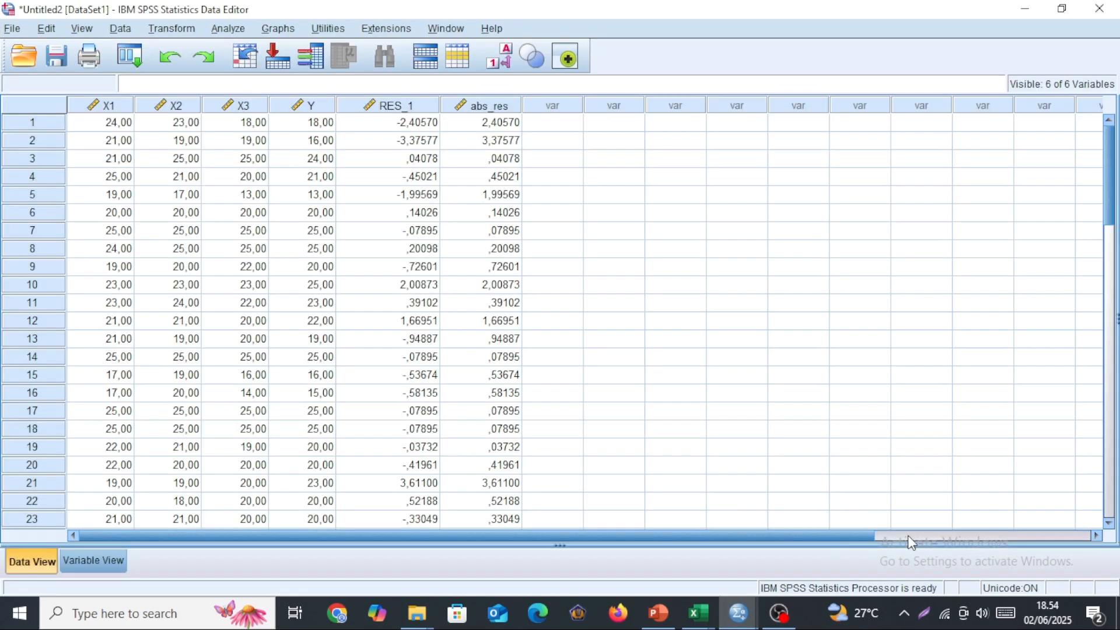
{"action": "left_click", "coordinate": [231, 29]}
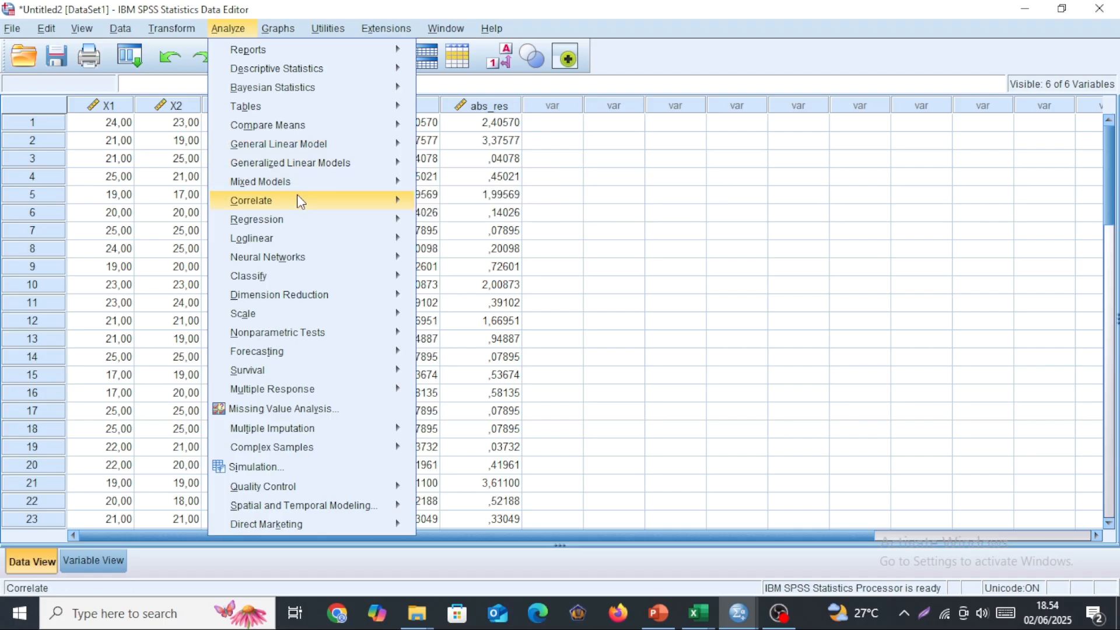
{"action": "mouse_move", "coordinate": [331, 334]}
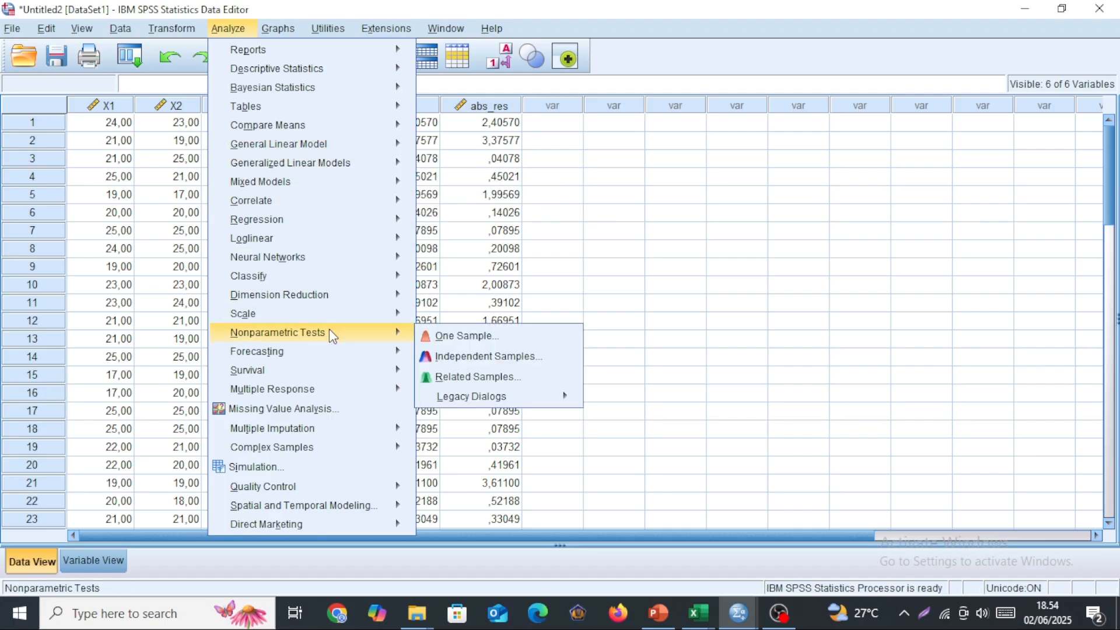
{"action": "mouse_move", "coordinate": [499, 401]}
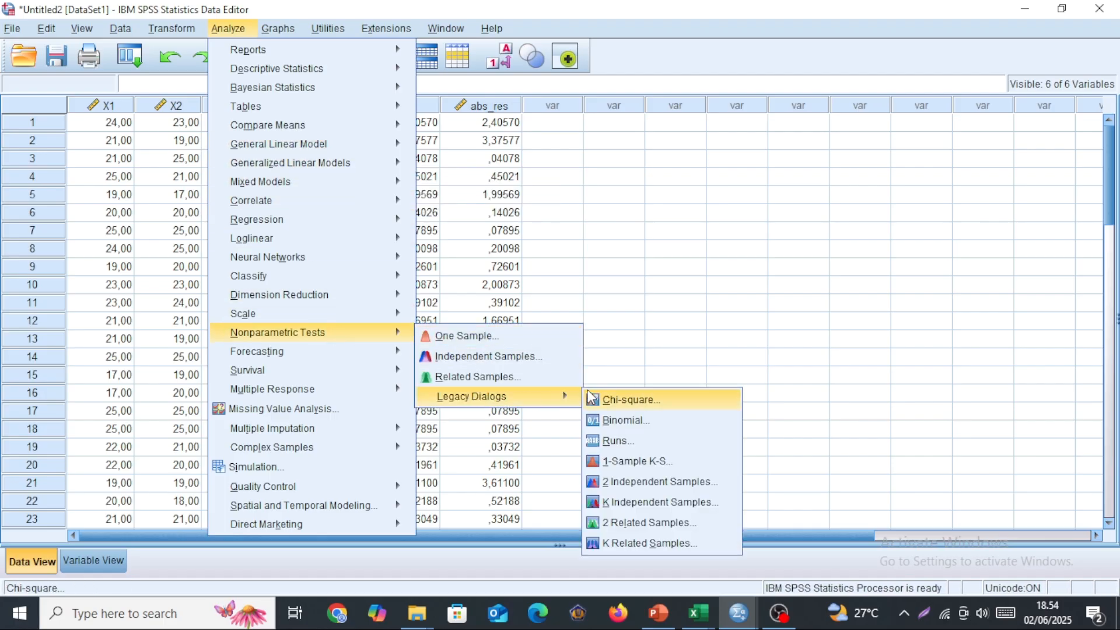
{"action": "left_click", "coordinate": [652, 469]}
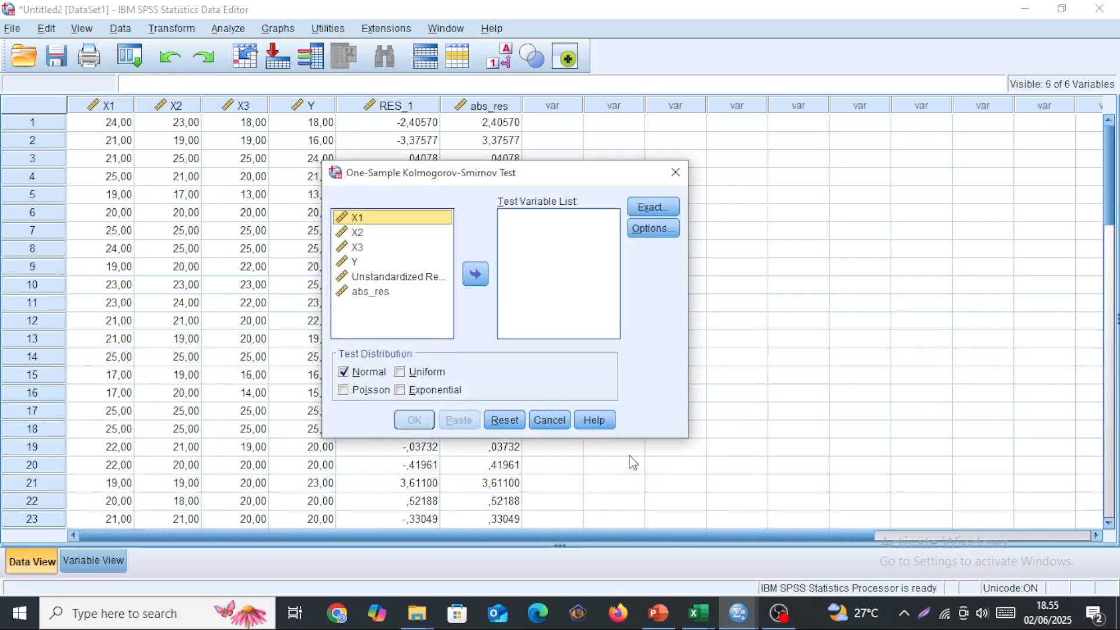
Run the Kolmogorov-Smirnov test on the unstandardized residual with the Normal distribution and inspect the asymptotic significance.
{"action": "left_click", "coordinate": [376, 277]}
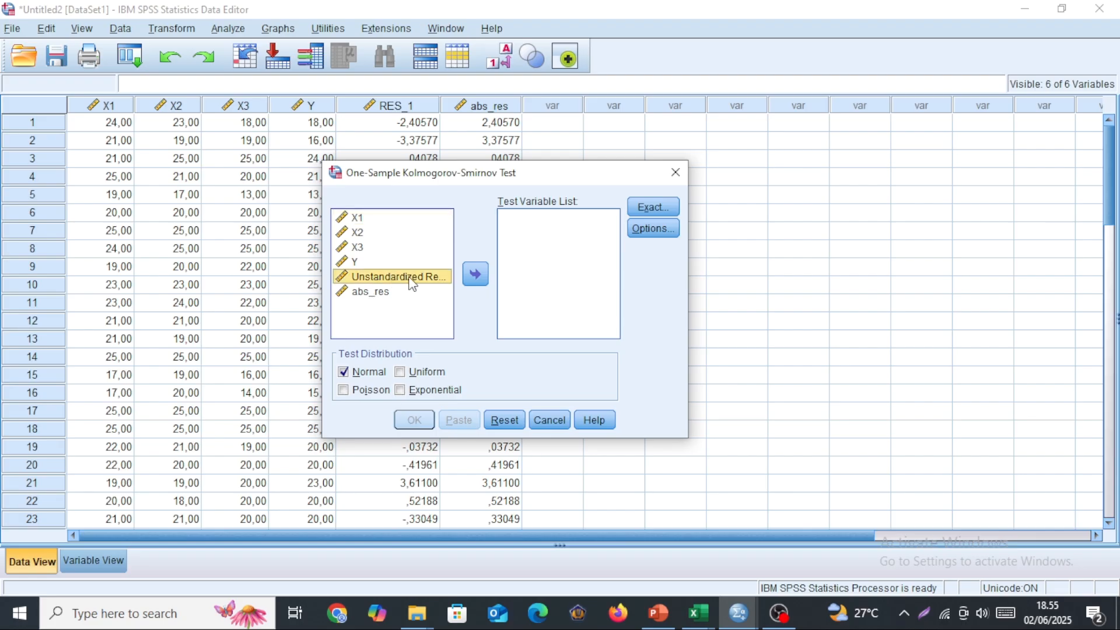
{"action": "left_click", "coordinate": [478, 279]}
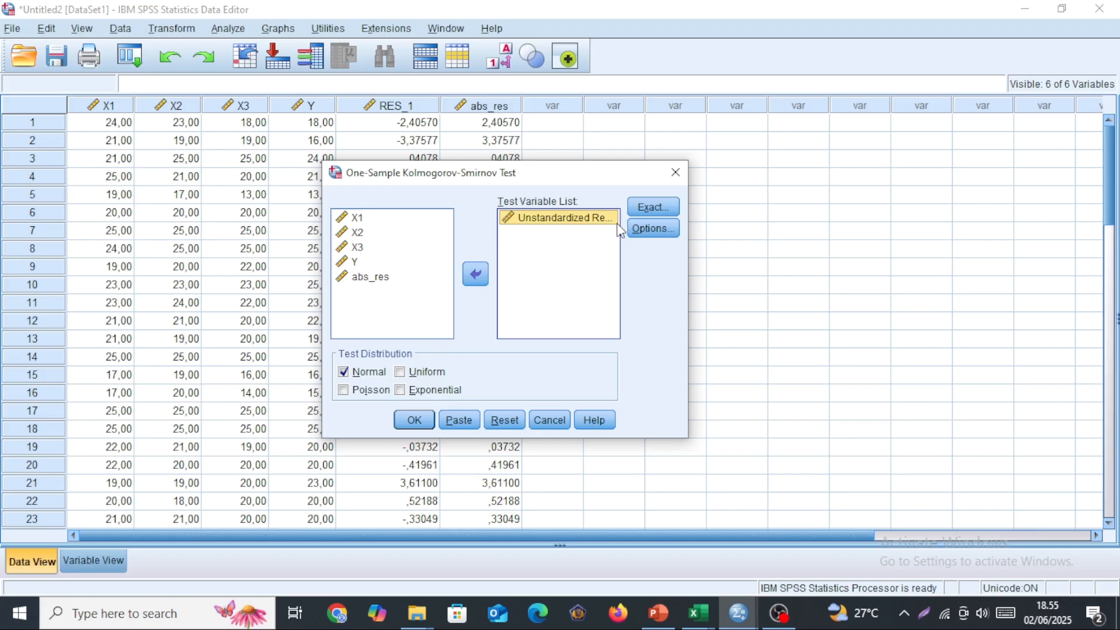
{"action": "left_click", "coordinate": [415, 420]}
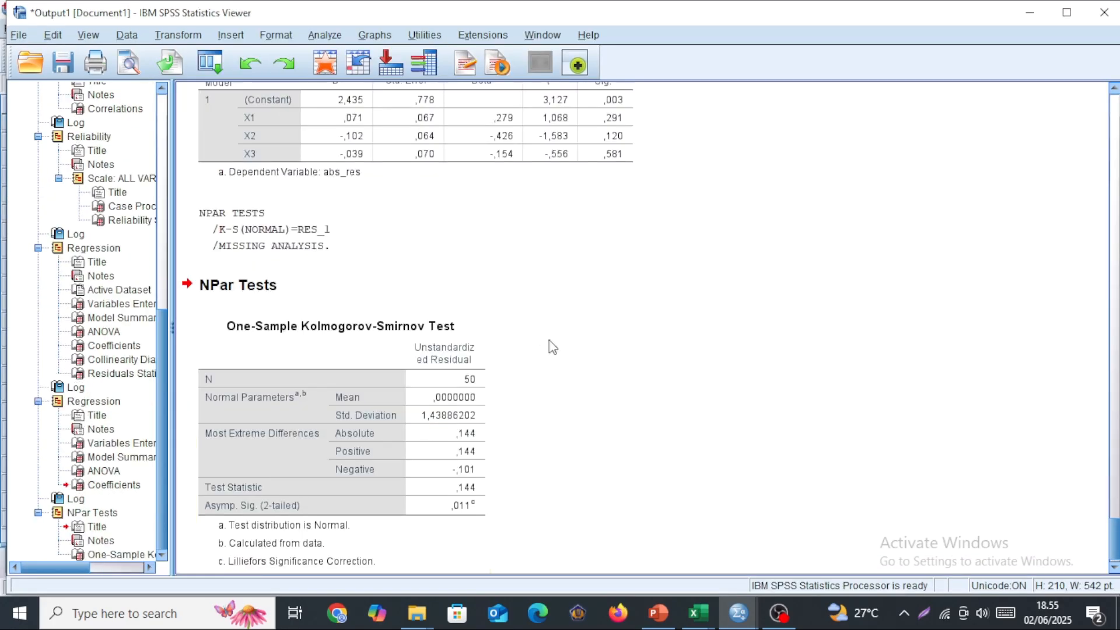
{"action": "left_click", "coordinate": [412, 465]}
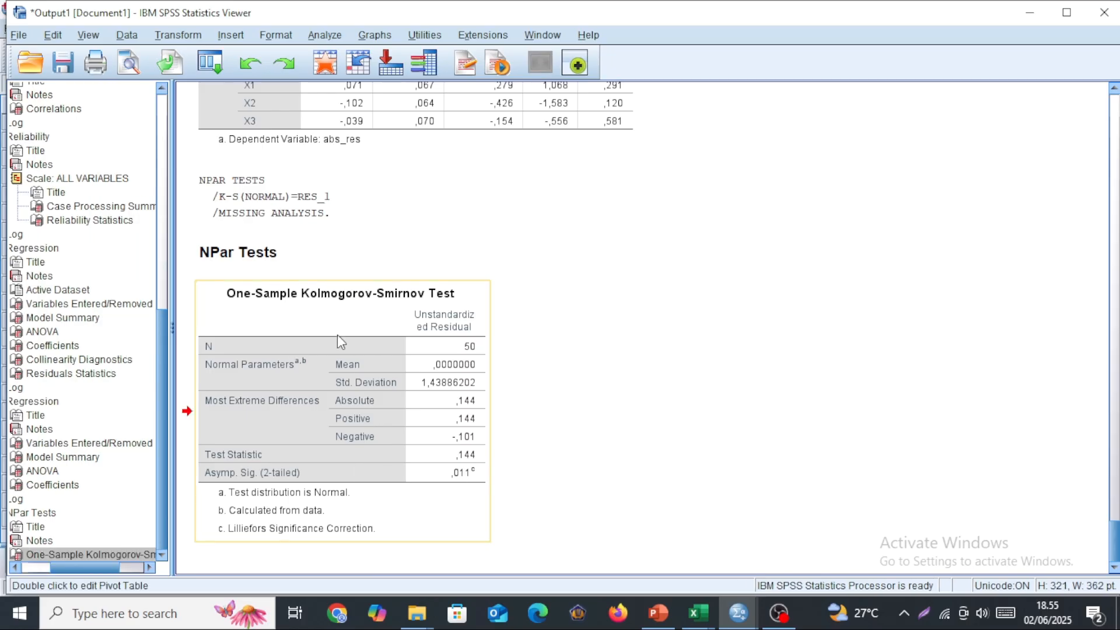
{"action": "left_click", "coordinate": [216, 270]}
{"action": "left_click", "coordinate": [273, 306]}
{"action": "left_click", "coordinate": [470, 475]}
{"action": "left_click", "coordinate": [467, 477]}
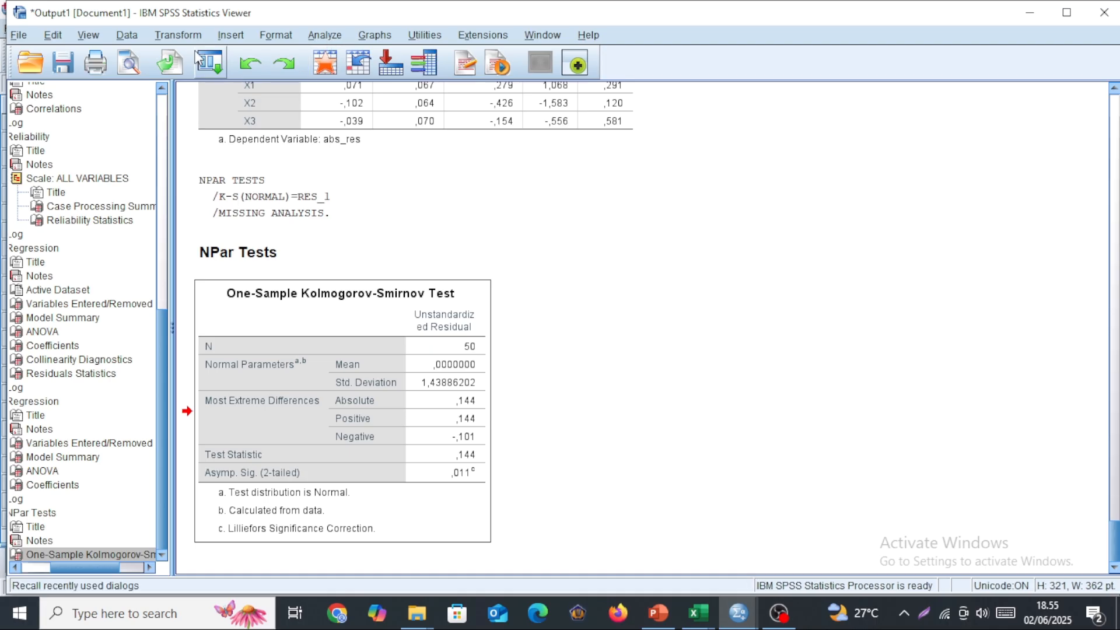
Rerun the one-sample Kolmogorov-Smirnov test on the unstandardized residual using the Monte Carlo method with 99% confidence and 10000 samples.
{"action": "left_click", "coordinate": [325, 36]}
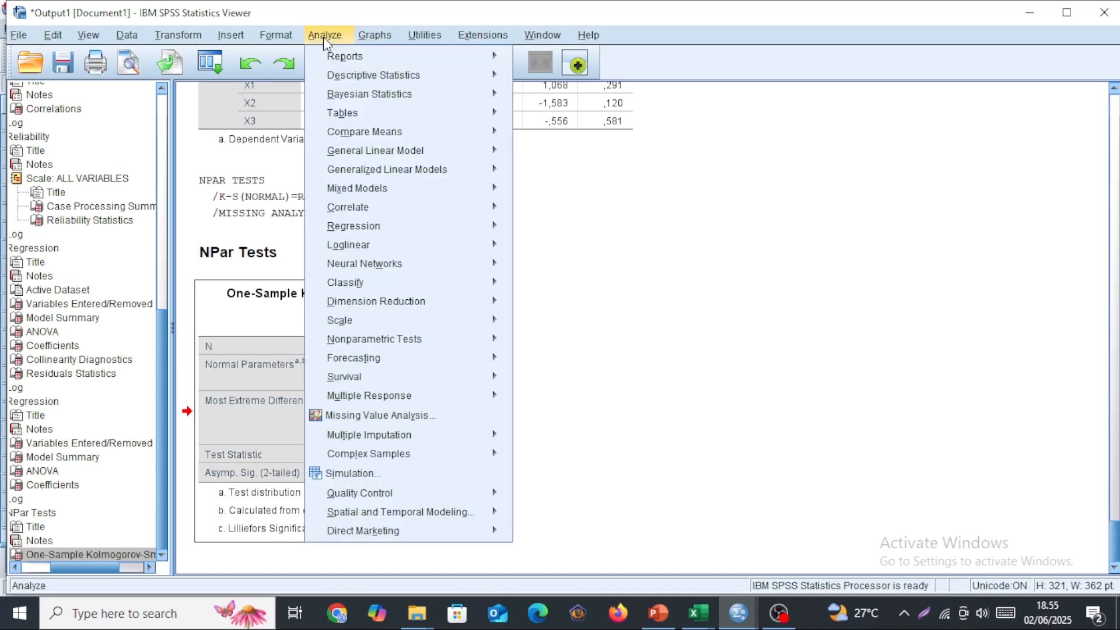
{"action": "mouse_move", "coordinate": [422, 343]}
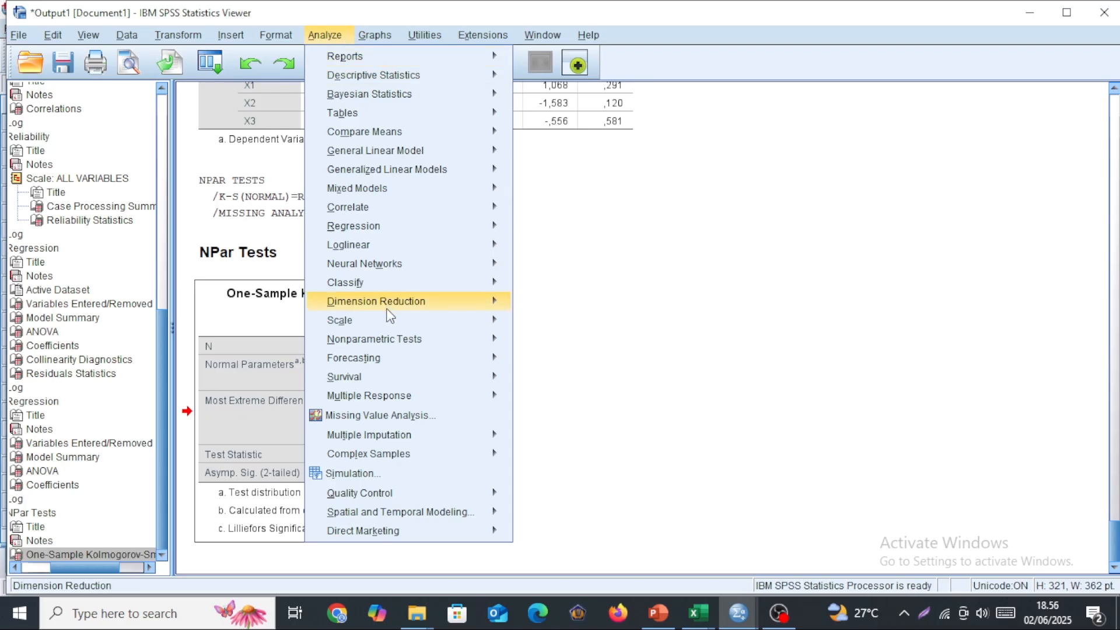
{"action": "mouse_move", "coordinate": [595, 405]}
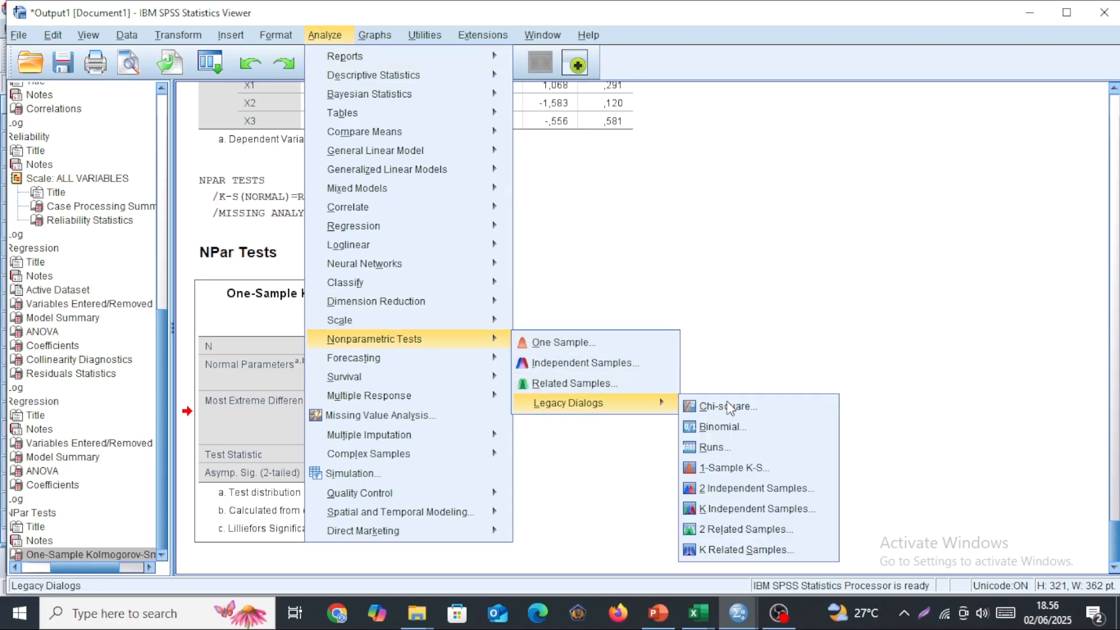
{"action": "left_click", "coordinate": [754, 467]}
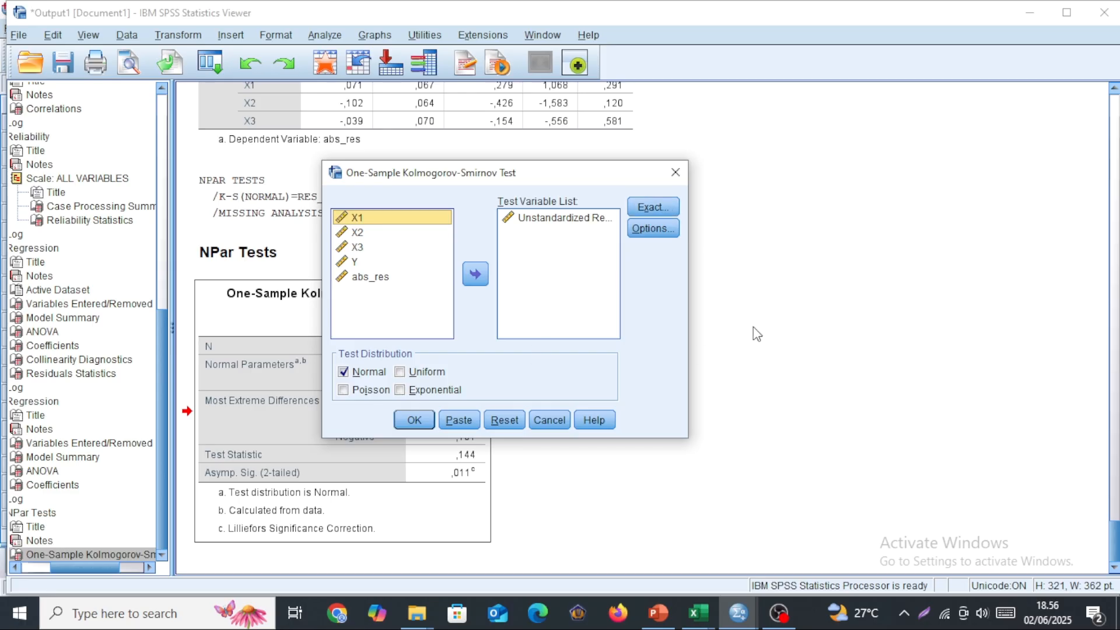
{"action": "left_click", "coordinate": [665, 205]}
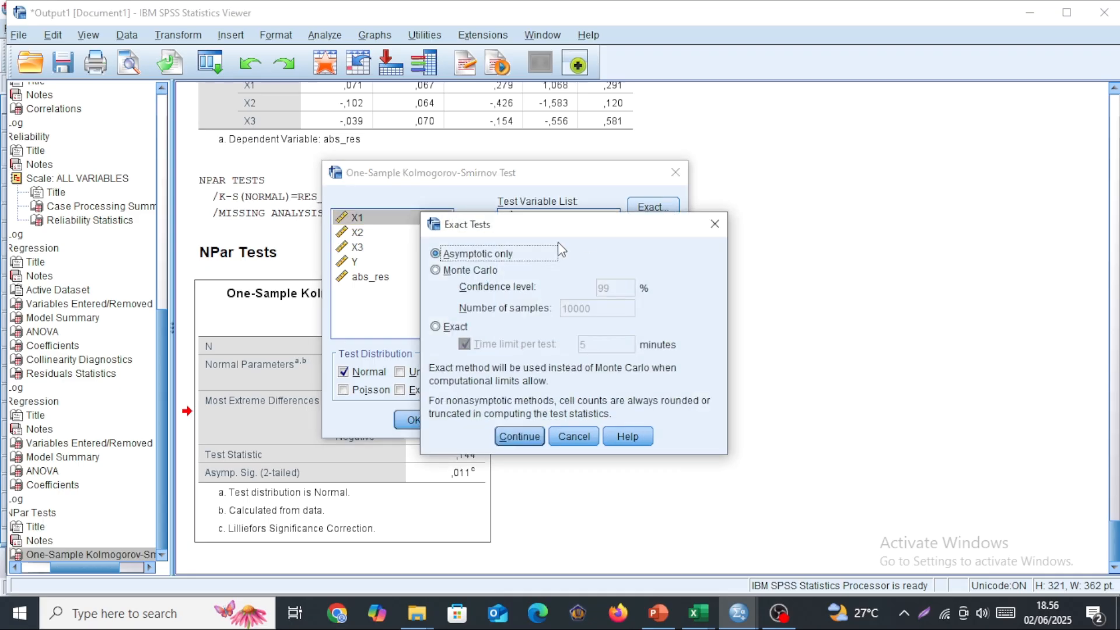
{"action": "left_click", "coordinate": [482, 273]}
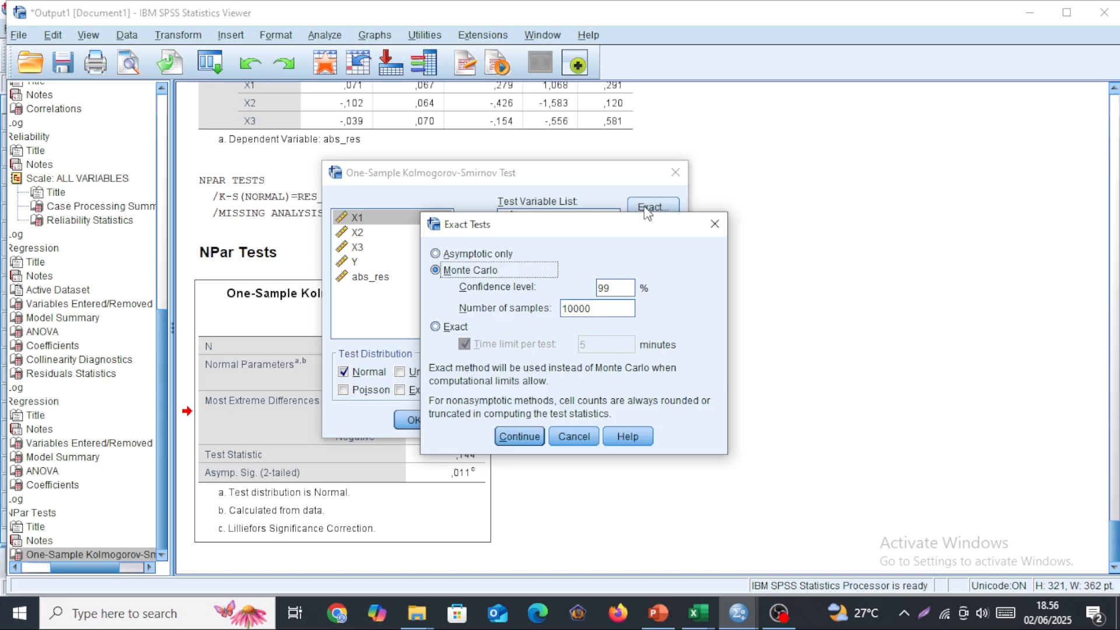
{"action": "left_click_drag", "start_coordinate": [634, 219], "coordinate": [663, 286]}
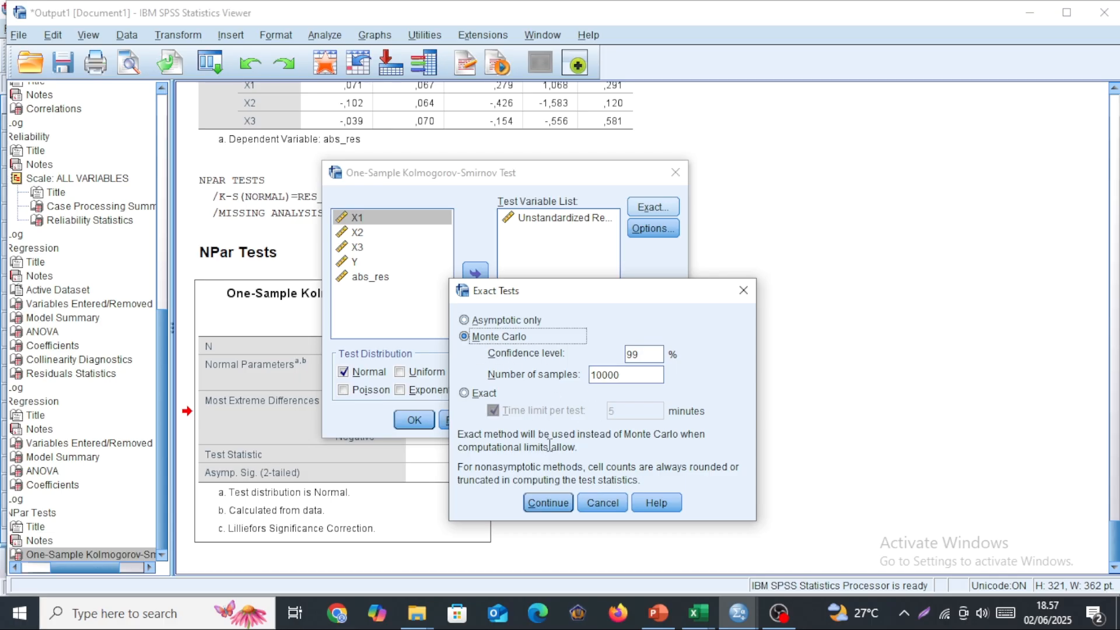
{"action": "left_click", "coordinate": [547, 503]}
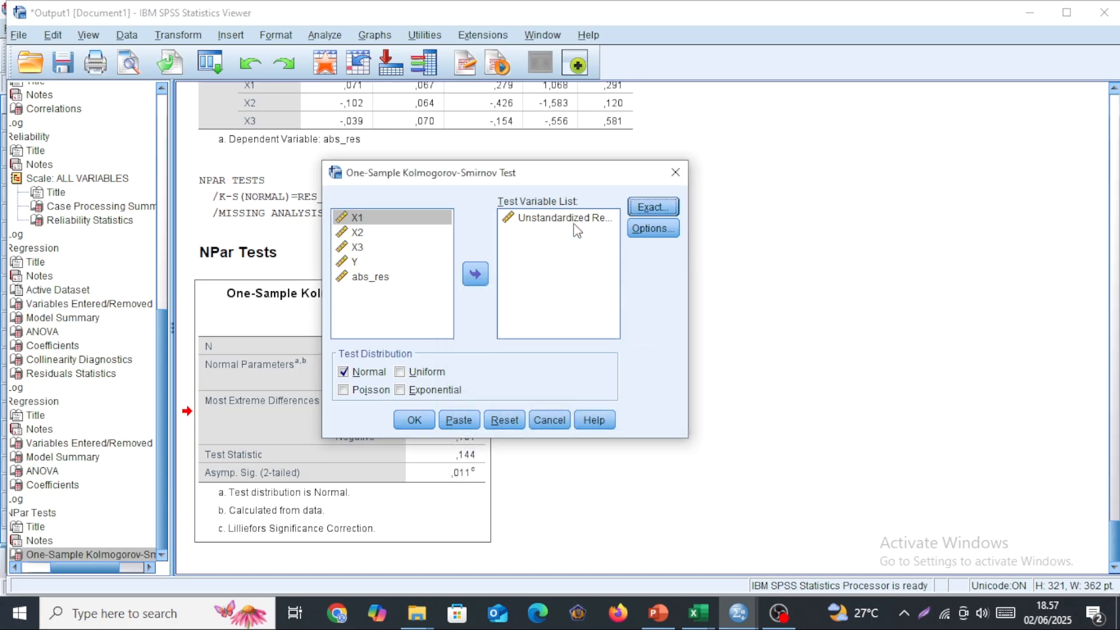
{"action": "left_click", "coordinate": [420, 420]}
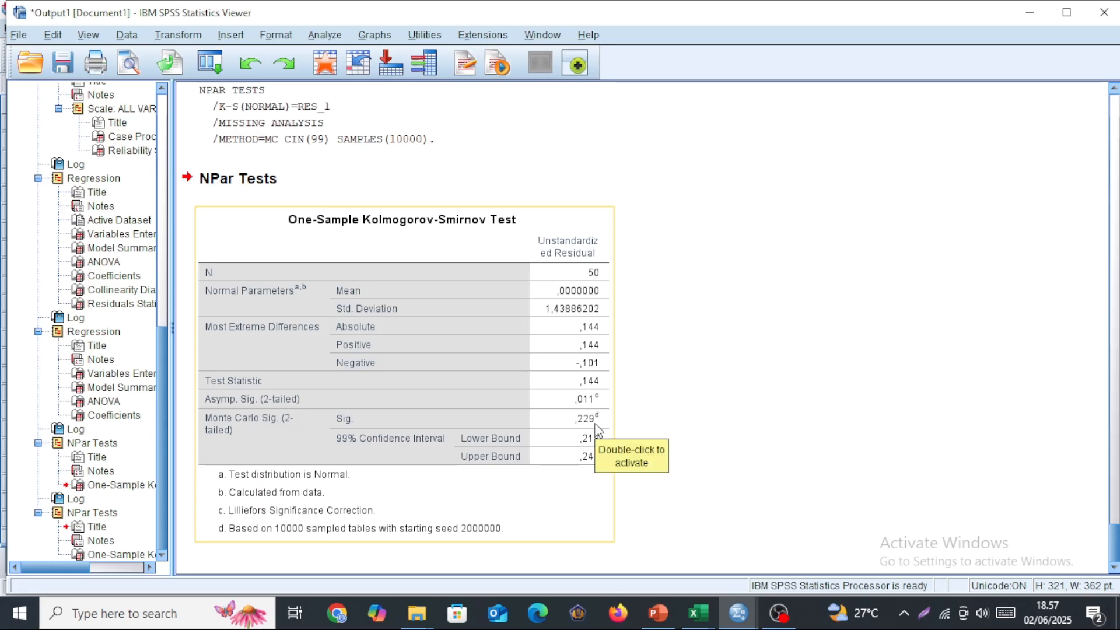
Examine the Monte Carlo significance in the normality output and the Coefficients, ANOVA and Model Summary tables of the regression on Y.
{"action": "left_click", "coordinate": [472, 366]}
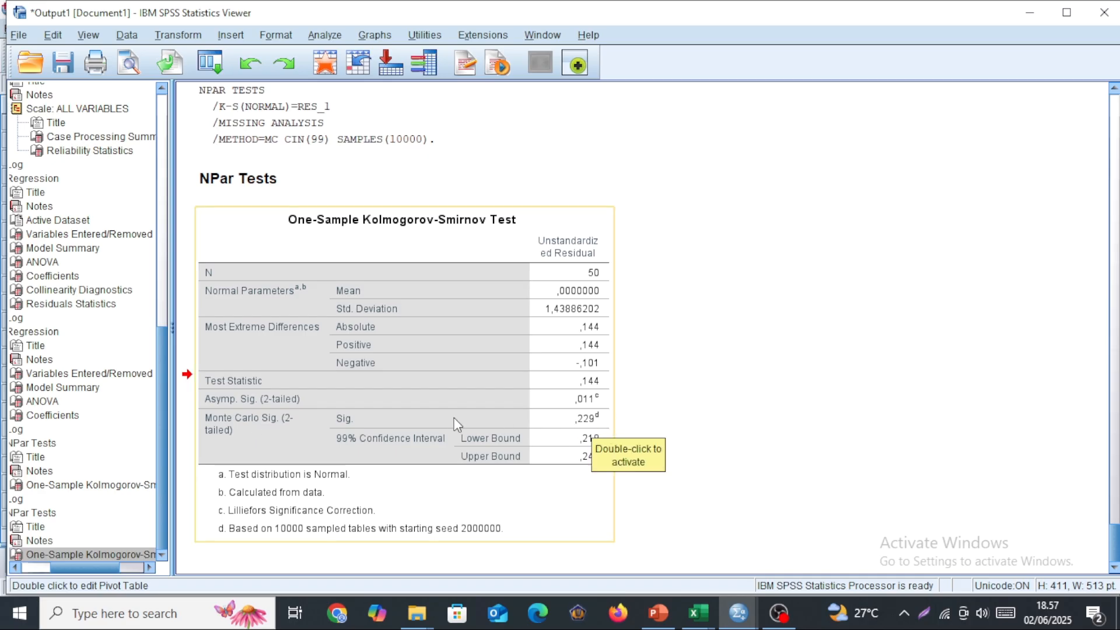
{"action": "scroll", "coordinate": [444, 392], "scroll_direction": "up", "scroll_amount": 5}
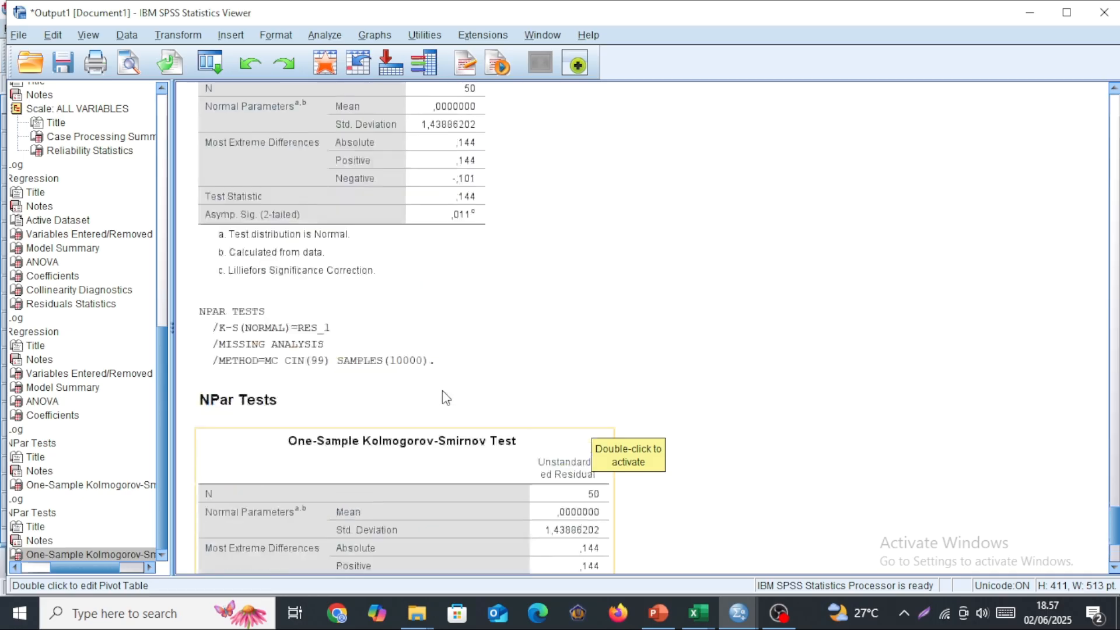
{"action": "scroll", "coordinate": [444, 392], "scroll_direction": "down", "scroll_amount": 6}
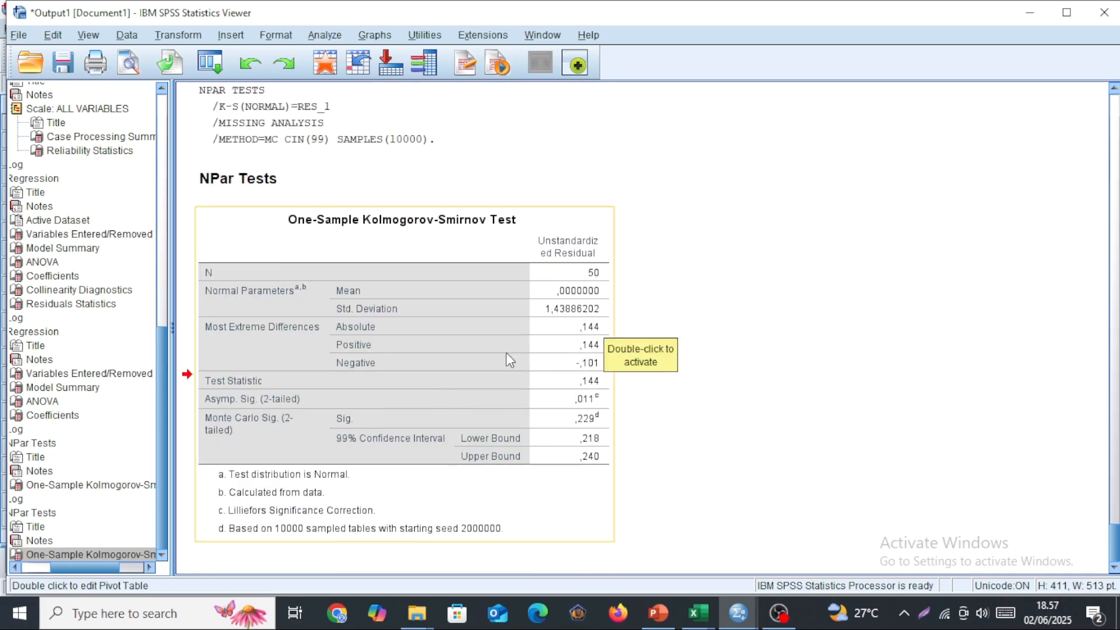
{"action": "scroll", "coordinate": [508, 359], "scroll_direction": "up", "scroll_amount": 5}
{"action": "scroll", "coordinate": [560, 412], "scroll_direction": "up", "scroll_amount": 10}
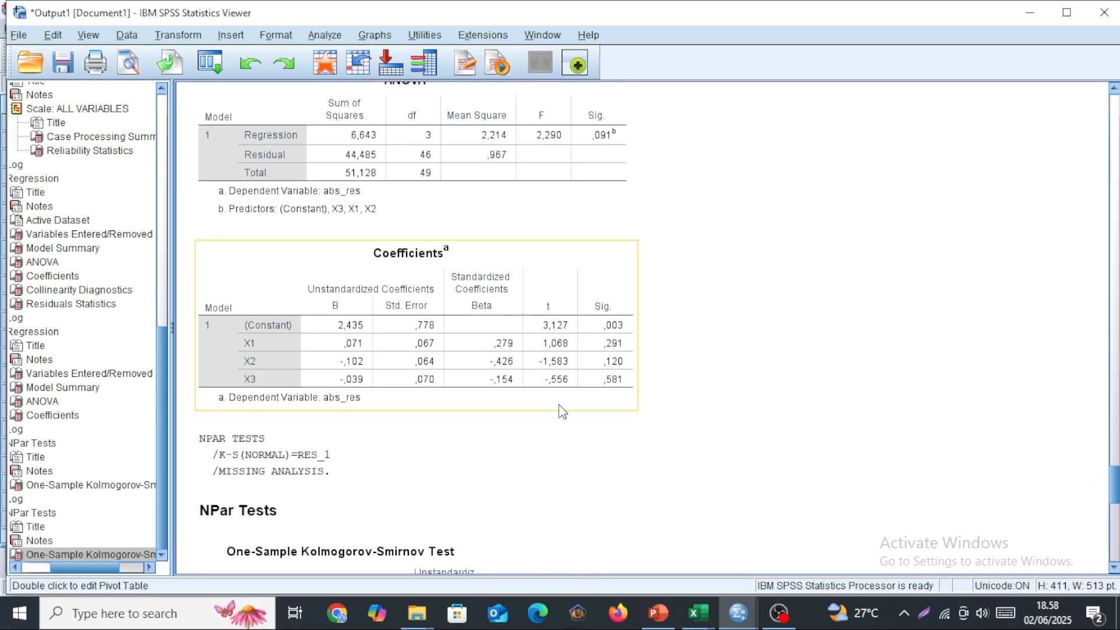
{"action": "scroll", "coordinate": [560, 411], "scroll_direction": "up", "scroll_amount": 15}
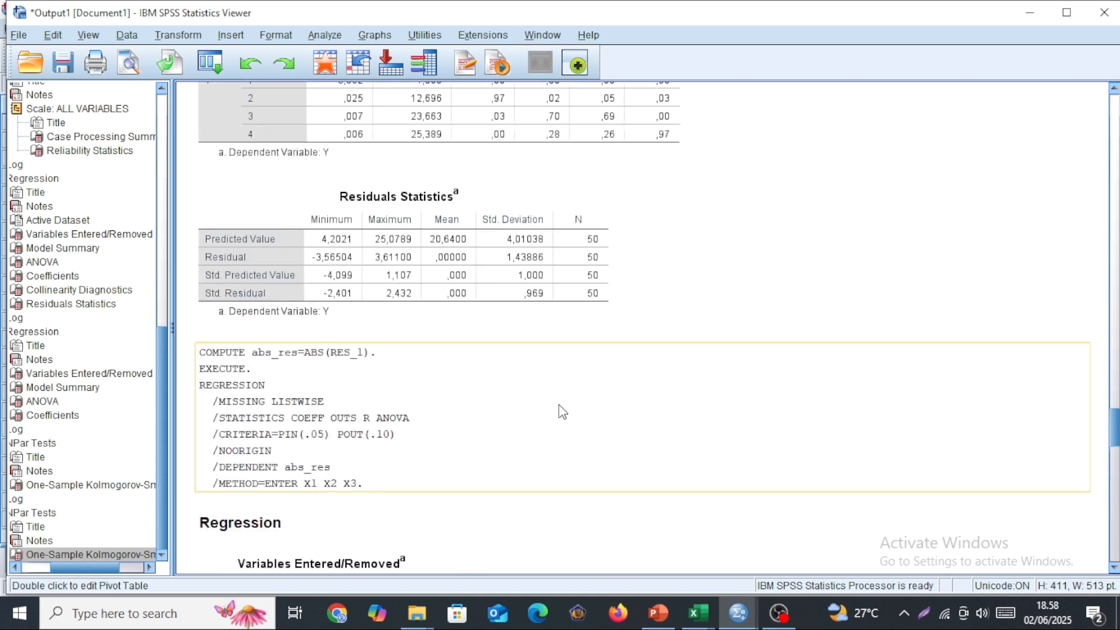
{"action": "scroll", "coordinate": [562, 412], "scroll_direction": "up", "scroll_amount": 5}
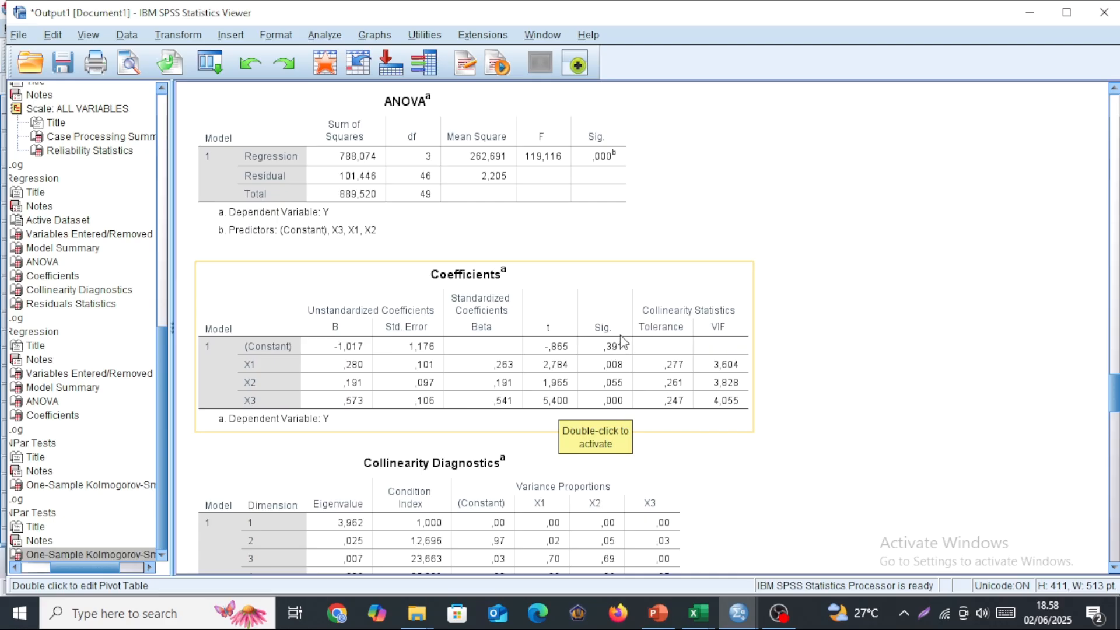
{"action": "left_click", "coordinate": [611, 374]}
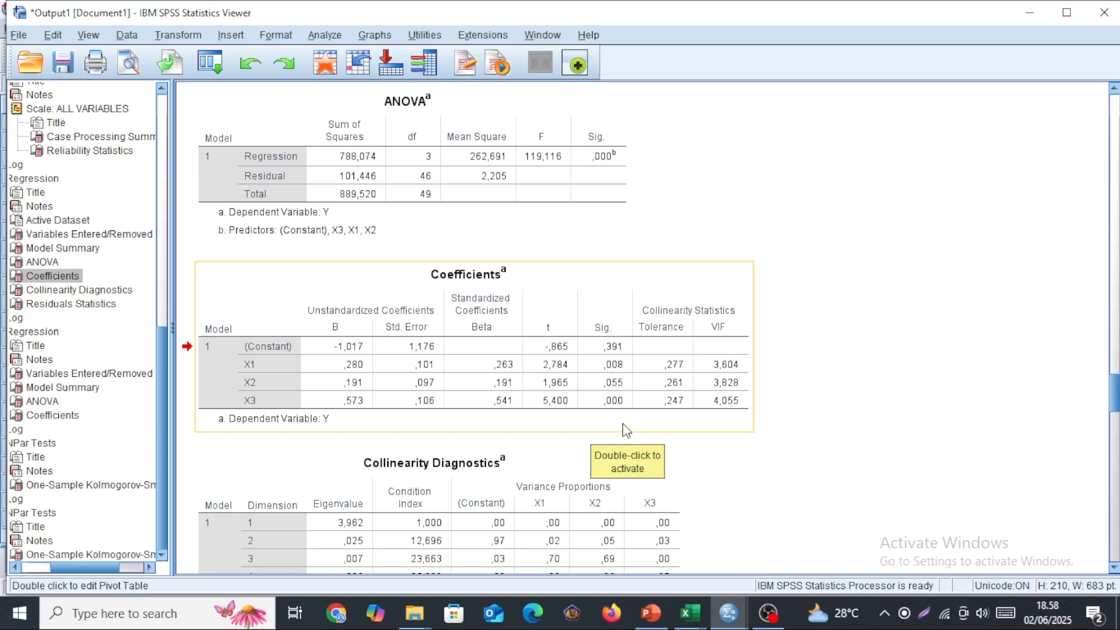
{"action": "scroll", "coordinate": [627, 424], "scroll_direction": "up", "scroll_amount": 10}
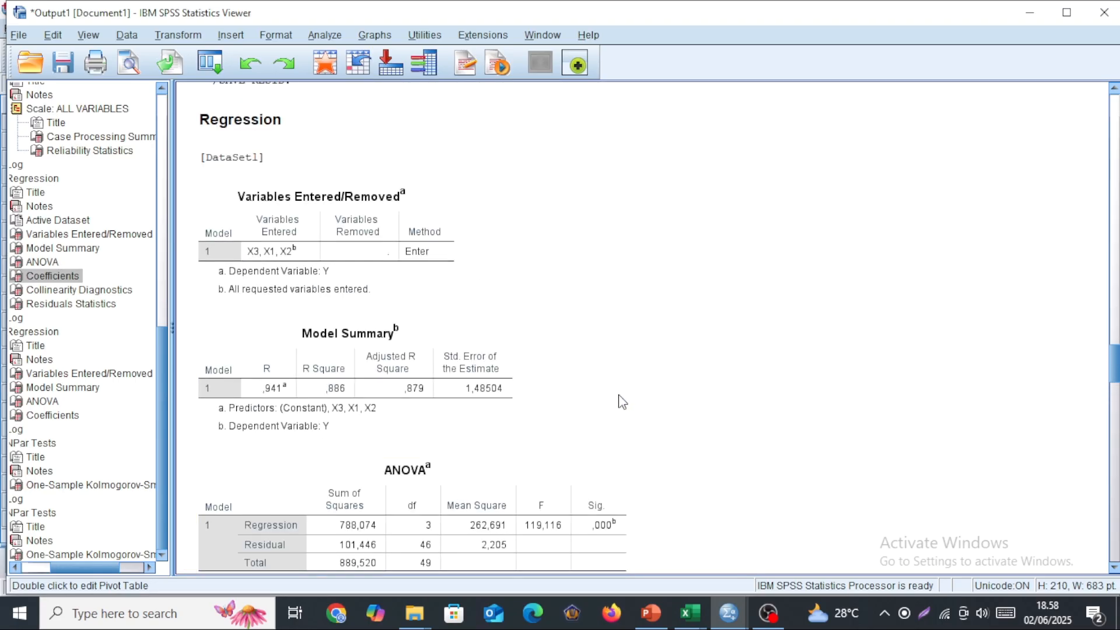